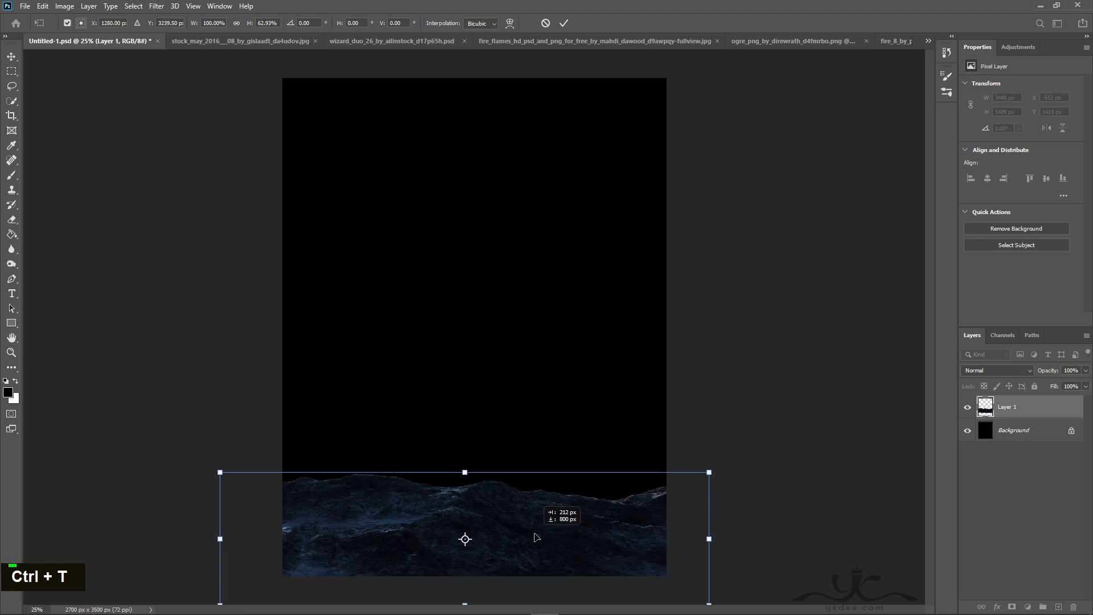
Step: Commit the rocky ground layer's transform and warp it downward so its ridge sits lower, with the layer 1061 px high at Y 3047 px
key("Return")
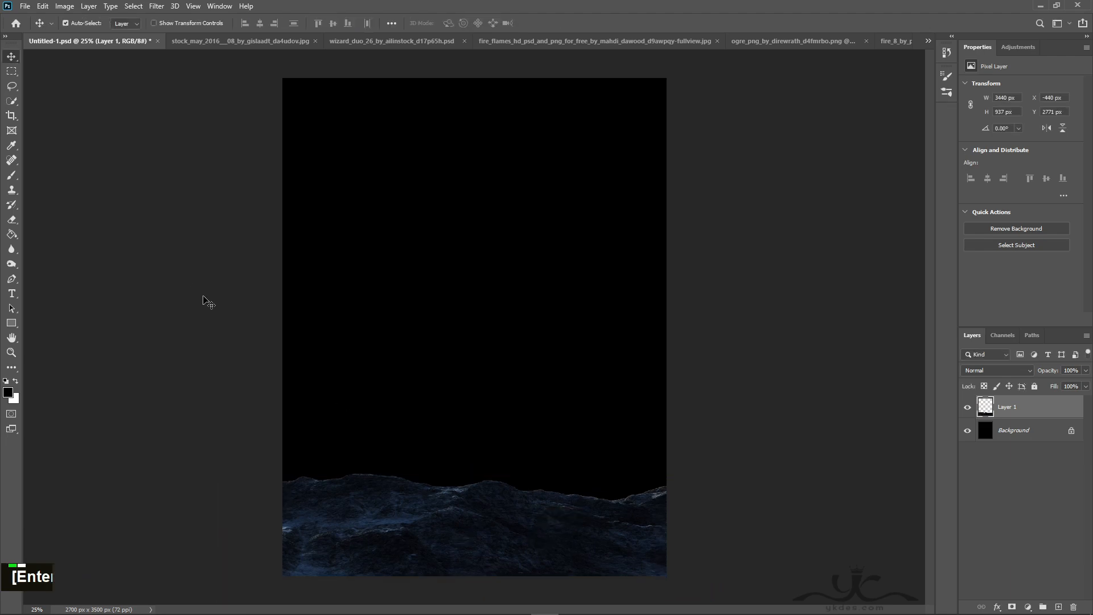
key("ctrl+t")
left_click(510, 23)
left_click_drag(487, 510, 504, 551)
key("Return")
key("ctrl+h")
key("ctrl+h")
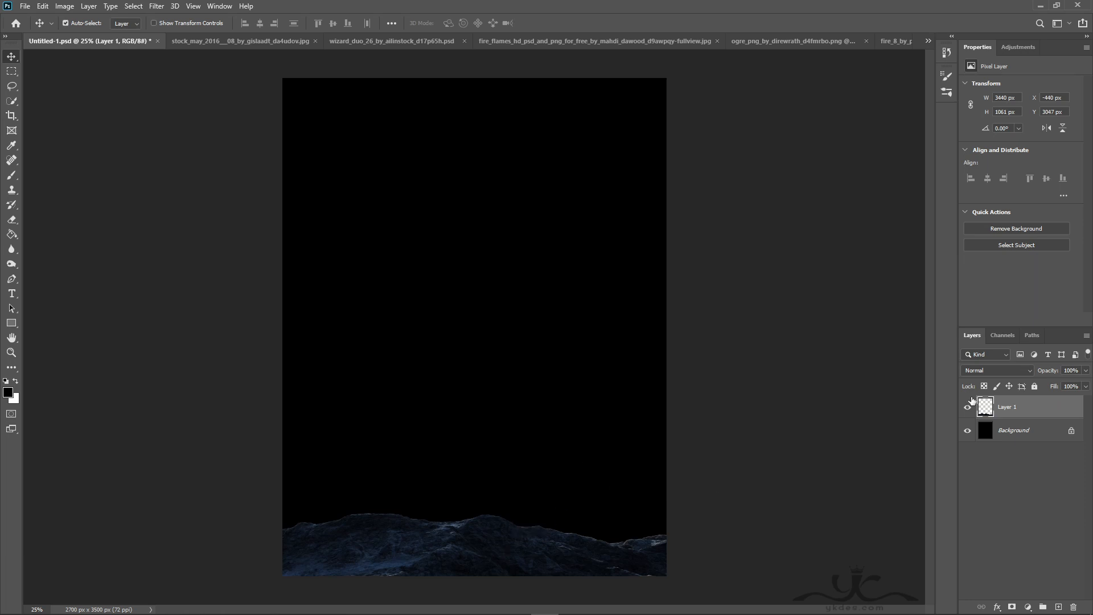
Step: Apply Camera Raw to the ground with Highlights -4, Shadows +5, Whites -12, Blacks +12, Texture +100 and Clarity +12
left_click(154, 6)
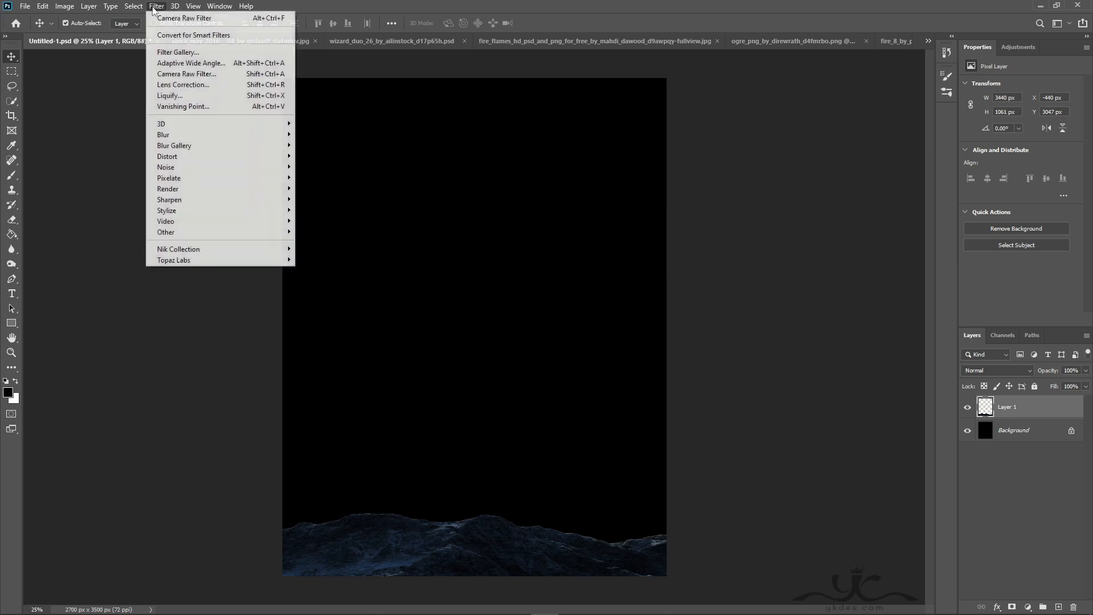
left_click(194, 75)
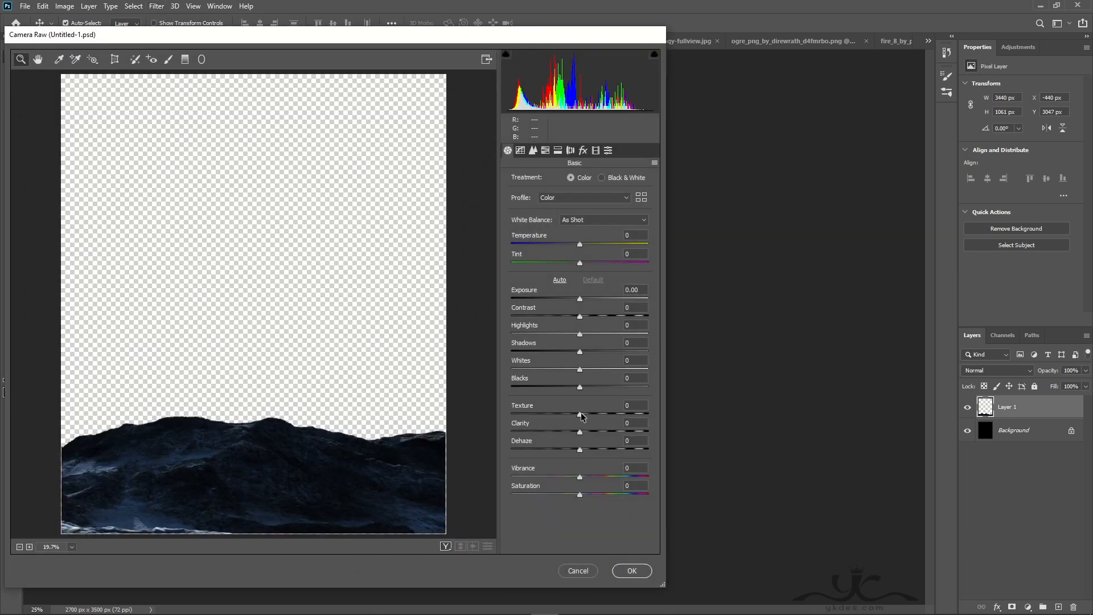
left_click_drag(581, 416, 648, 415)
left_click_drag(579, 387, 577, 335)
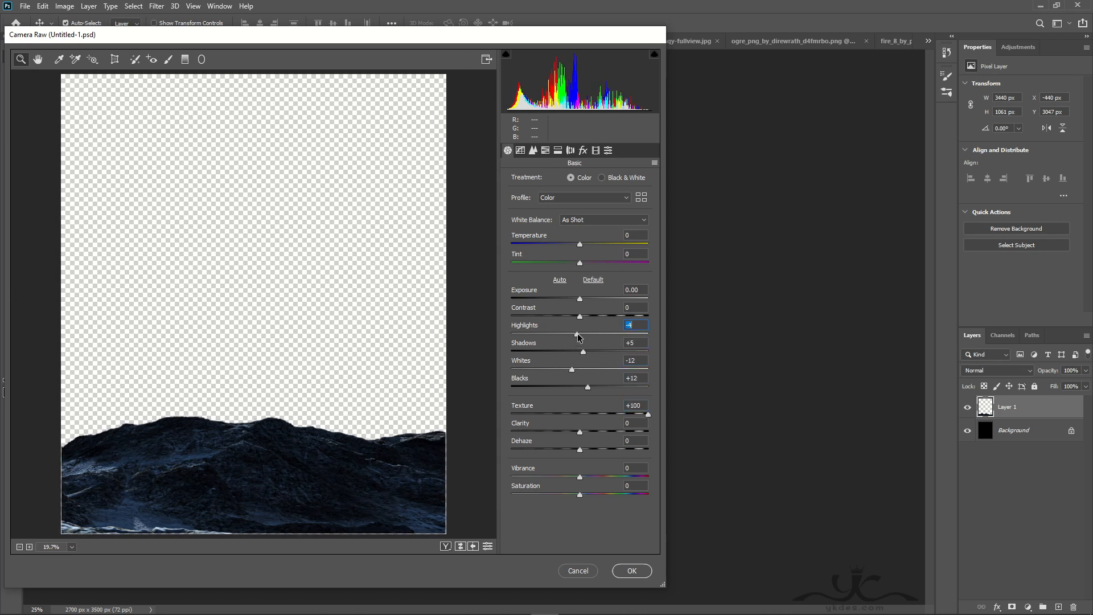
left_click_drag(584, 433, 587, 432)
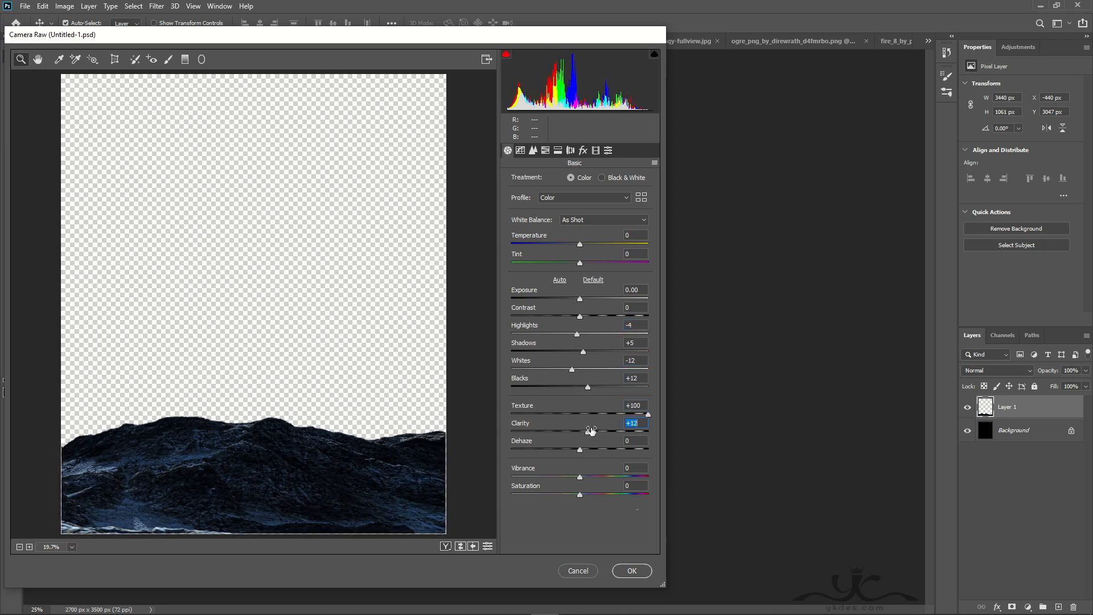
left_click(632, 571)
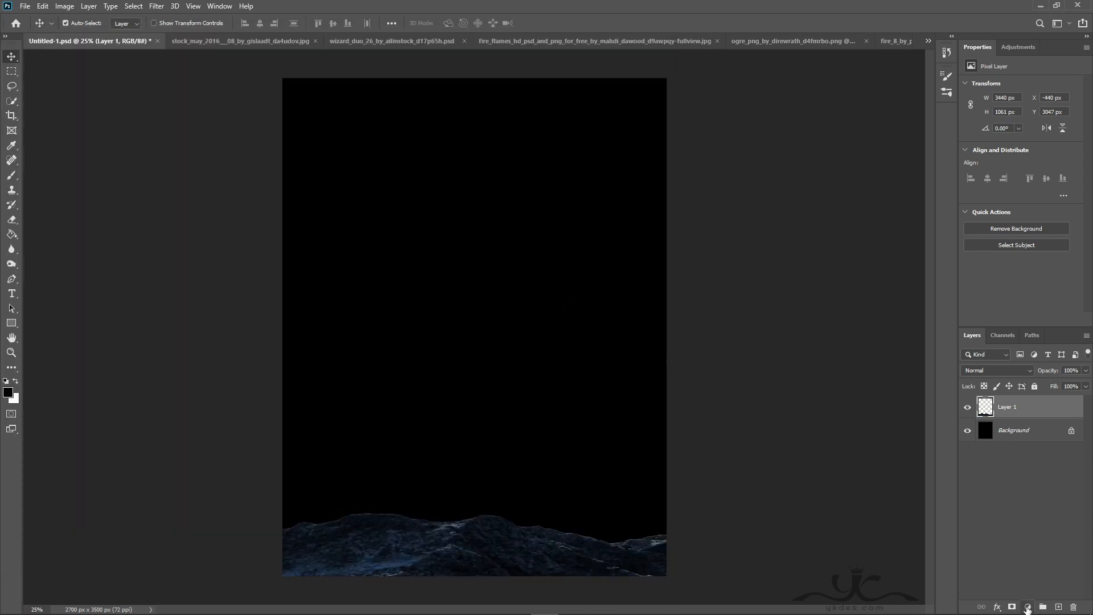
Step: Add a Hue/Saturation adjustment clipped to the ground layer with Saturation -28 and Lightness -18
left_click(1028, 608)
left_click(1025, 492)
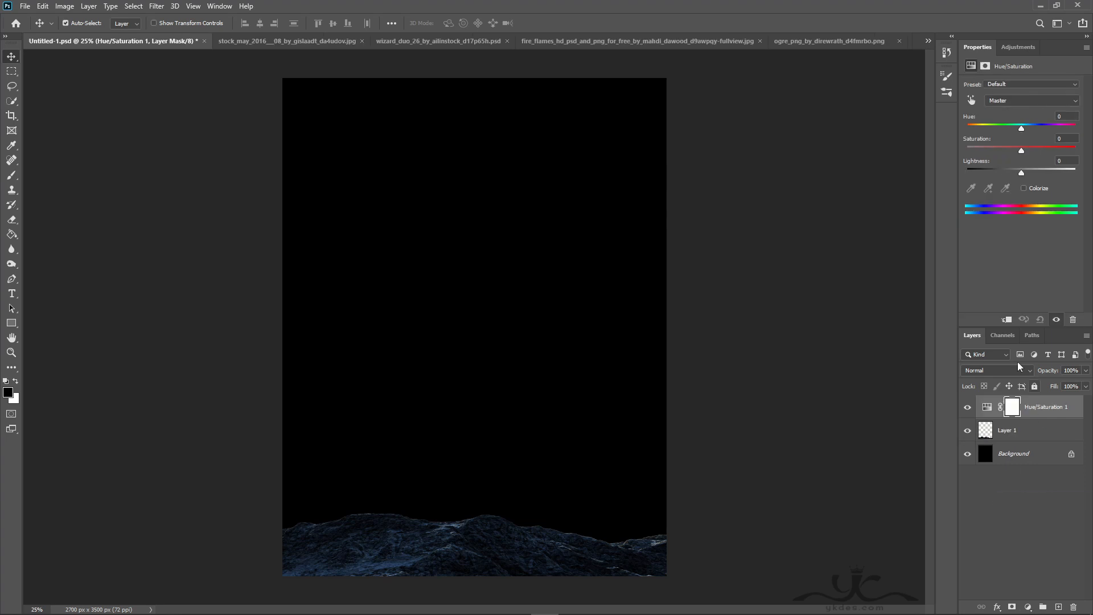
left_click(1006, 320)
left_click_drag(1020, 151, 1012, 173)
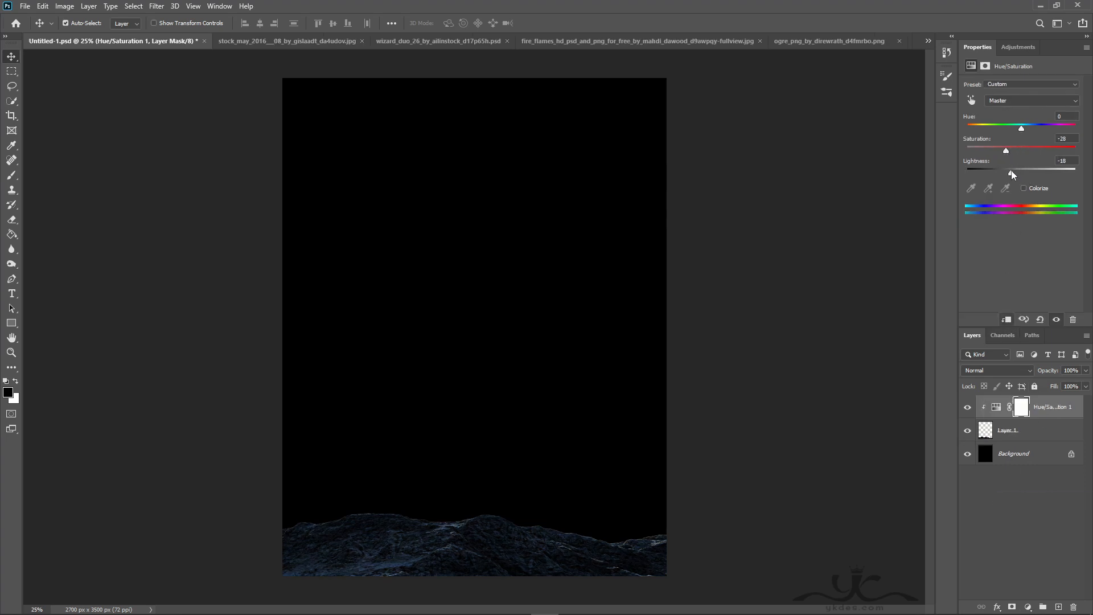
Step: Add a Brightness/Contrast adjustment clipped to the ground layer and lower its brightness slightly
left_click(1027, 605)
left_click(1019, 440)
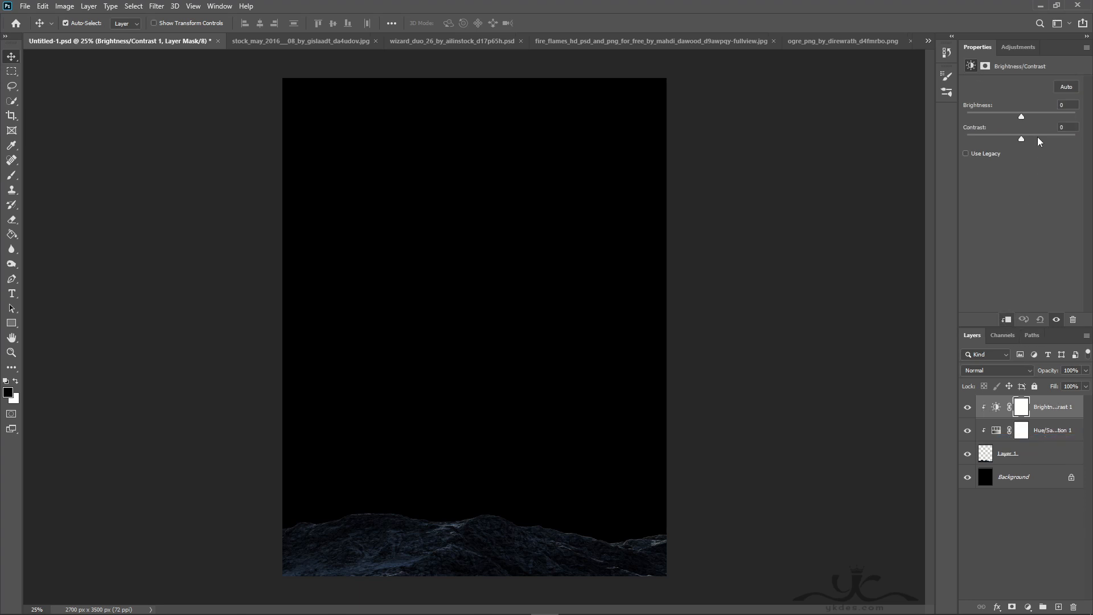
left_click_drag(1021, 136, 1010, 117)
Step: Add a new layer clipped to the ground and darken the rocks with a soft black 1100 px brush at 49% flow
left_click(1058, 607)
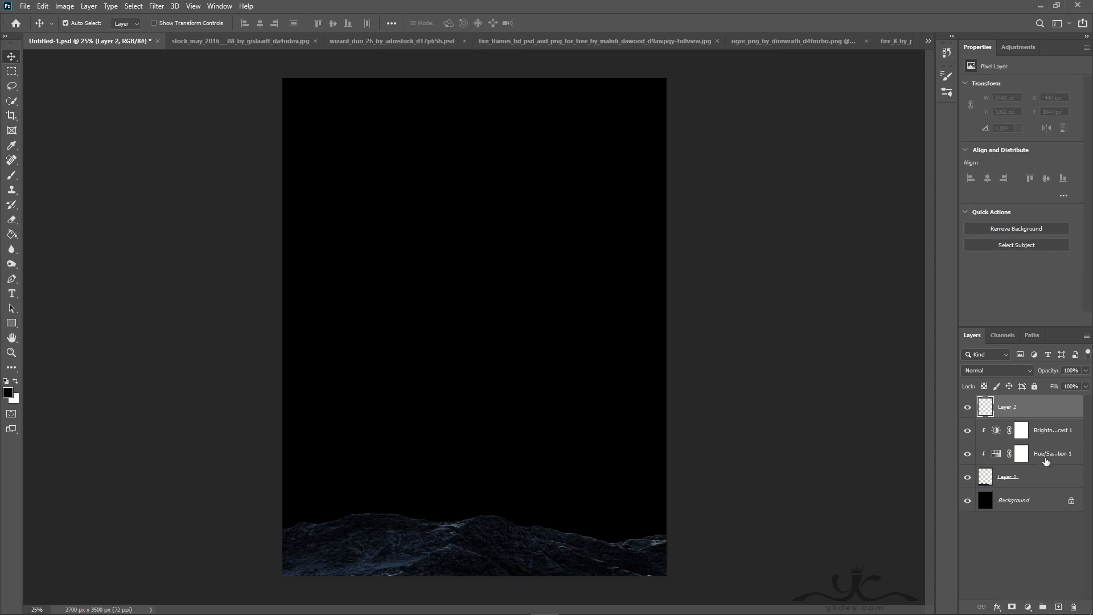
left_click(1057, 418, "alt")
left_click(12, 175)
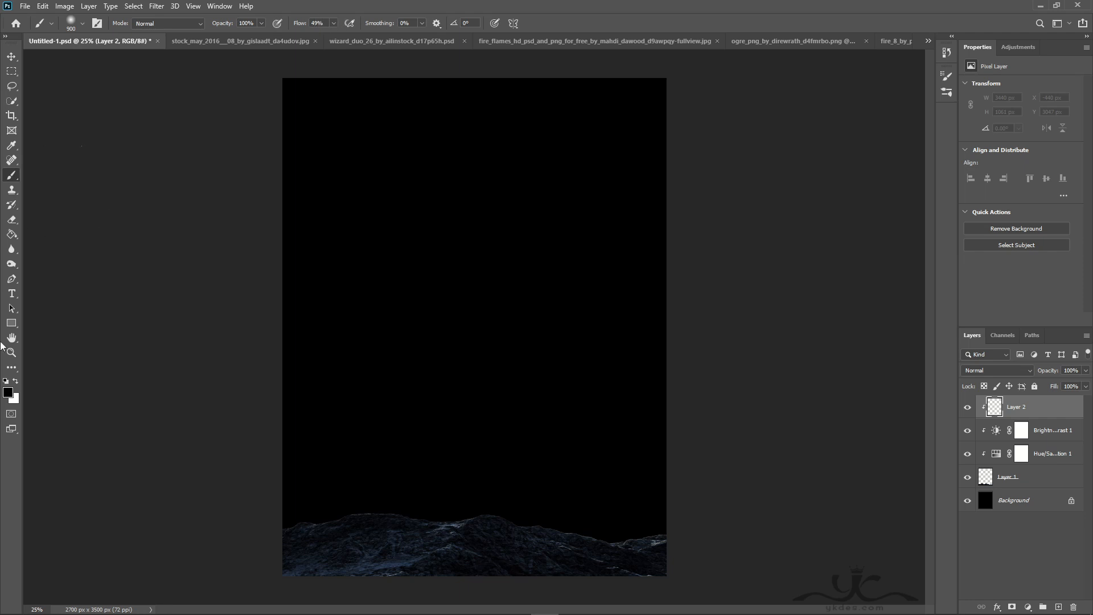
key("bracketright")
key("bracketright")
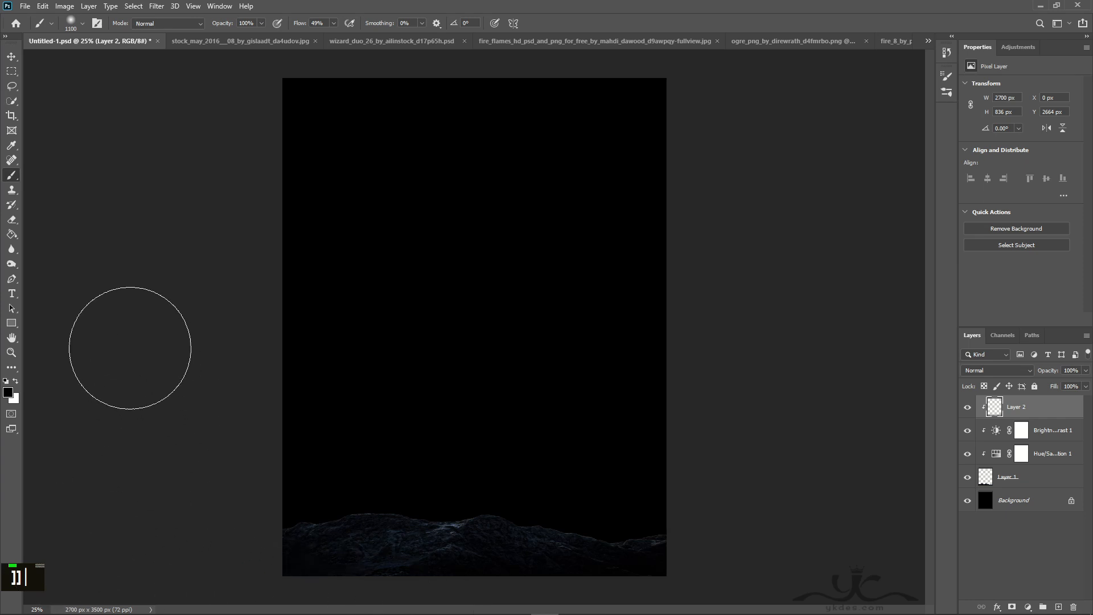
Step: Slightly lower the opacity of the painted shading layer
left_click(11, 56)
left_click(1086, 370)
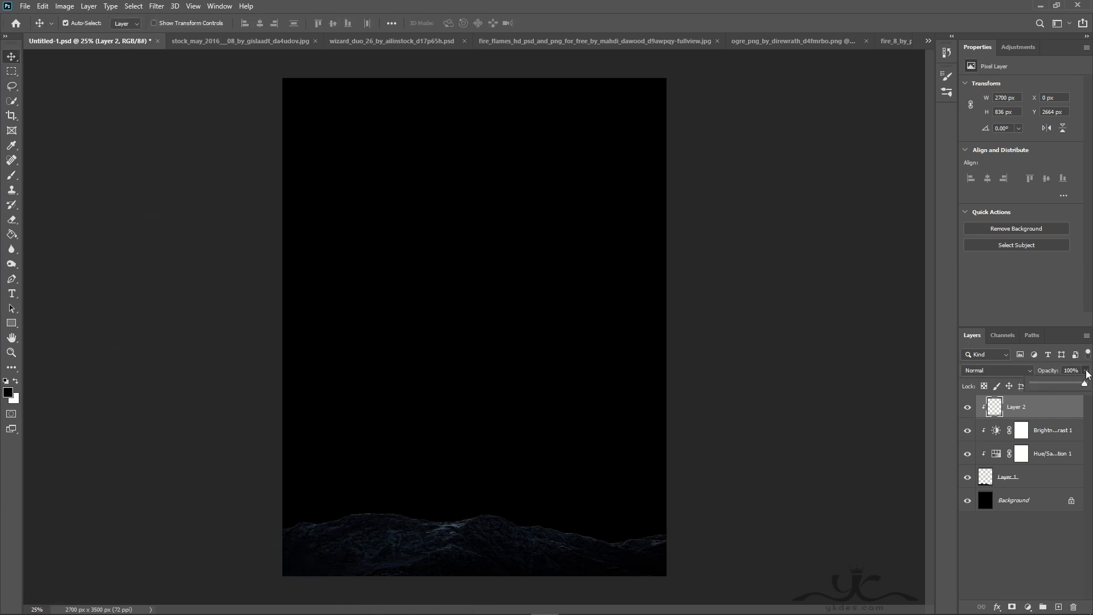
left_click_drag(1085, 385, 1078, 385)
left_click(10, 57)
Step: Bring the cut-out wizard and woman from the wizard_duo_26 document into the Untitled-1.psd composition
left_click(422, 44)
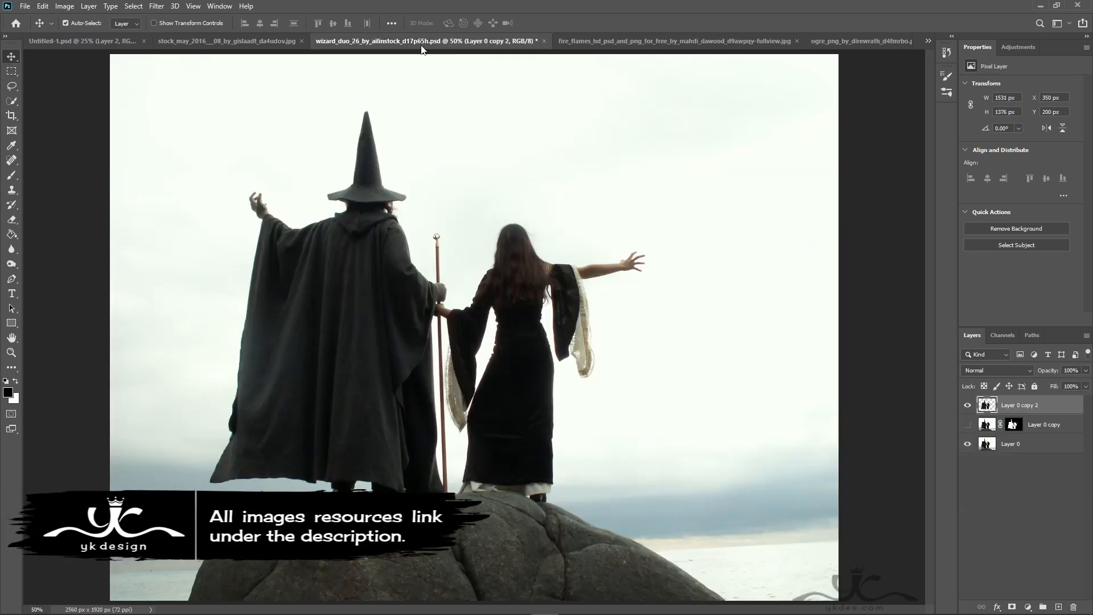
left_click_drag(379, 329, 437, 407)
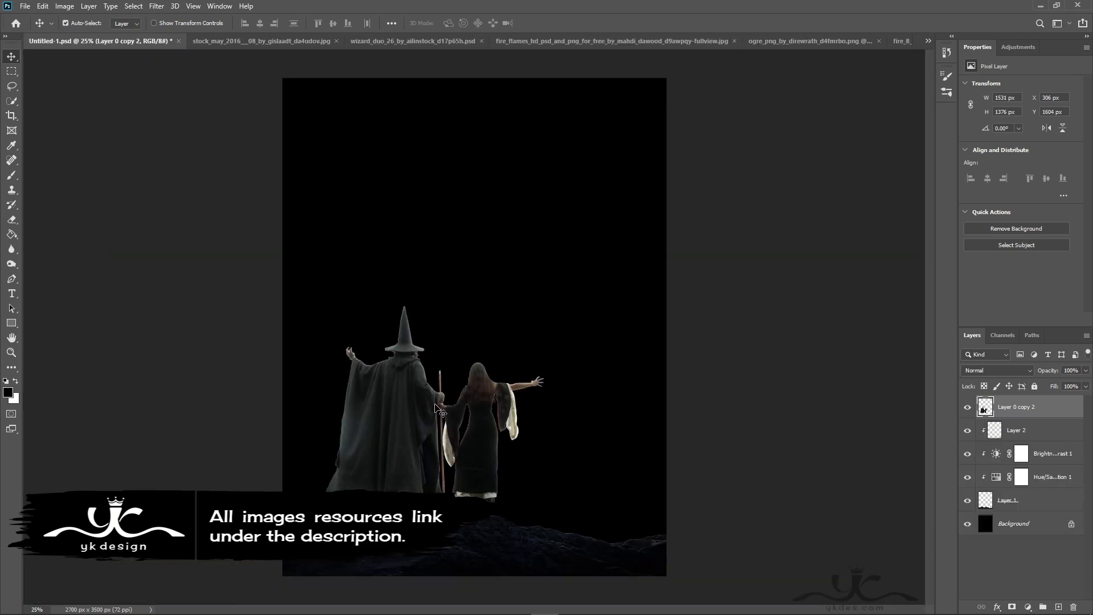
key("ctrl")
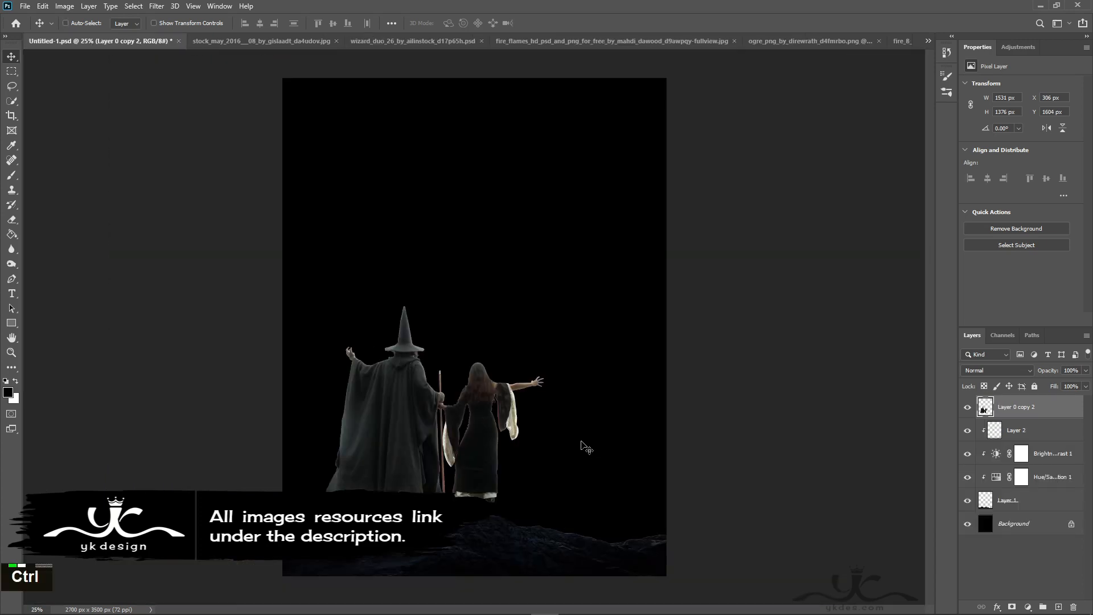
key("ctrl+h")
key("ctrl+h")
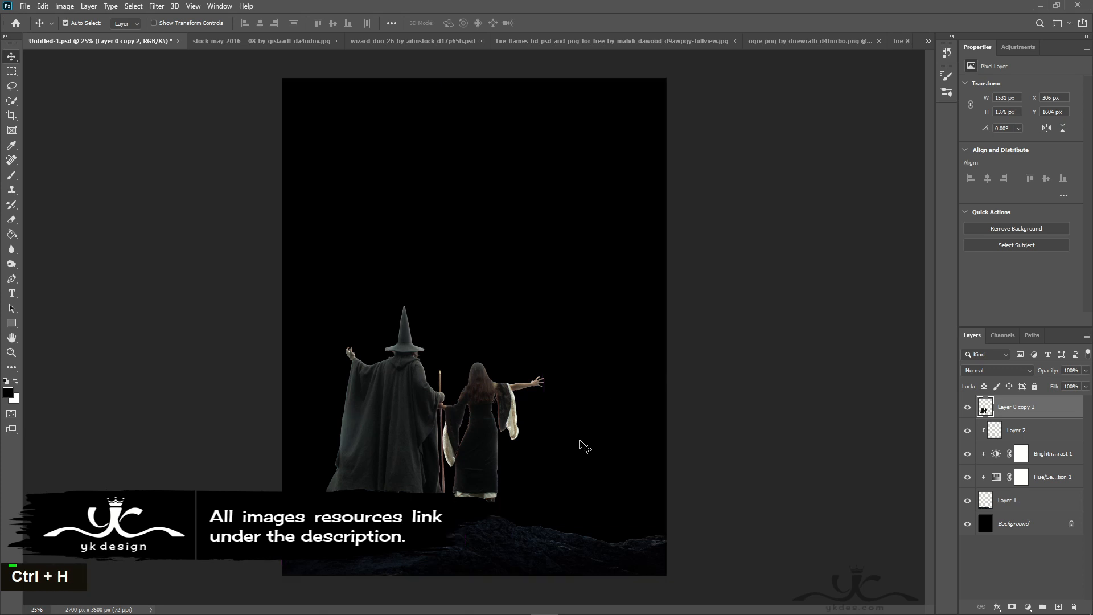
Step: Scale the wizard couple to 67.60% and stand them on the ridge of the rocky ground
key("ctrl+t")
left_click_drag(544, 302, 505, 320)
left_click_drag(466, 407, 496, 453)
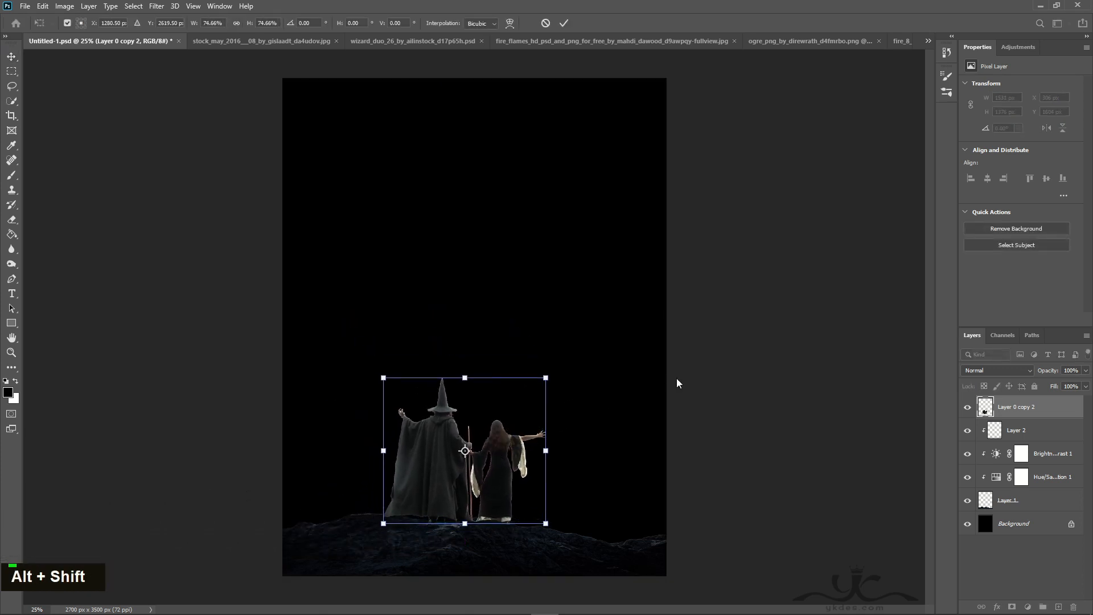
left_click_drag(546, 377, 537, 391)
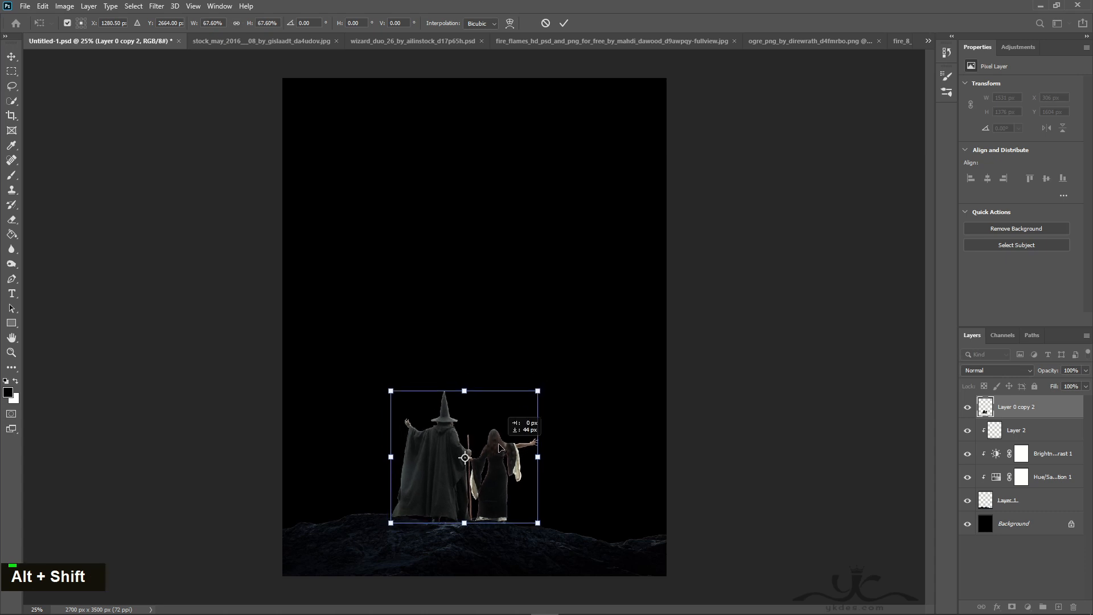
key("Return")
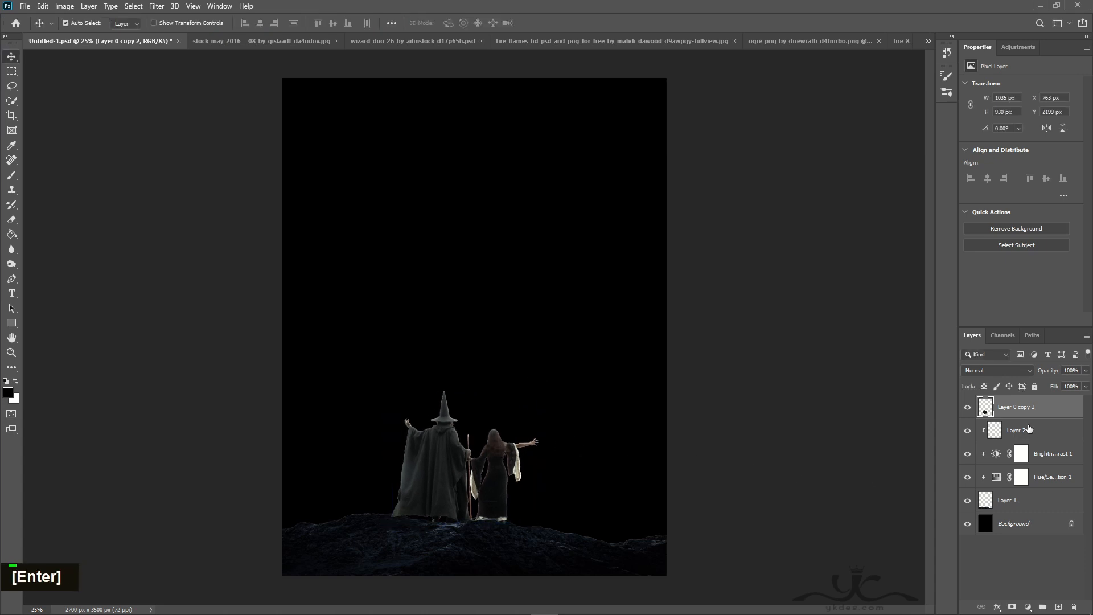
Step: Stack the couple's layer beneath the ground layer and nudge it left and slightly down to X 735 px, Y 2203 px
left_click_drag(1035, 415, 1037, 514)
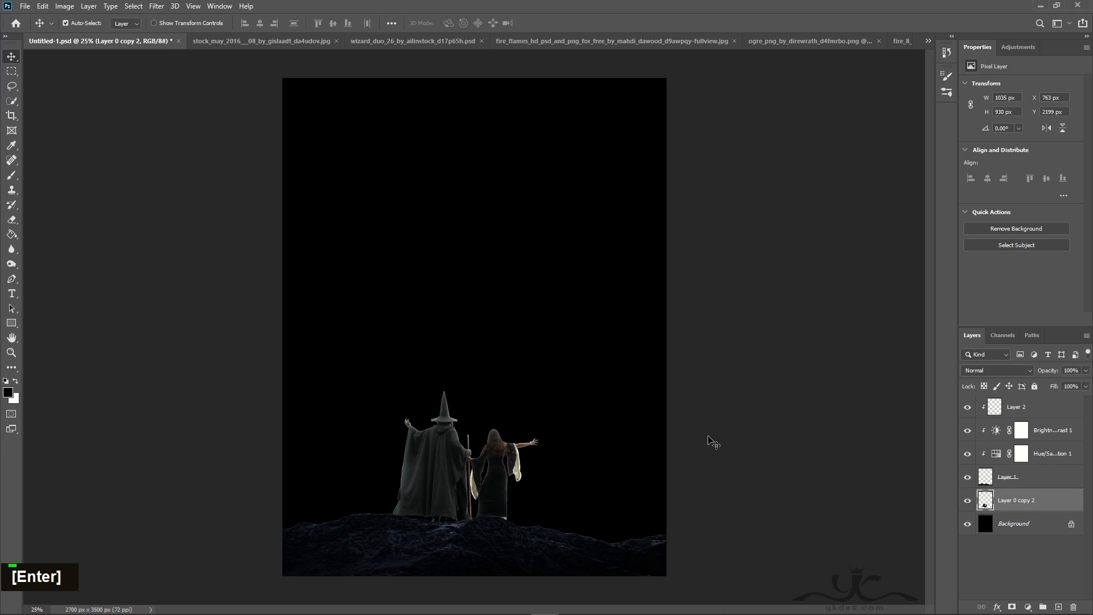
key("ctrl+t")
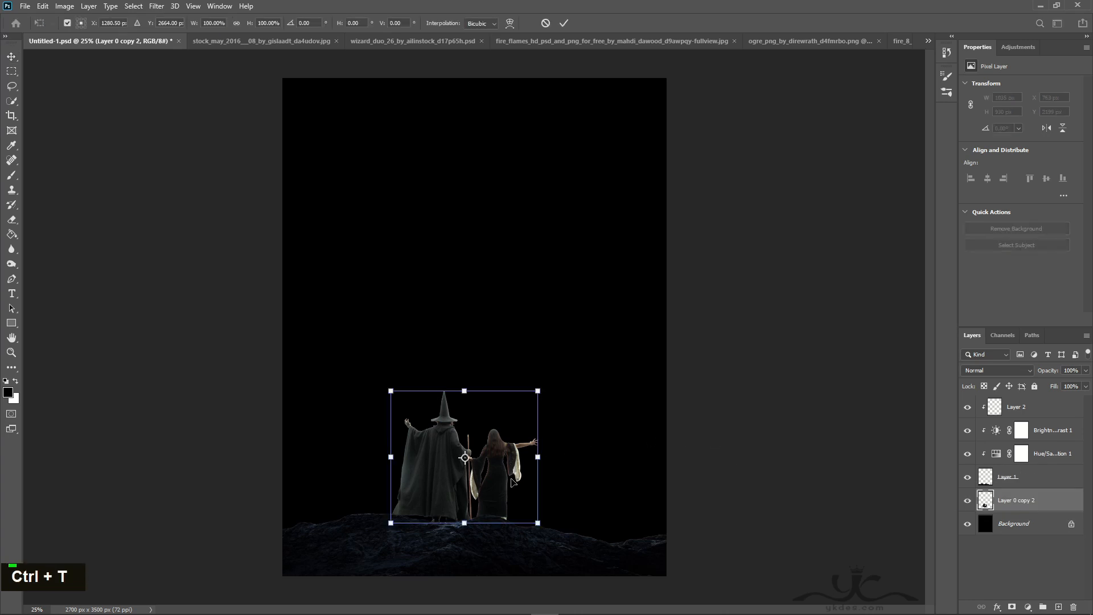
key("Left")
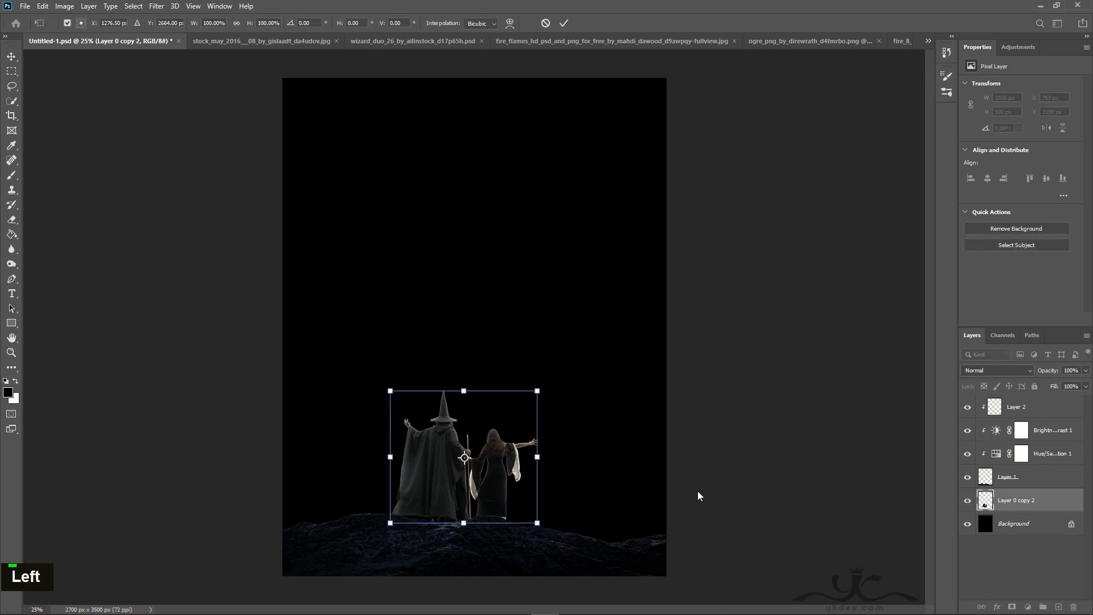
key("Left")
key("Left")
key("Left")
key("Left")
key("Left")
key("Left")
key("Left")
key("Left")
key("Left")
key("Right")
key("Right")
key("Right")
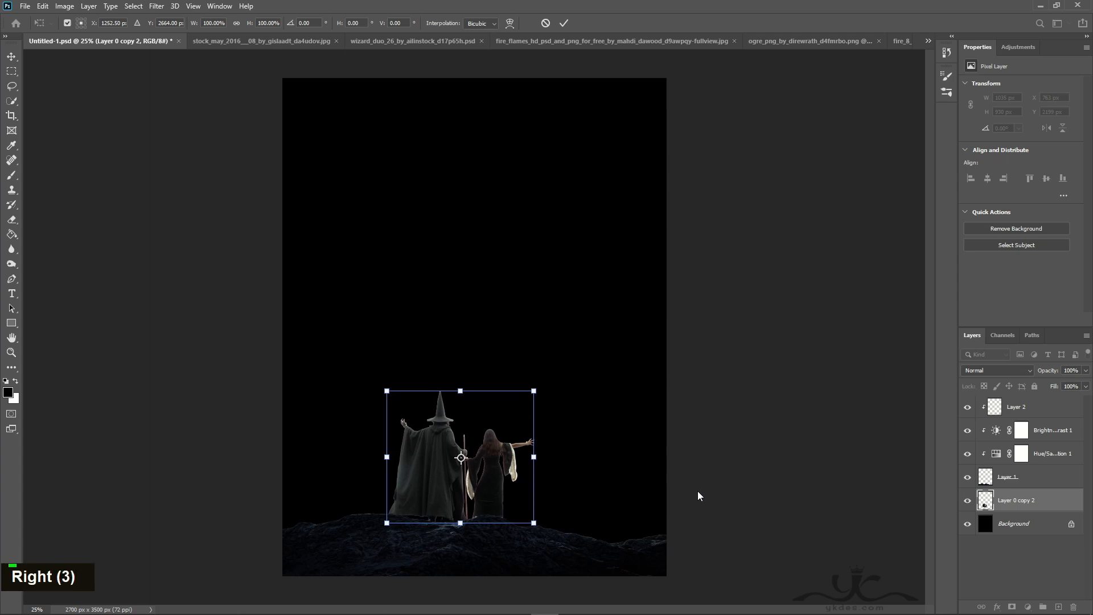
key("Down")
key("Return")
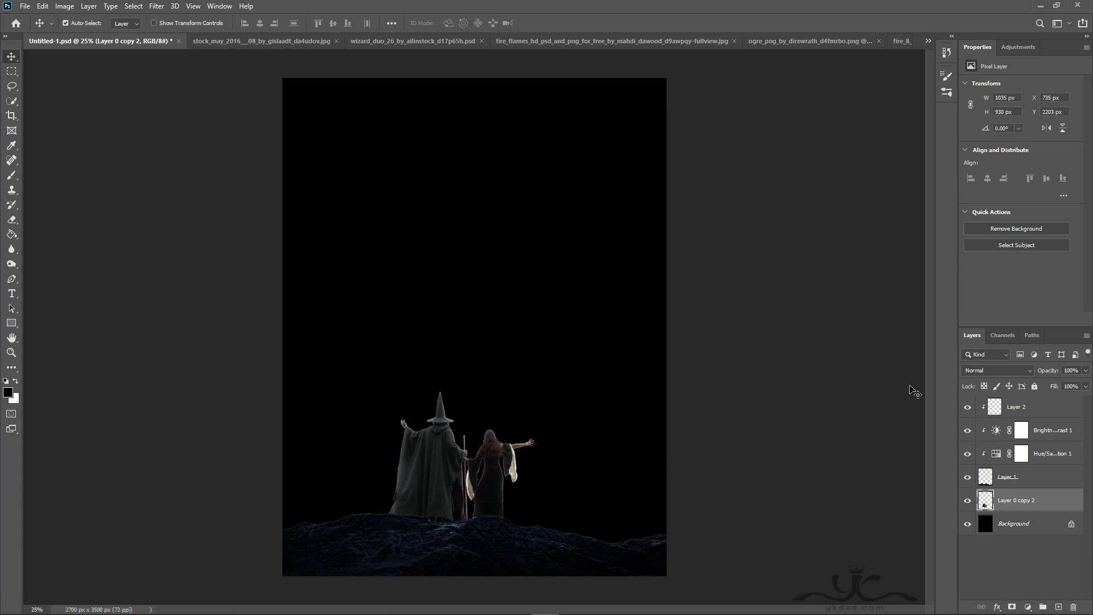
Step: Warp the ground layer with a vertical split beneath the wizard, shaping the ridge to meet the couple's feet
left_click(1027, 482)
key("ctrl+t")
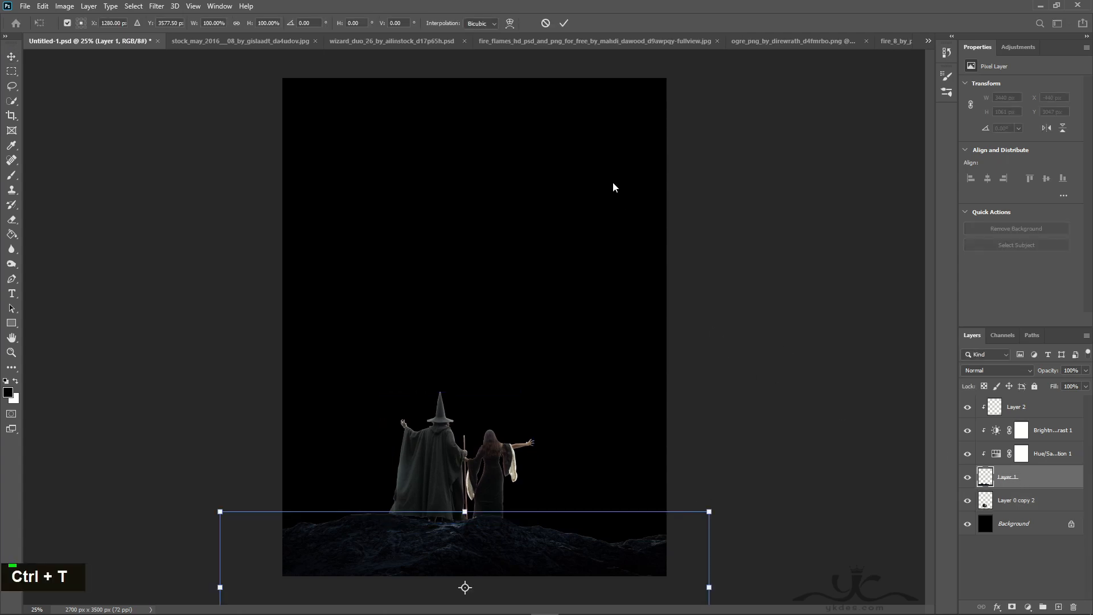
left_click(511, 23)
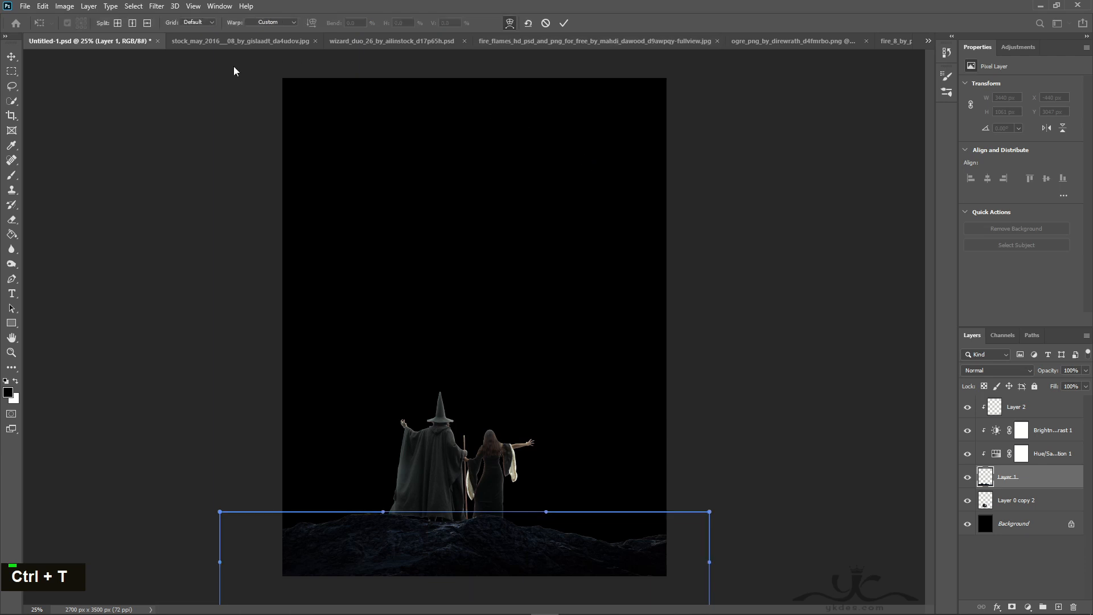
left_click(132, 23)
left_click(419, 520)
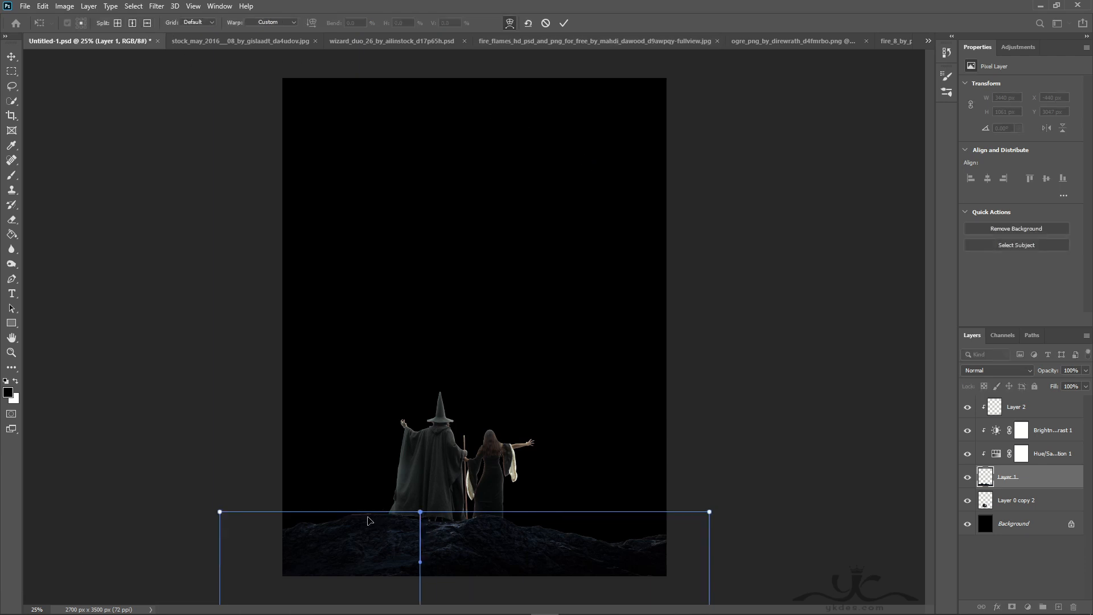
left_click_drag(364, 518, 365, 520)
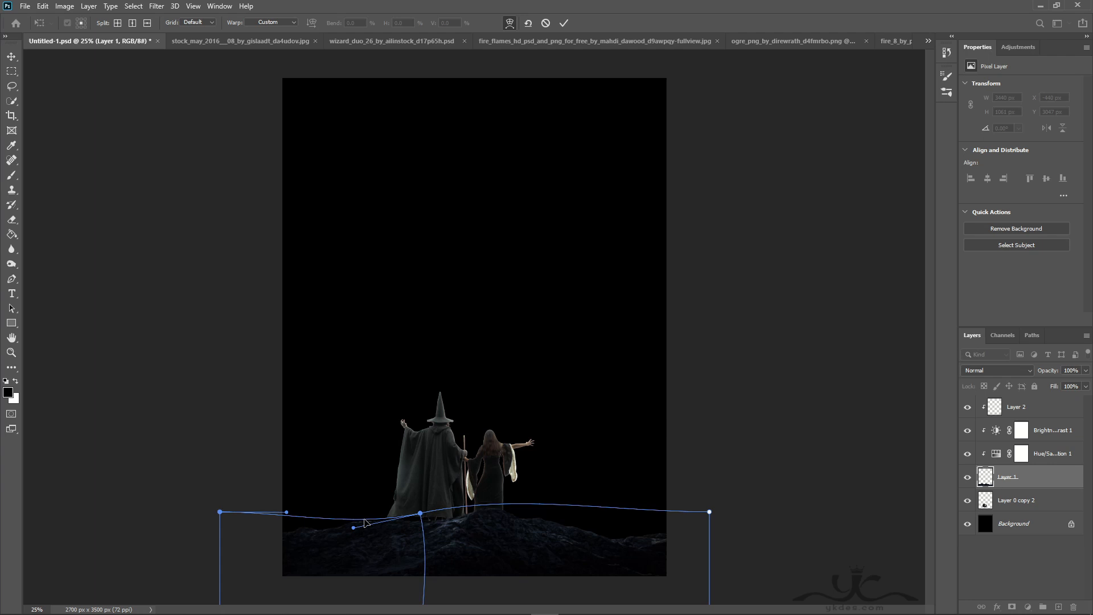
key("Return")
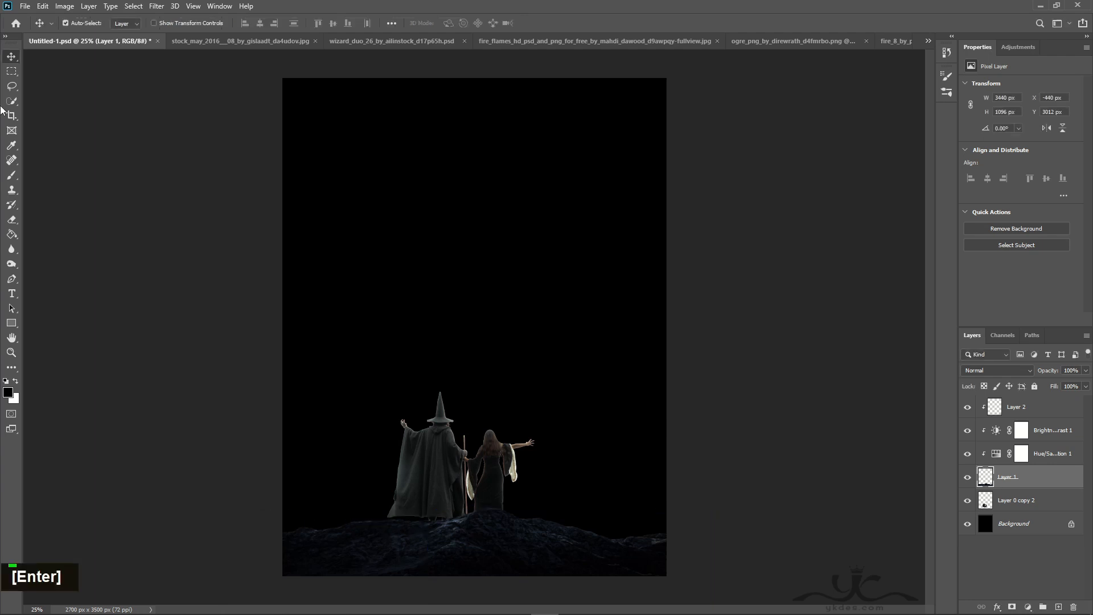
Step: Nudge the ground layer slightly upward to Y 3008 px
key("Down")
key("Down")
key("Up")
key("Up")
key("Up")
key("Up")
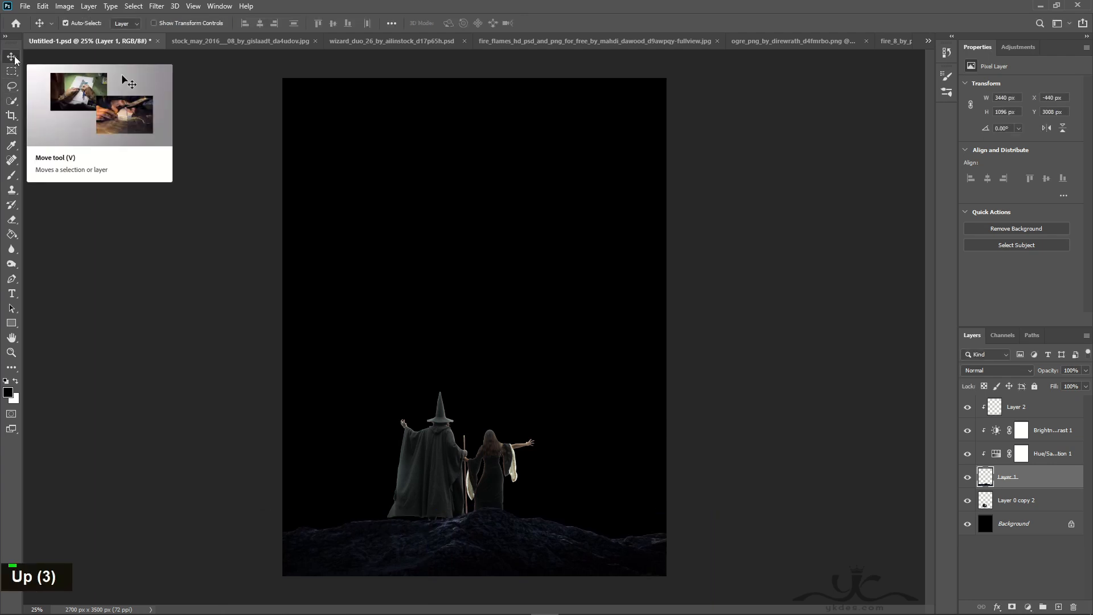
key("Down")
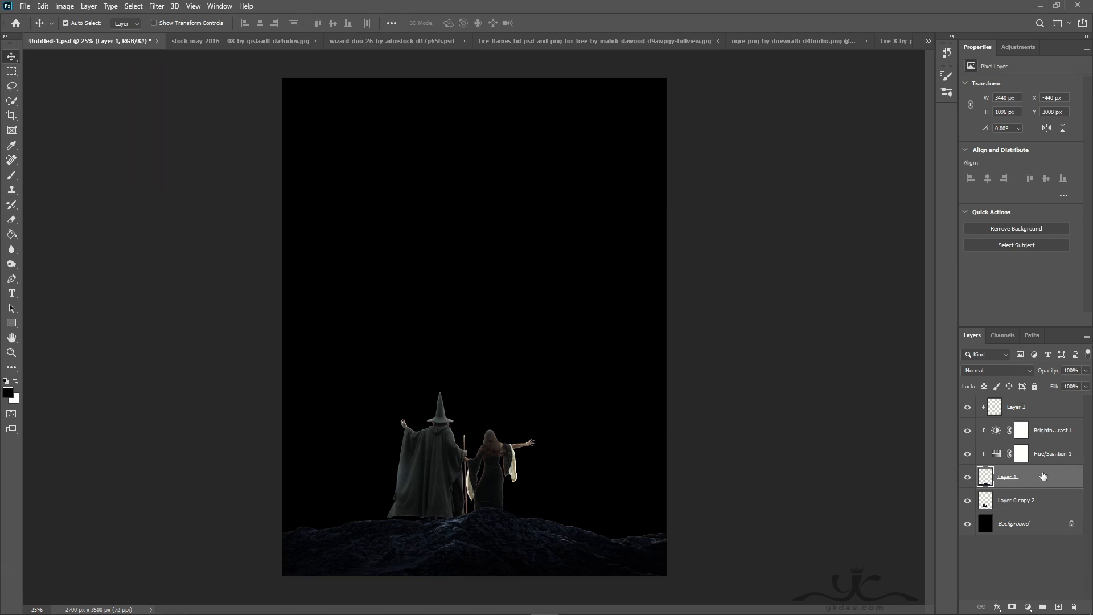
Step: Select the couple's layer, toggle its visibility off and on, and show the guides
left_click(1028, 510)
double_click(968, 501)
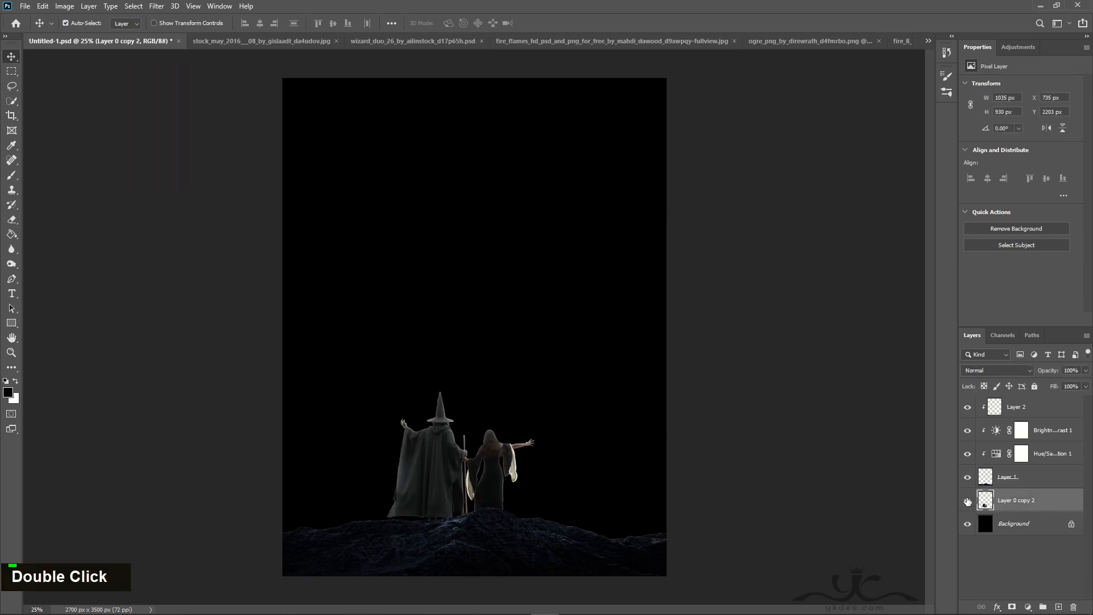
key("ctrl+h")
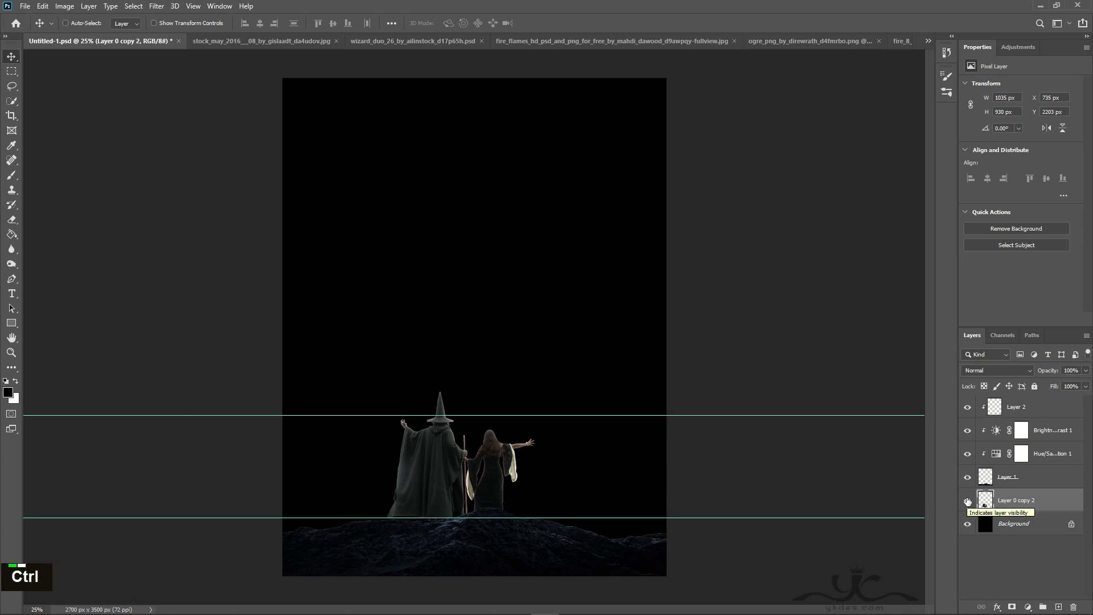
Step: Hide the guides, scale the couple's layer down to about 88% (910 × 817 px), and lower it to Y 2311 px
key("ctrl+h")
key("ctrl+t")
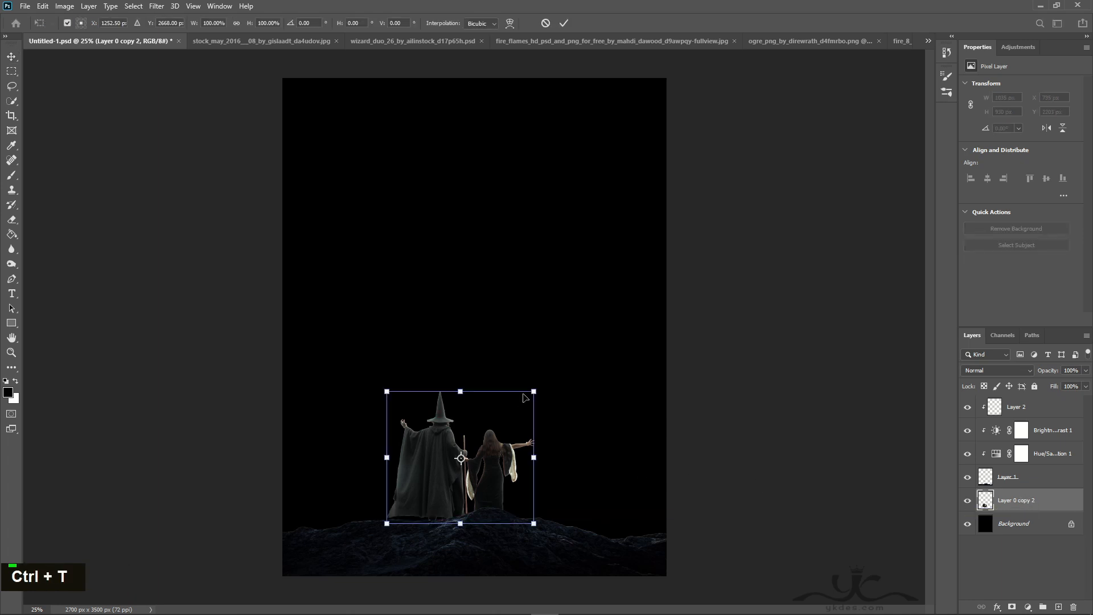
left_click_drag(531, 392, 523, 395)
key("Down")
key("Down")
key("Down")
key("Down")
key("Down")
key("Down")
key("Down")
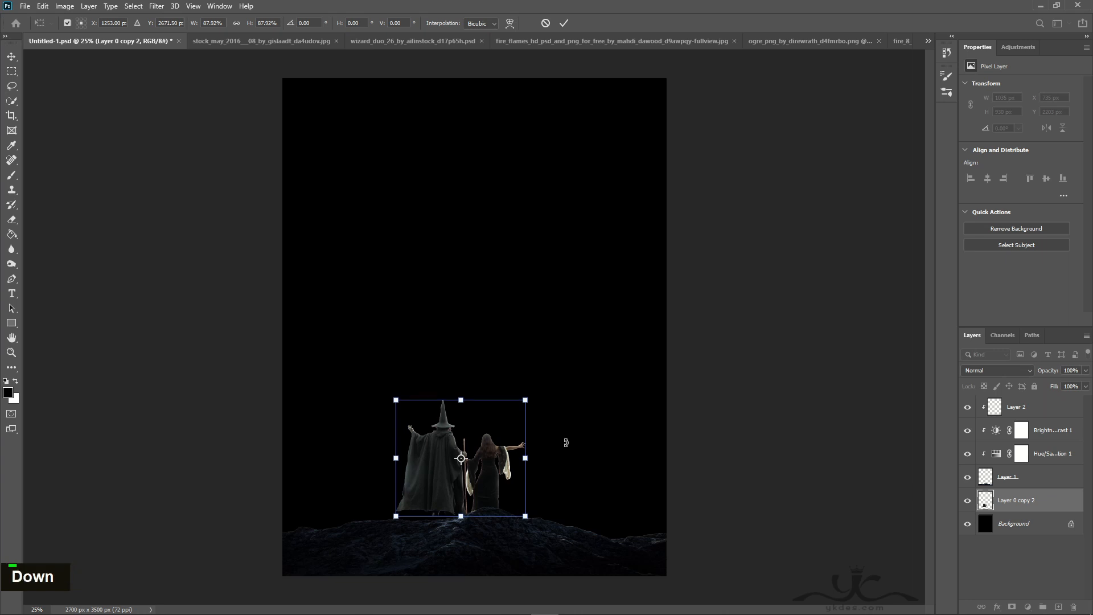
key("Down")
key("Down")
key("Return")
key("Down")
key("Down")
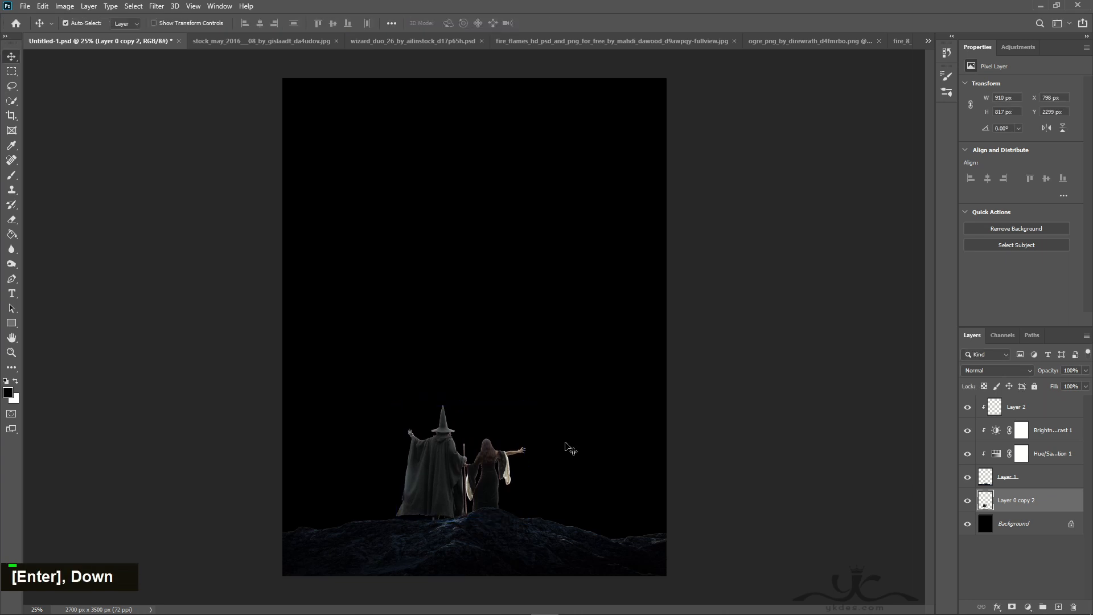
key("Down")
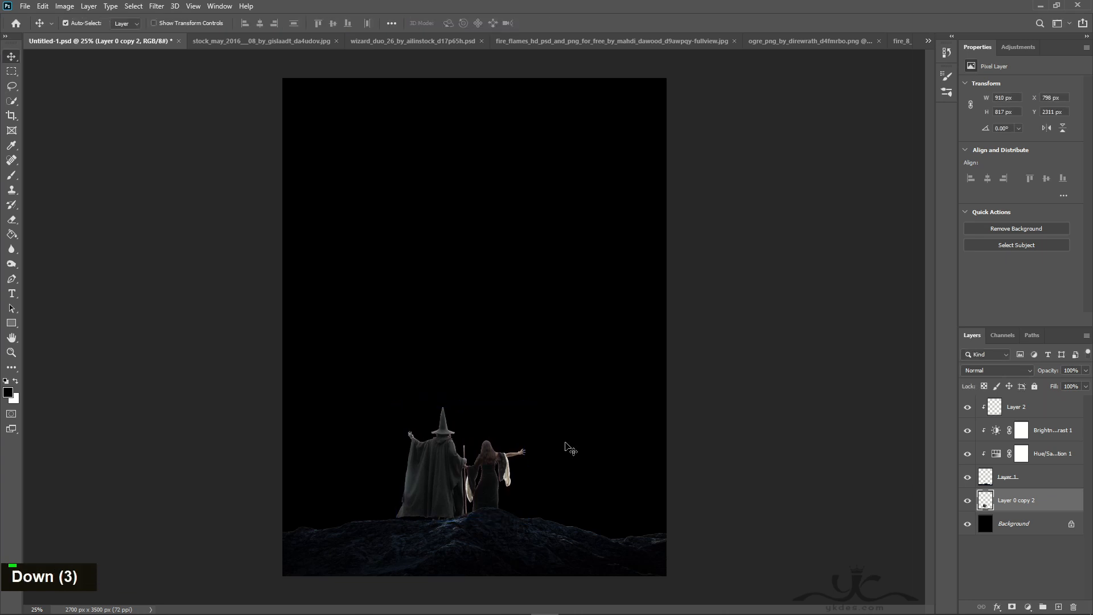
Step: Nudge the couple's layer right to X 894 px and briefly show the guides to check its placement
key("Right")
key("Right")
key("Right")
key("Right")
key("Right")
key("Right")
key("Right")
key("Right")
key("Right")
key("Right")
key("Right")
key("Right")
key("Right")
key("Right")
key("Right")
key("Right")
key("Right")
key("Right")
key("Right")
key("Right")
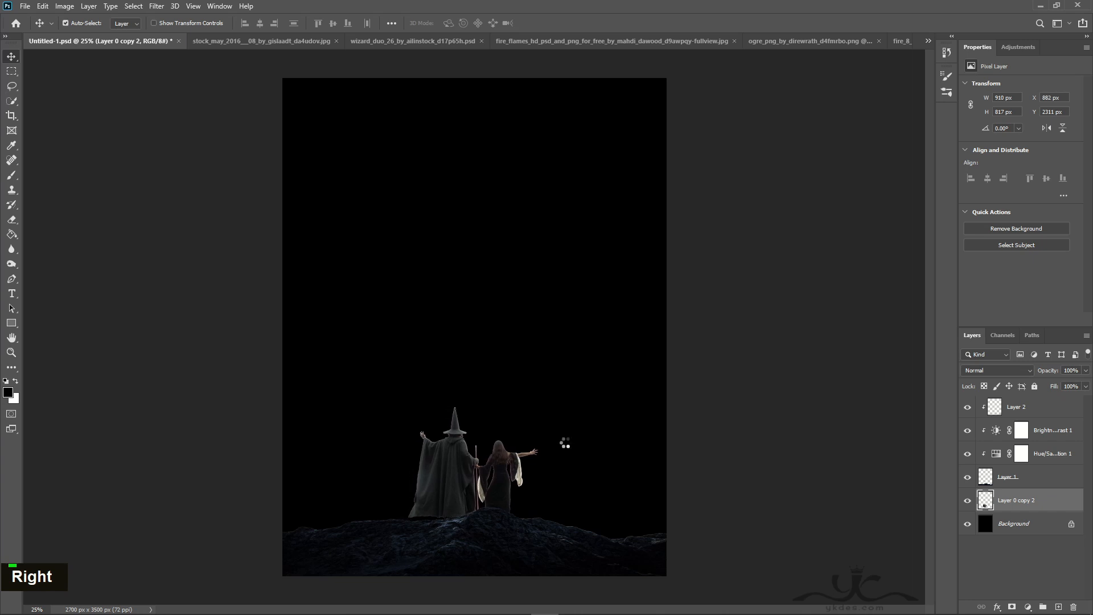
key("Left")
key("Left")
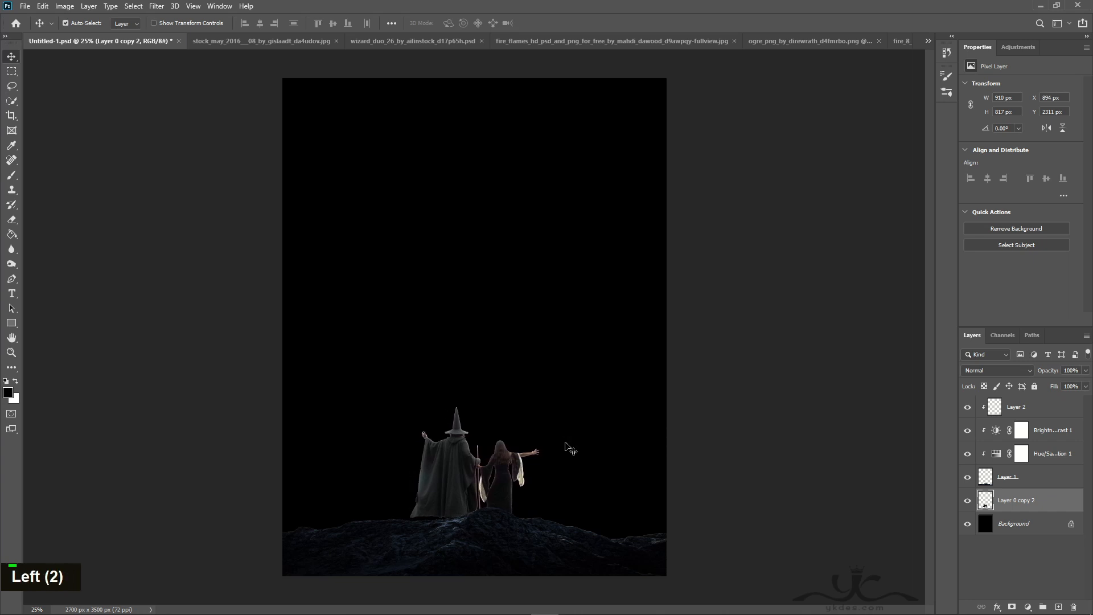
key("ctrl+h")
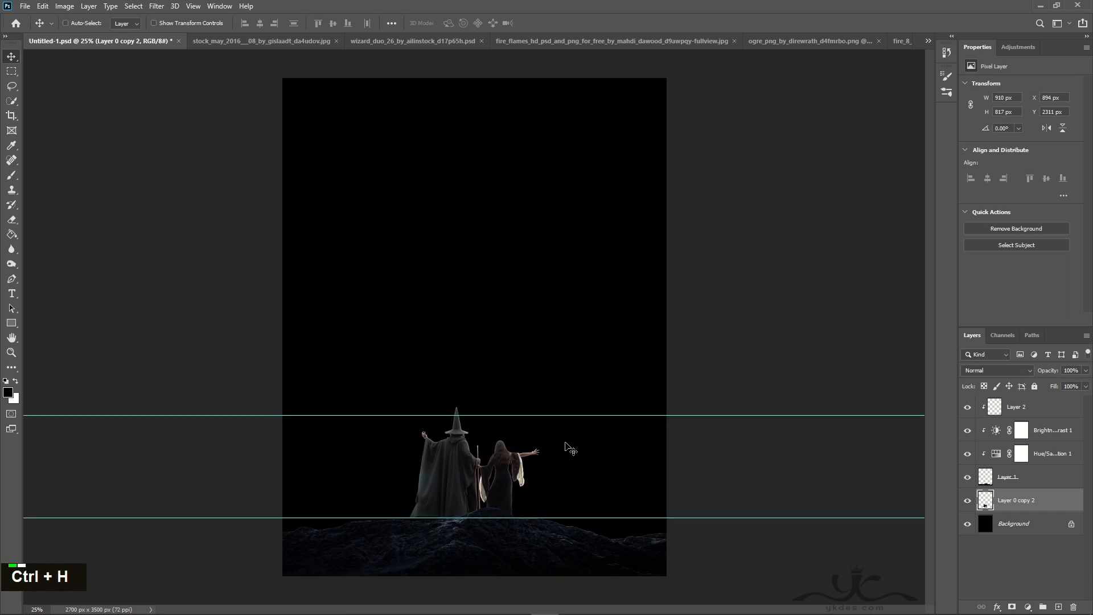
key("ctrl+h")
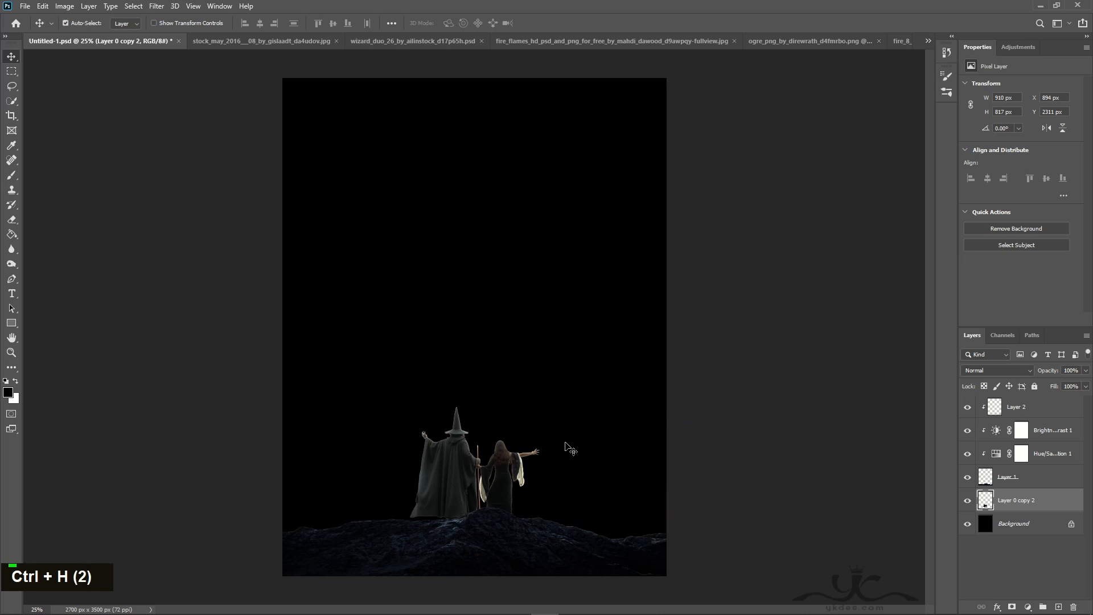
Step: Scale the couple's layer down about its centre to 833 × 747 px and lower it to Y 2370 px
key("ctrl+t")
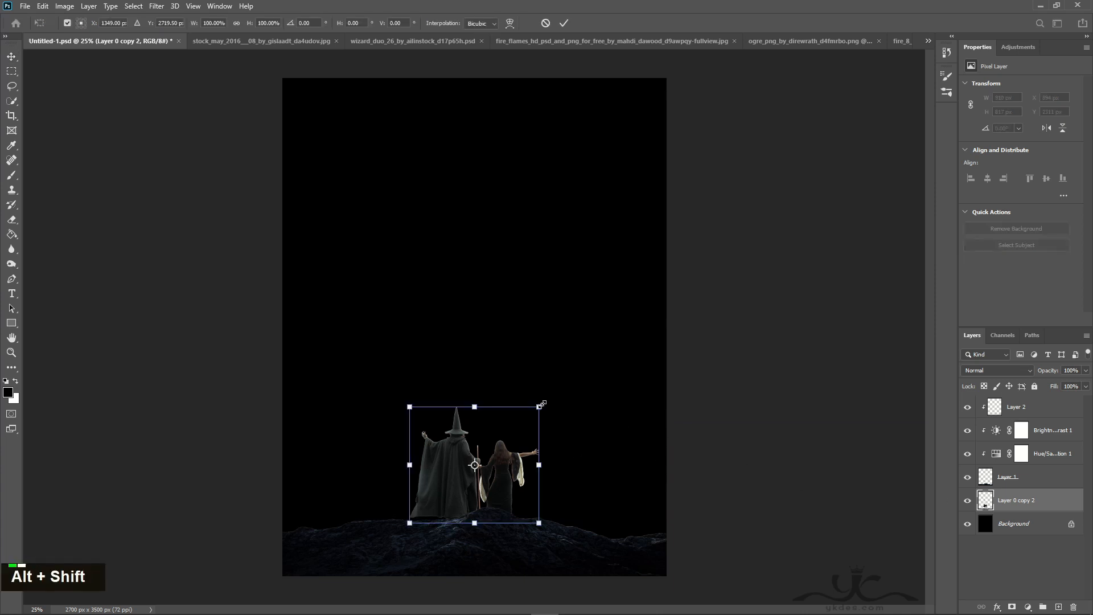
left_click_drag(539, 407, 533, 411)
key("Return")
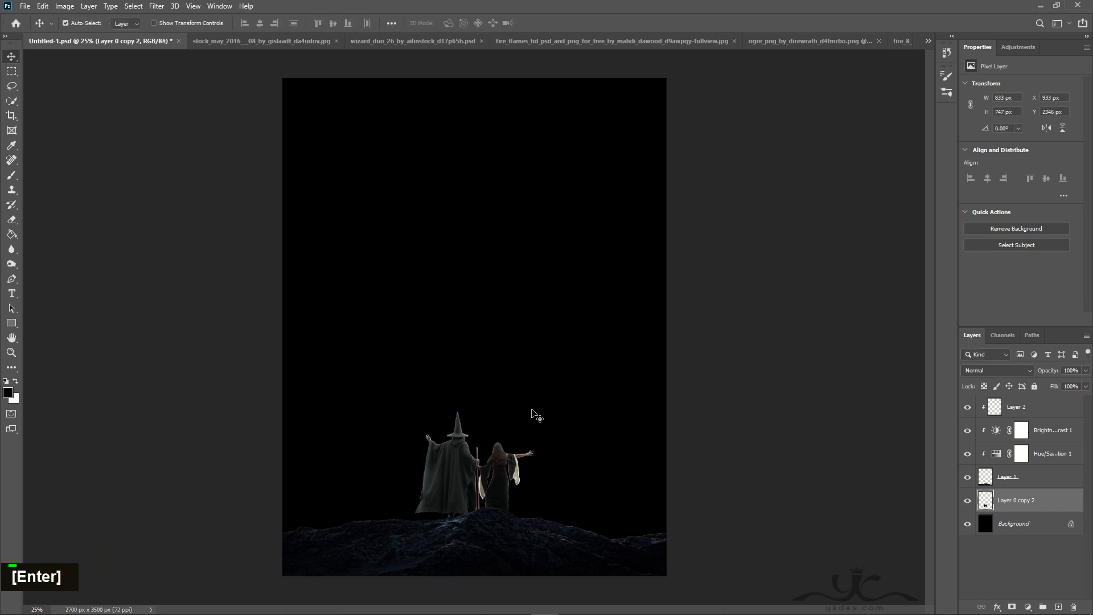
key("Down")
key("Down")
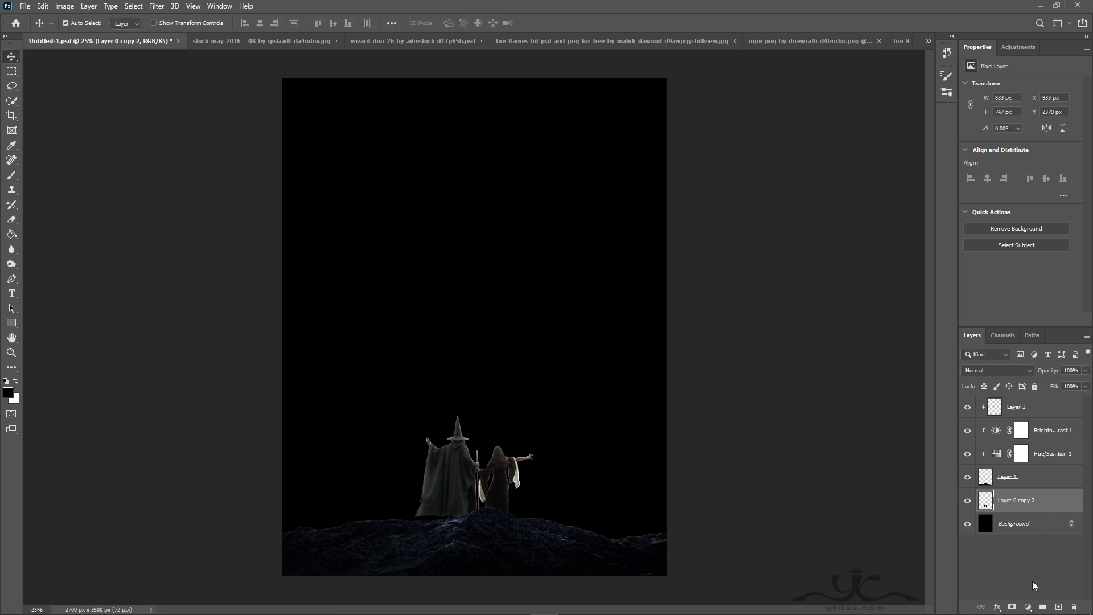
Step: Add a Brightness/Contrast adjustment clipped to the couple's layer with brightness -43 and contrast 43
left_click(1028, 607)
left_click(1036, 445)
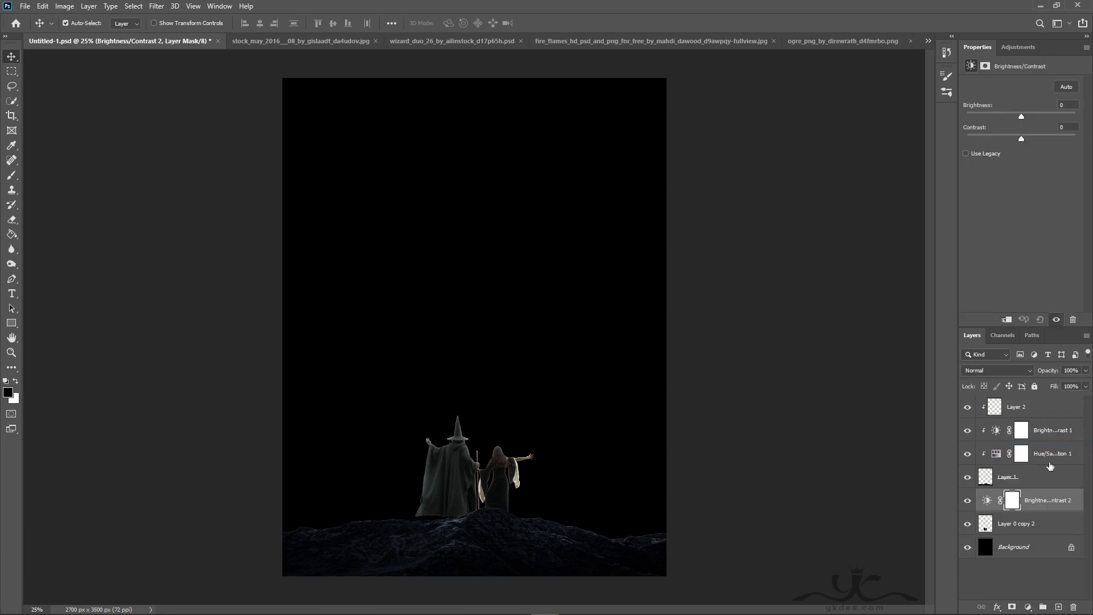
left_click(1008, 320)
left_click_drag(1021, 116, 1007, 118)
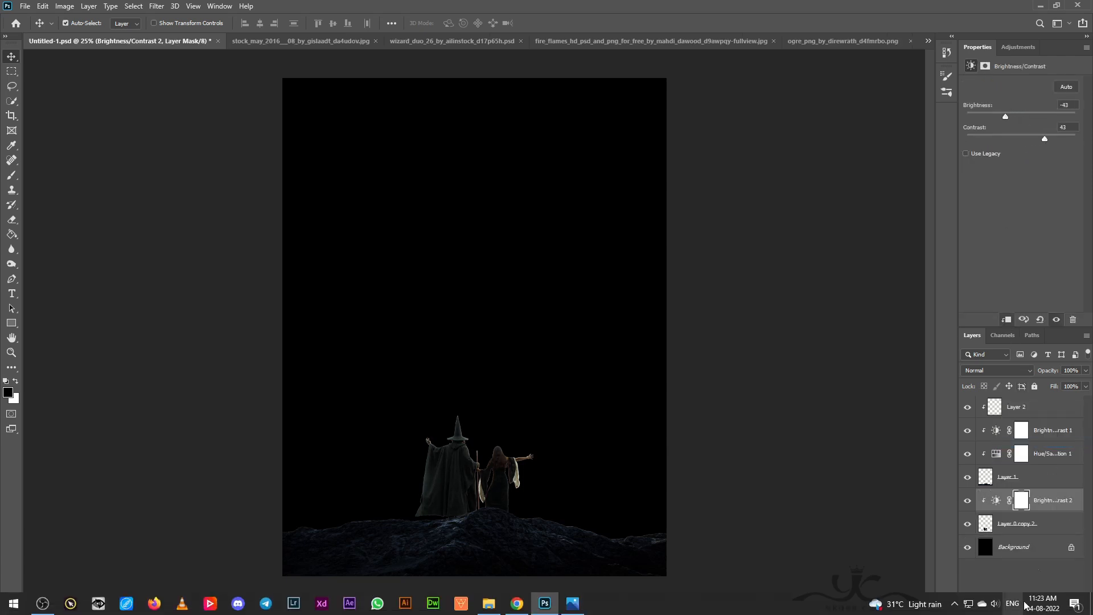
Step: Add a Hue/Saturation adjustment clipped to the couple's stack with saturation -25 and lightness -31
left_click(1027, 606)
left_click(1034, 499)
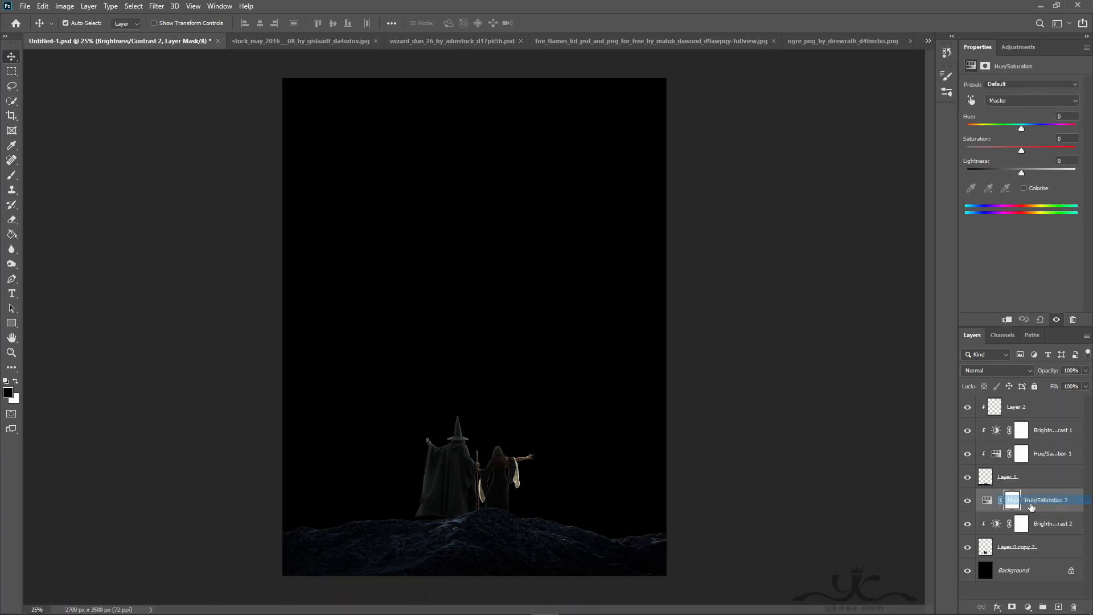
left_click(1007, 319)
left_click_drag(1021, 151, 1002, 172)
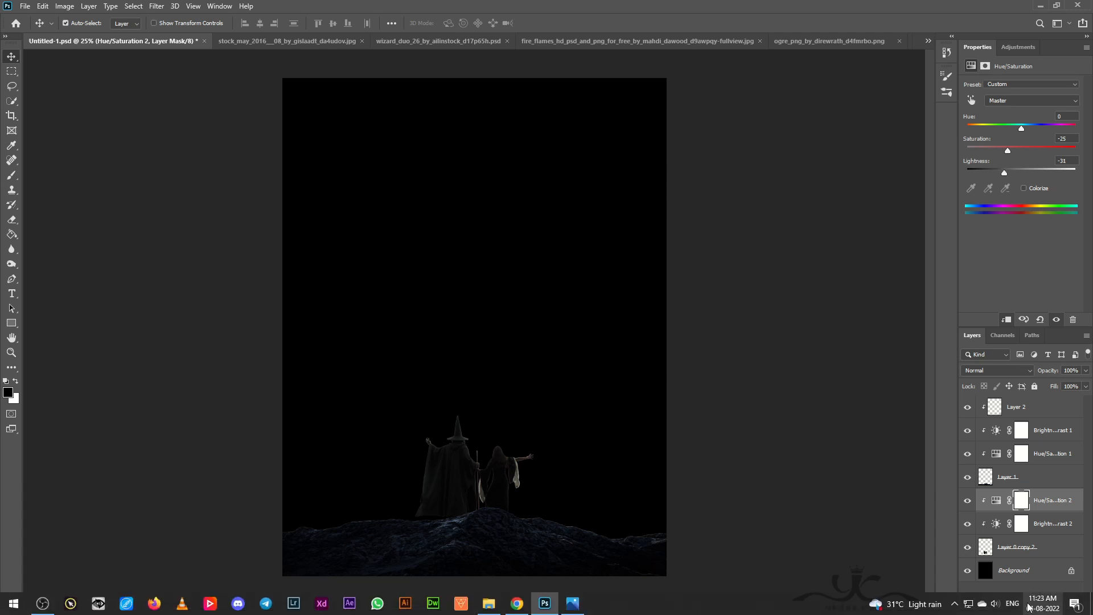
Step: Add a clipped Exposure adjustment above the couple's Hue/Saturation, raising the exposure and lowering the gamma correction
left_click(1028, 607)
left_click(1042, 484)
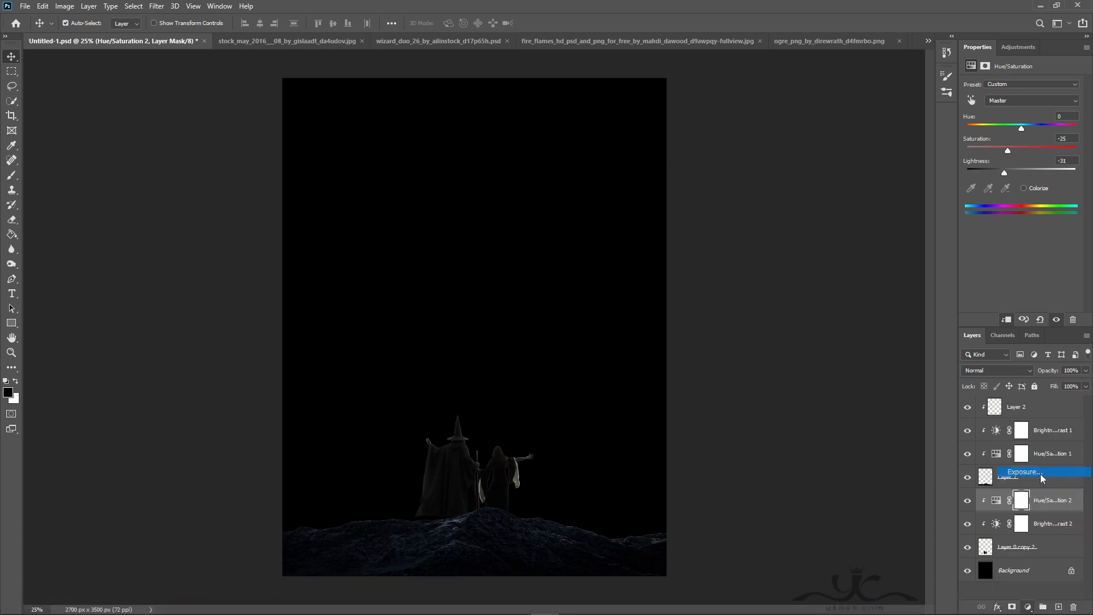
left_click(1007, 320)
left_click_drag(1022, 158, 1028, 158)
left_click_drag(1023, 115, 1025, 116)
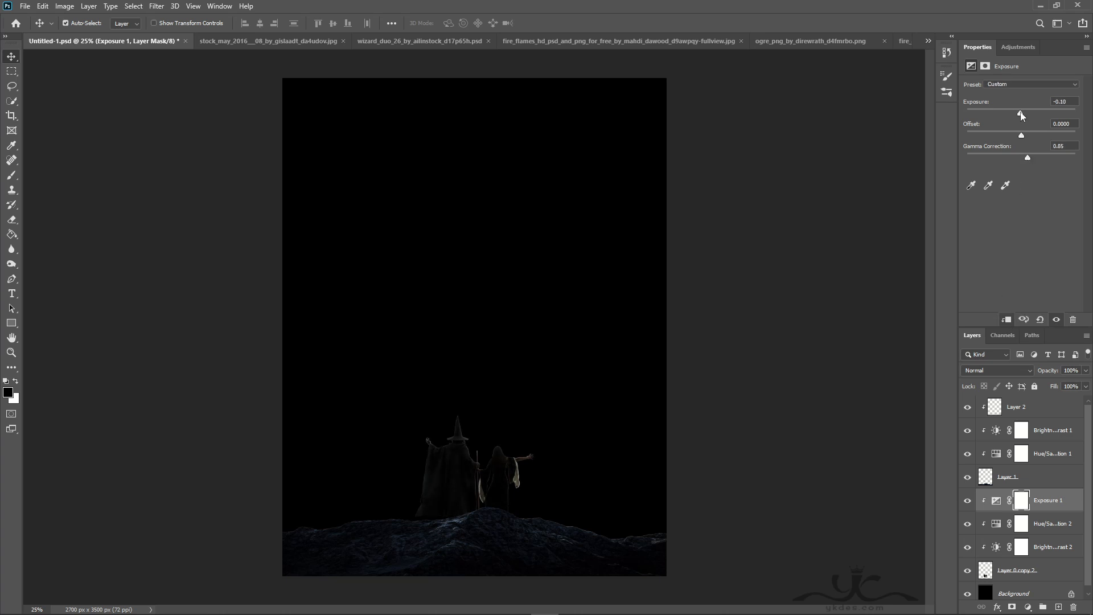
left_click_drag(1025, 112, 1034, 111)
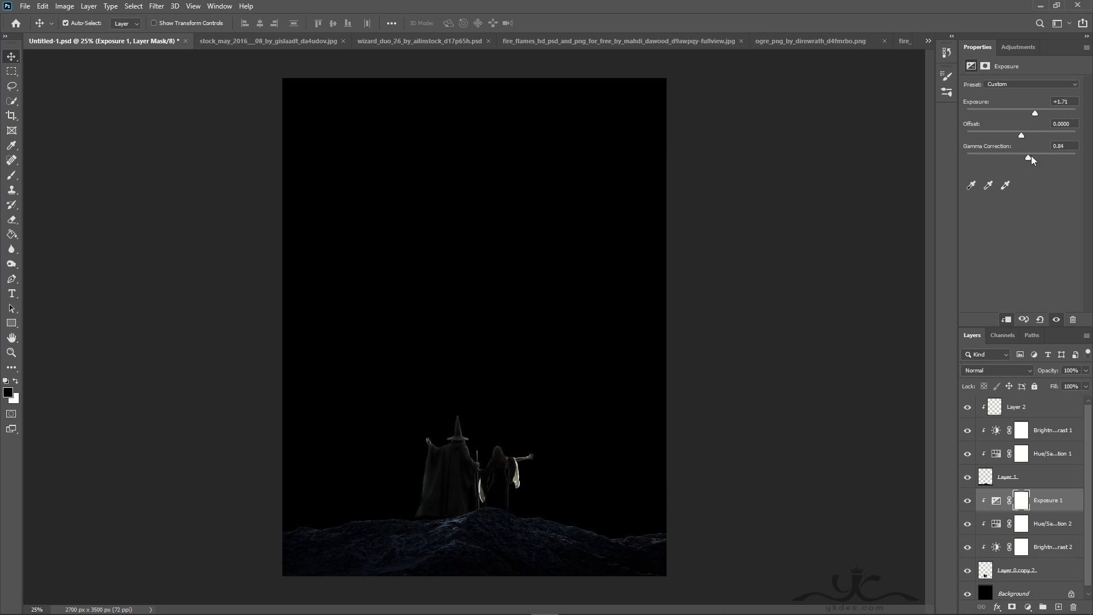
left_click_drag(1029, 158, 1038, 158)
left_click_drag(1038, 114, 1041, 113)
Step: Add a new empty layer directly above the Background layer
scroll(1047, 544, "down", 1)
left_click(1041, 597)
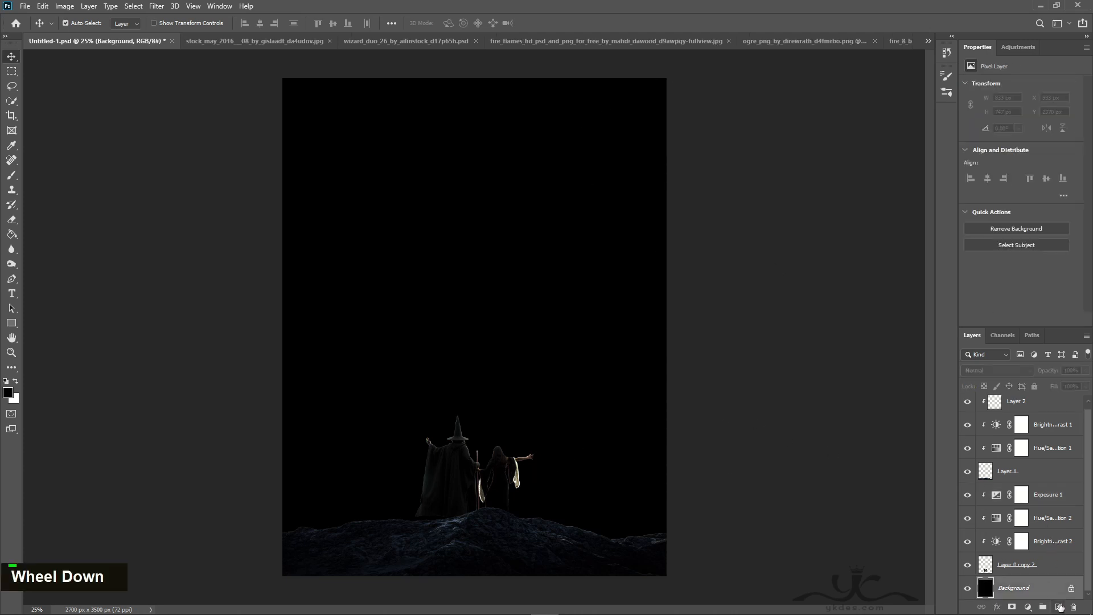
left_click(1059, 607)
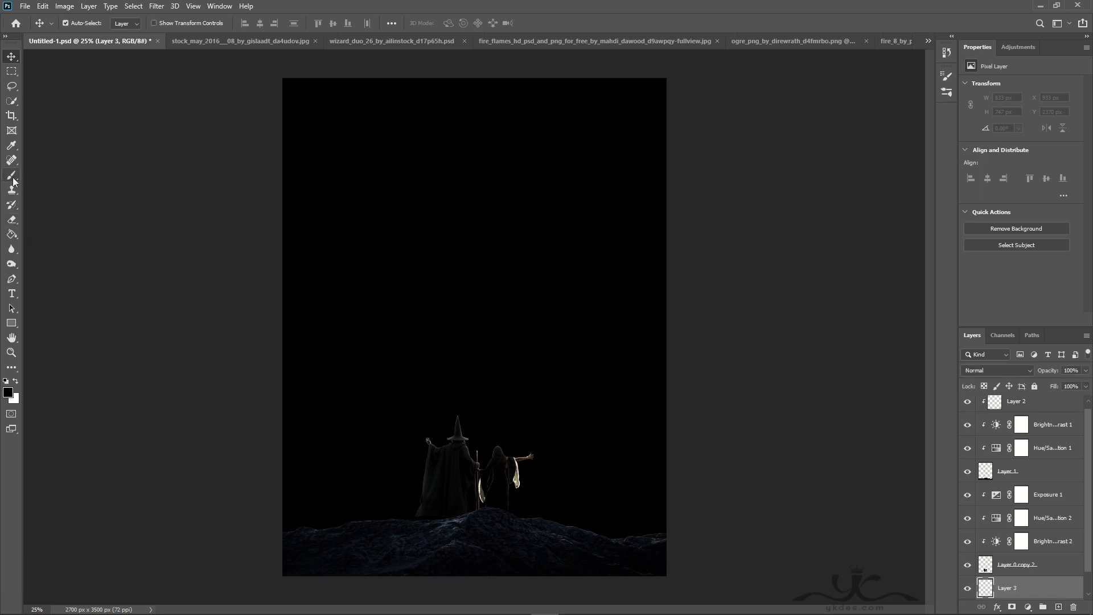
Step: Choose the Brush tool and set the foreground colour to orange ff7e28
left_click(13, 177)
left_click(8, 392)
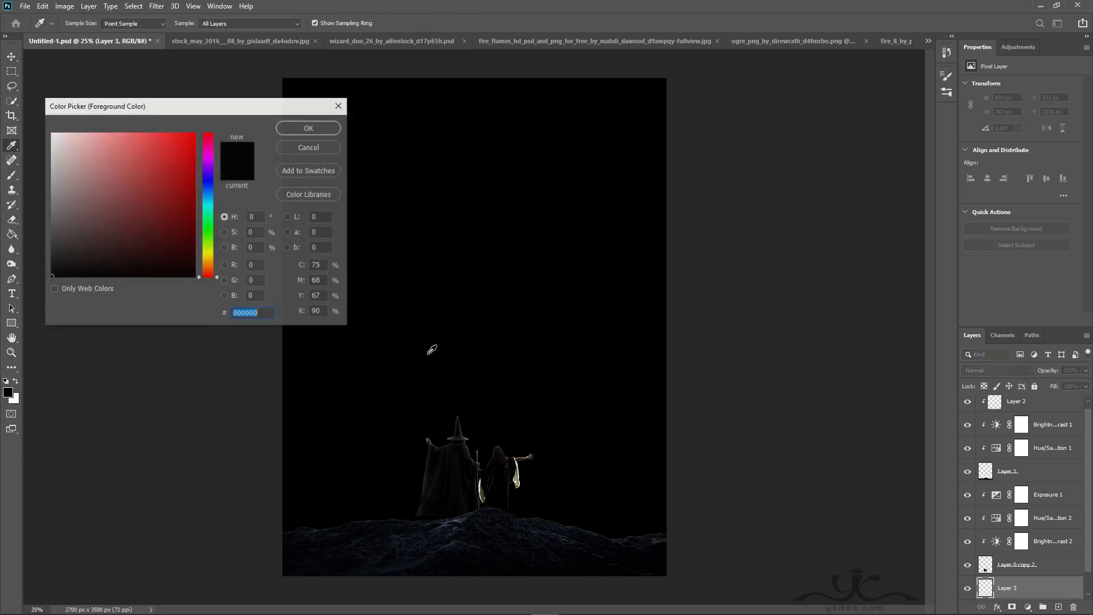
left_click_drag(179, 170, 173, 119)
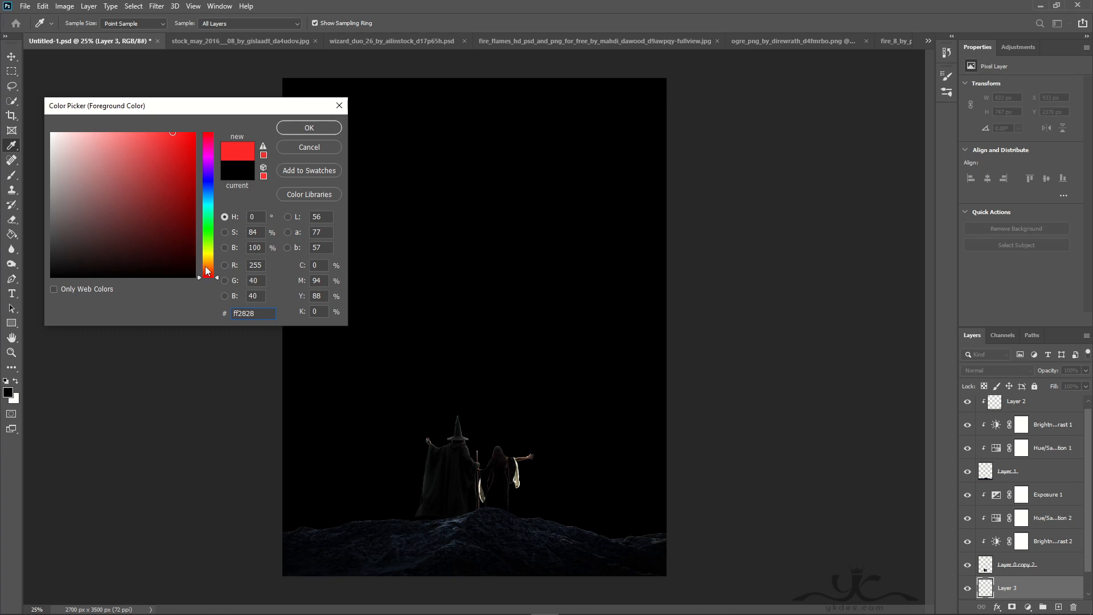
left_click_drag(208, 271, 207, 268)
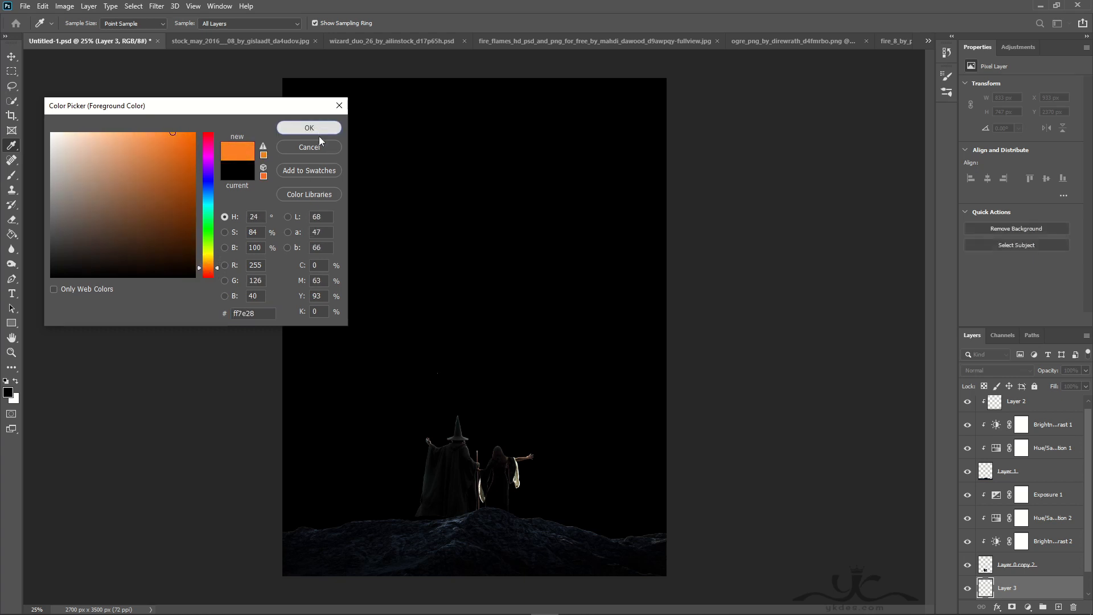
left_click(318, 131)
Step: Enlarge the brush to 4400 px and paint one soft orange glow centred below the canvas, behind the hill
key("bracketright")
key("bracketright")
key("bracketright")
key("bracketright")
key("bracketright")
key("bracketright")
key("bracketright")
key("bracketright")
key("bracketright")
key("bracketright")
key("bracketright")
key("bracketright")
key("bracketright")
key("bracketright")
key("bracketright")
key("bracketright")
key("bracketright")
key("bracketright")
key("bracketright")
key("bracketright")
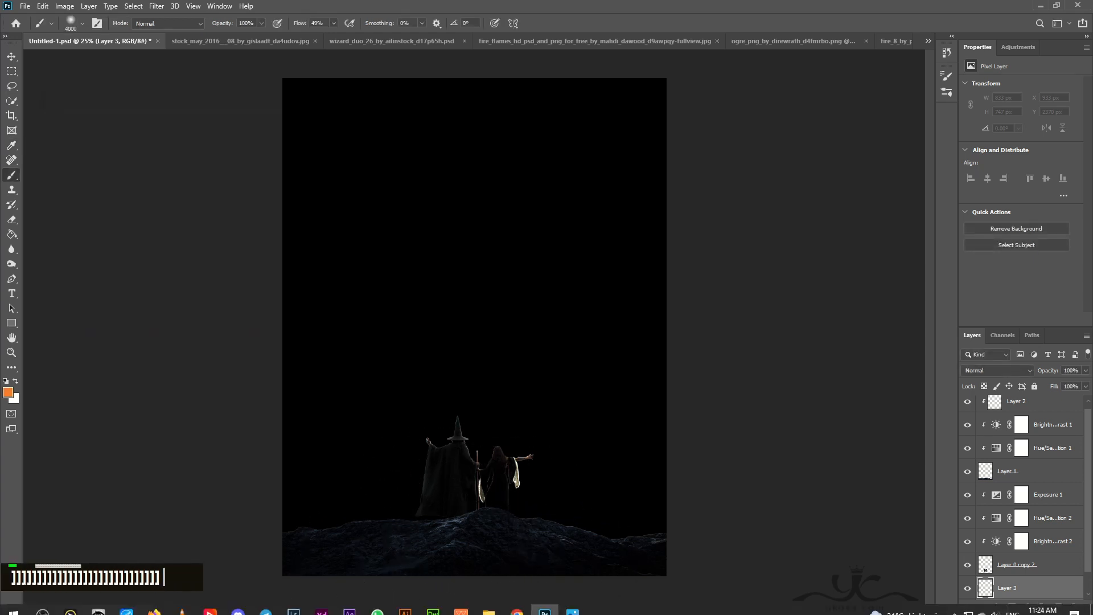
key("bracketright")
key("bracketright")
key("bracketright")
key("bracketright")
scroll(507, 469, "down", 1, "alt")
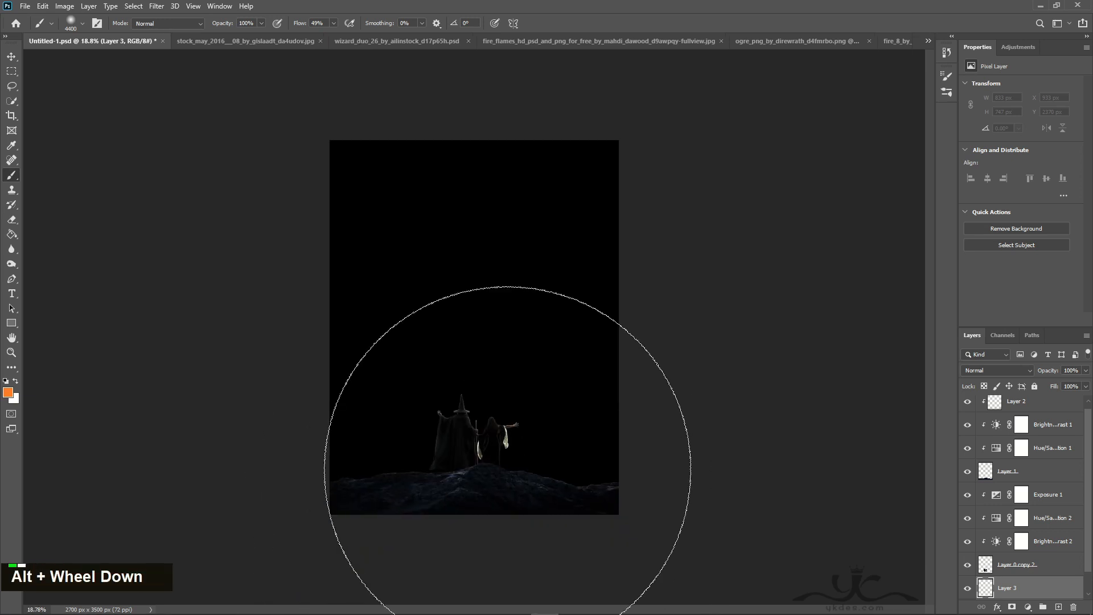
scroll(484, 501, "down", 1, "alt")
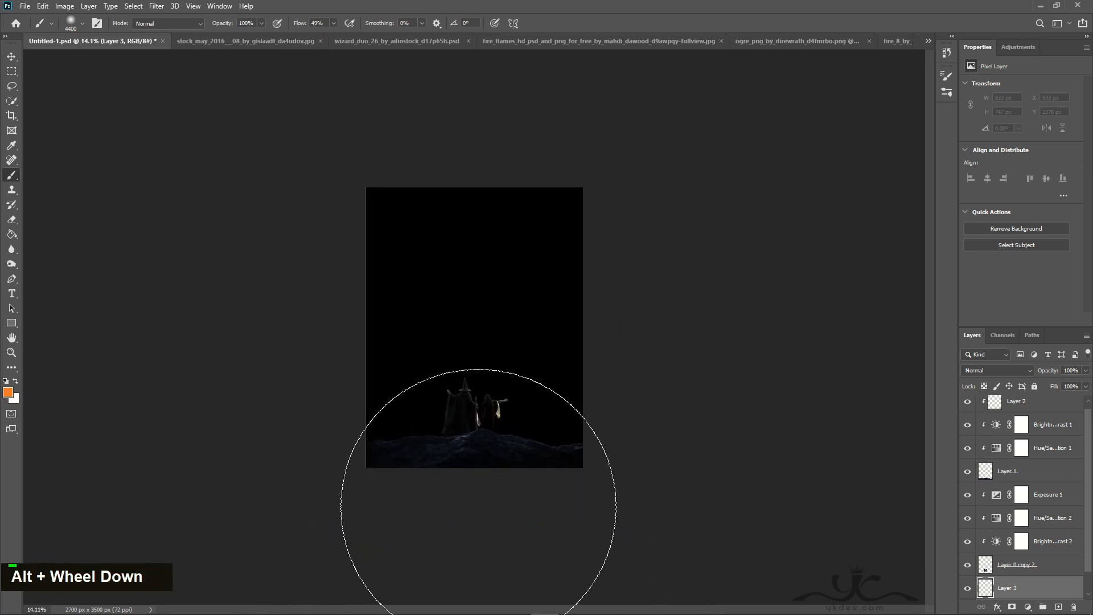
left_click(479, 549)
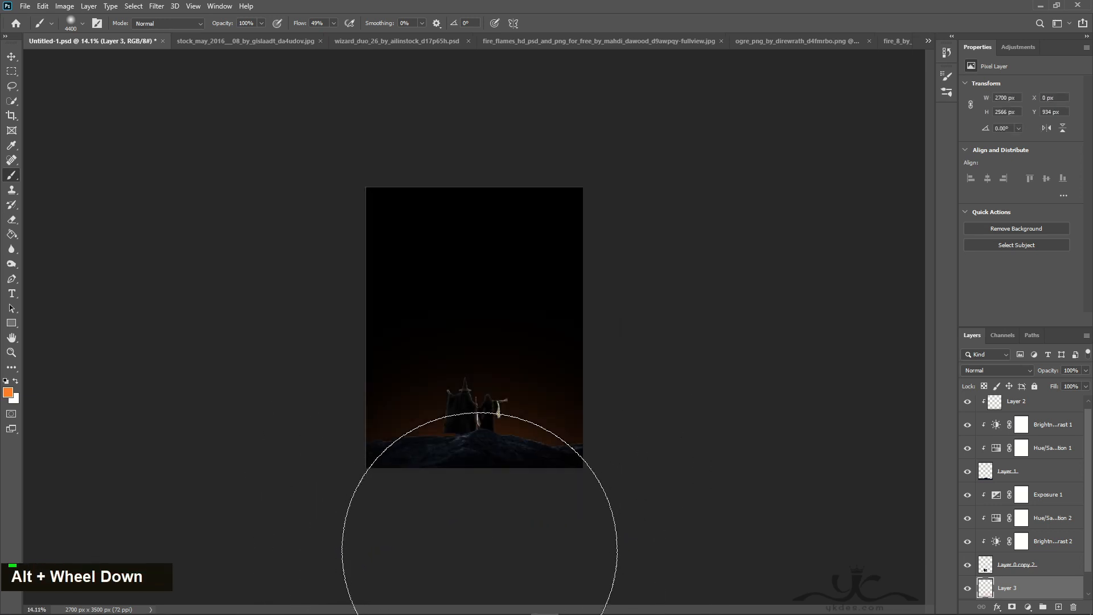
Step: Raise the brush flow to 100% and intensify the orange glow behind the couple with a 2400 px brush, then reduce it to 1800 px
left_click(333, 23)
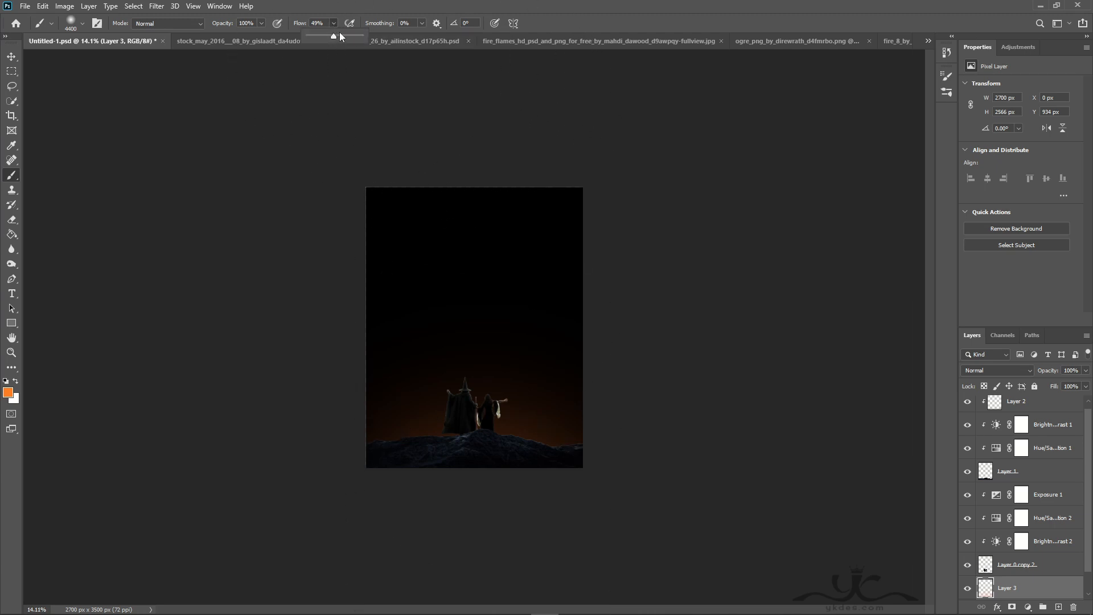
left_click_drag(334, 36, 383, 38)
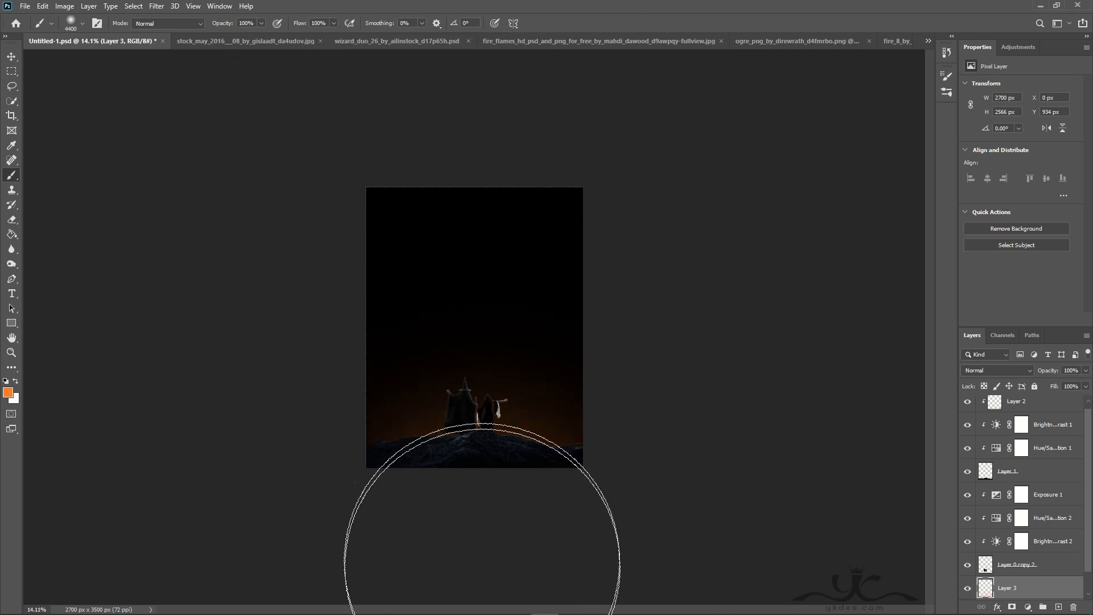
key("bracketleft")
key("bracketleft")
key("bracketleft")
key("bracketleft")
key("bracketleft")
key("bracketleft")
key("bracketleft")
key("bracketleft")
key("bracketleft")
key("bracketleft")
key("bracketleft")
key("bracketleft")
key("bracketleft")
key("bracketleft")
key("bracketleft")
key("bracketleft")
key("bracketleft")
key("bracketleft")
key("bracketleft")
key("bracketleft")
left_click(477, 477)
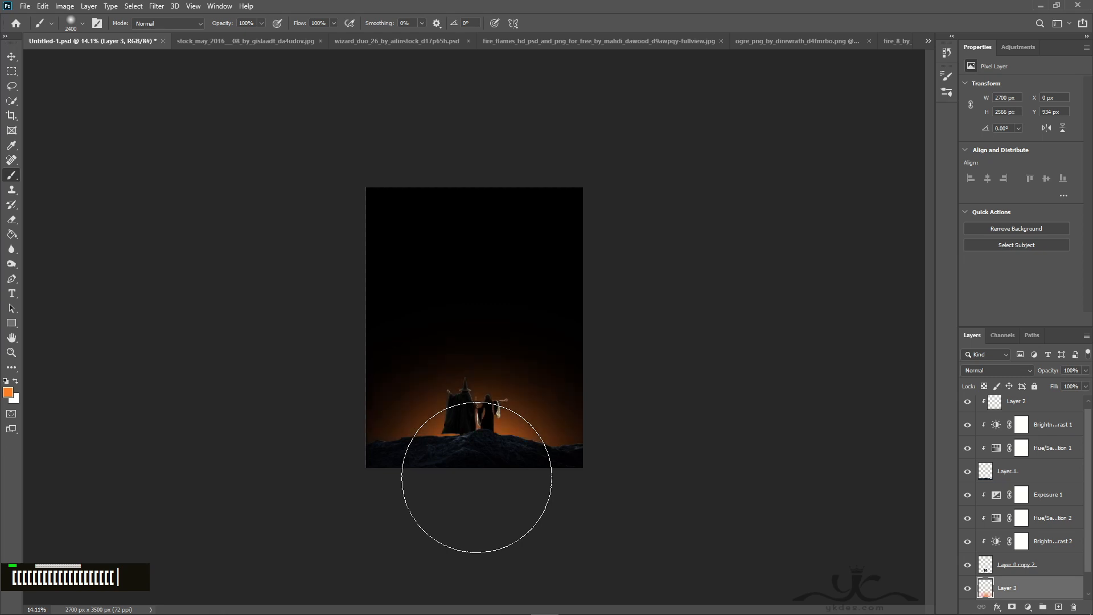
key("bracketleft")
key("bracketleft")
key("bracketleft")
key("bracketleft")
key("bracketleft")
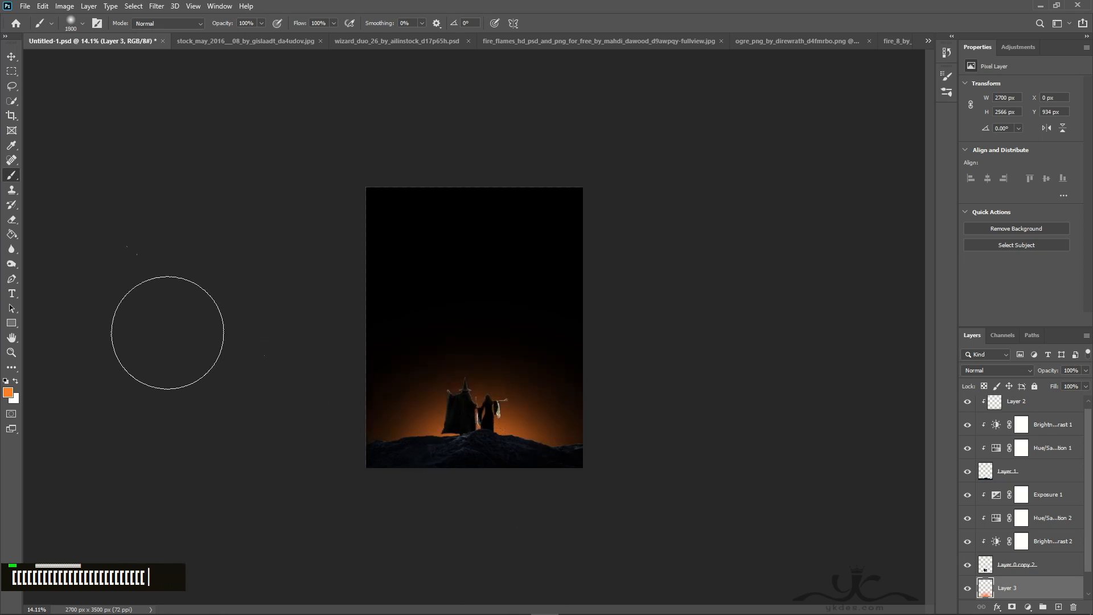
Step: Switch to the Move tool and add a new clipped layer directly above the couple's layer
left_click(11, 56)
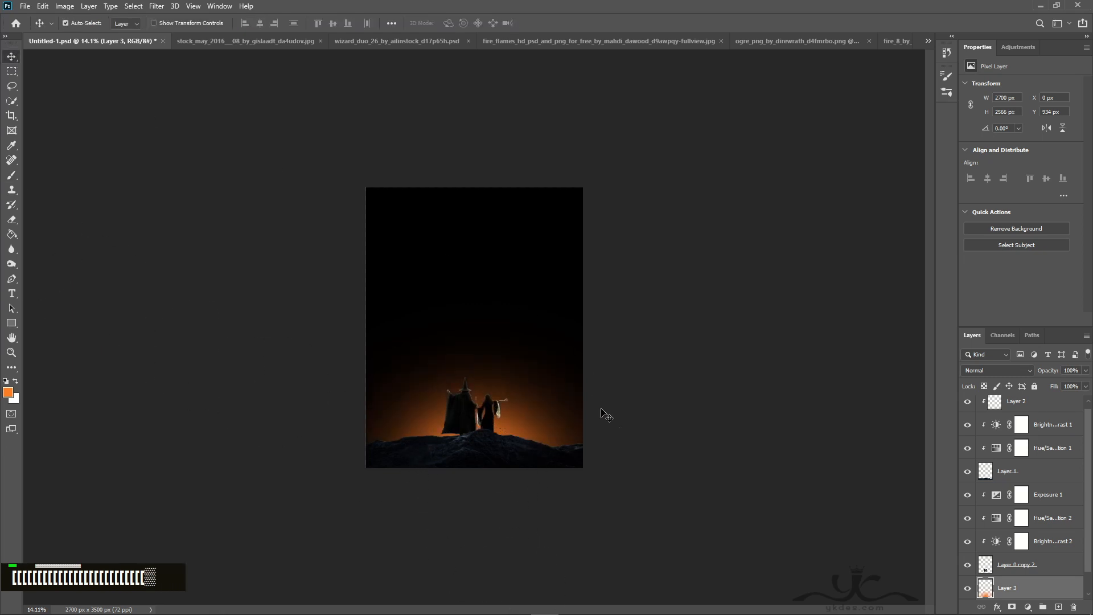
scroll(607, 422, "up", 2)
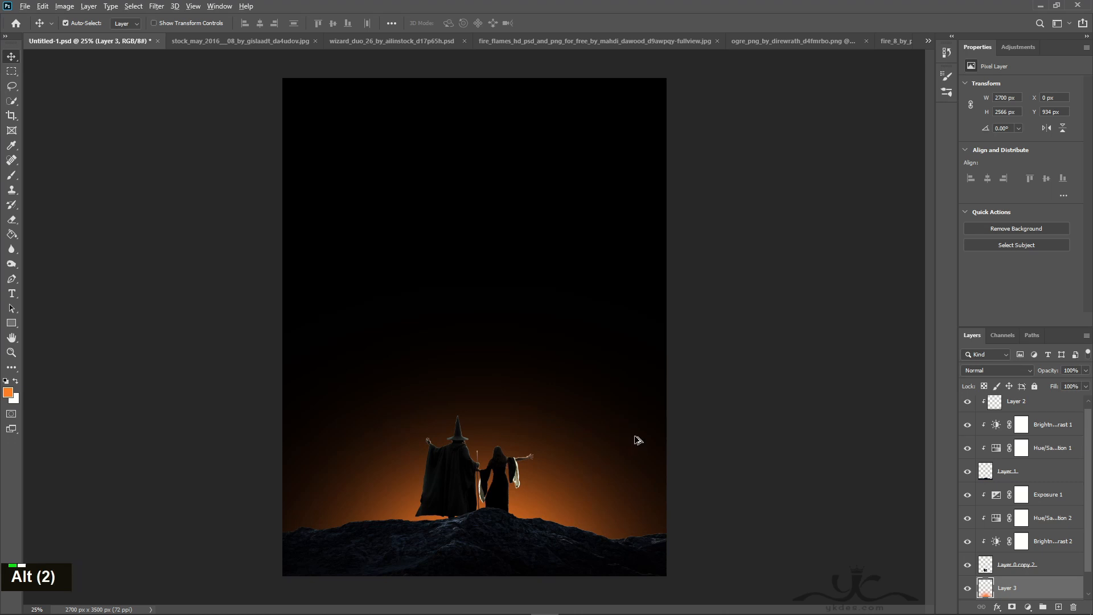
left_click(1060, 568)
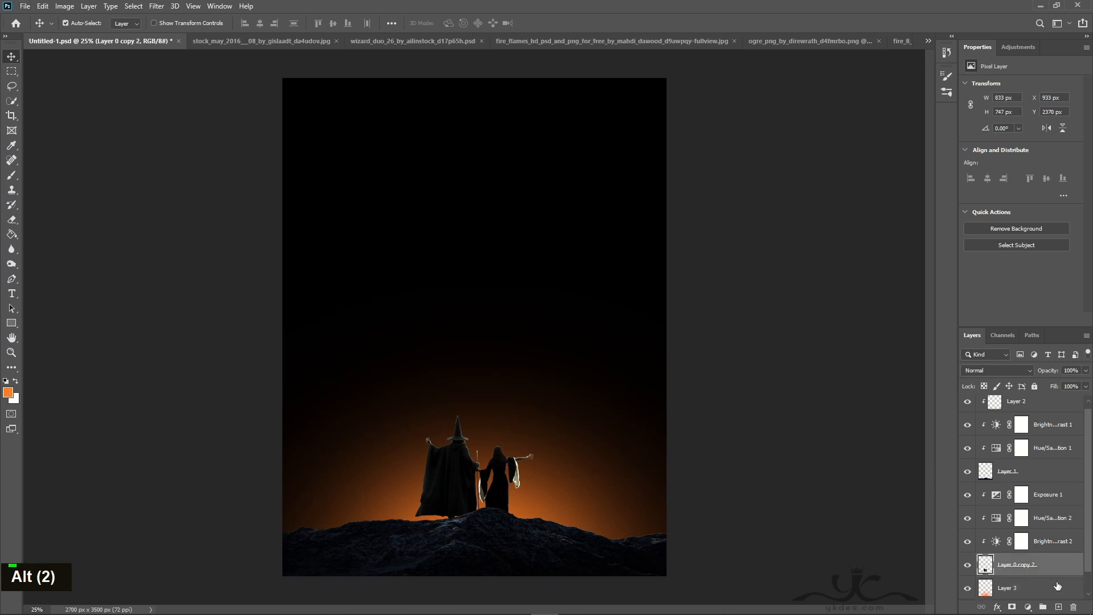
left_click(1059, 607)
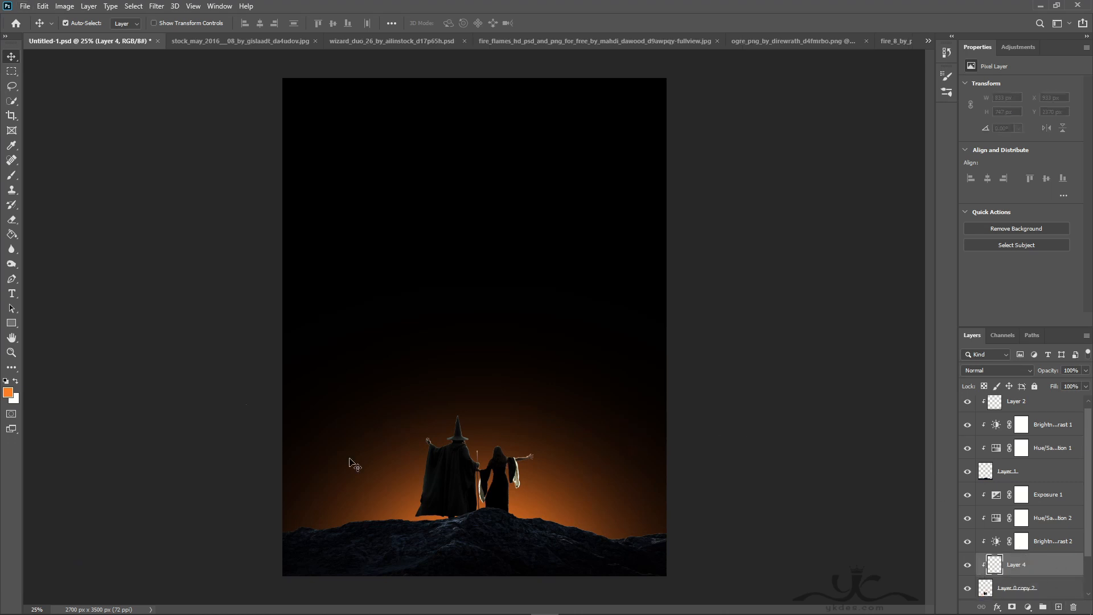
Step: Choose the Brush tool and set the foreground colour to black
left_click(11, 175)
left_click(16, 381)
left_click(8, 392)
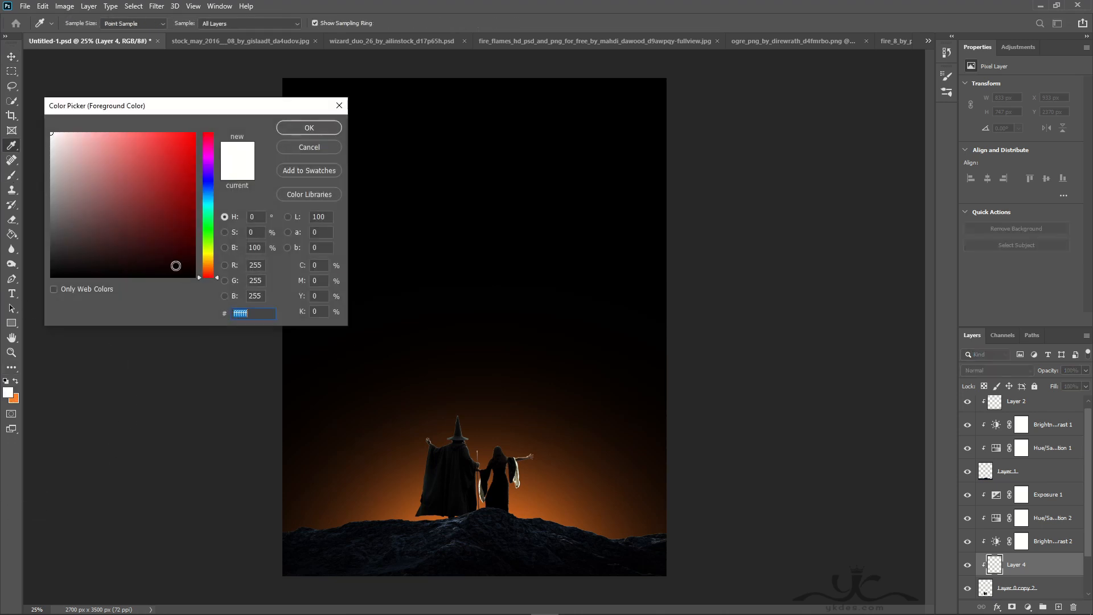
left_click(94, 276)
left_click(308, 127)
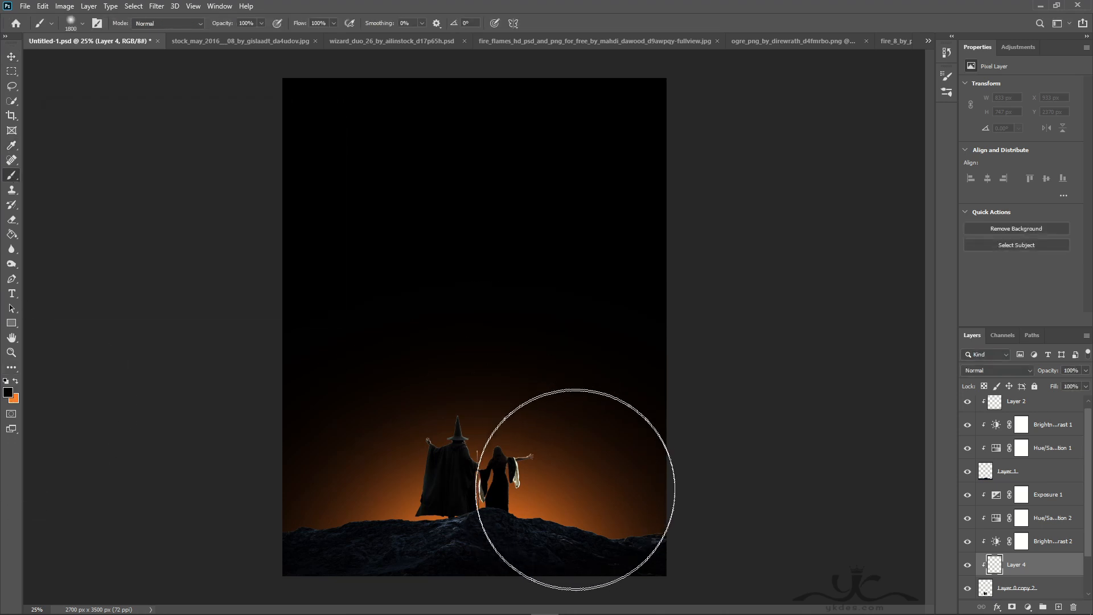
Step: Reduce the brush to 150 px and paint black over the bright inner sleeve areas of the woman's robe on the clipped layer
key("bracketleft")
key("bracketleft")
key("bracketleft")
key("bracketleft")
key("bracketleft")
key("bracketleft")
key("bracketleft")
key("bracketleft")
key("bracketleft")
key("bracketleft")
key("bracketleft")
key("bracketleft")
key("bracketleft")
key("bracketleft")
key("bracketleft")
key("bracketleft")
key("bracketleft")
key("bracketleft")
left_click_drag(483, 494, 474, 502)
left_click_drag(517, 471, 532, 509)
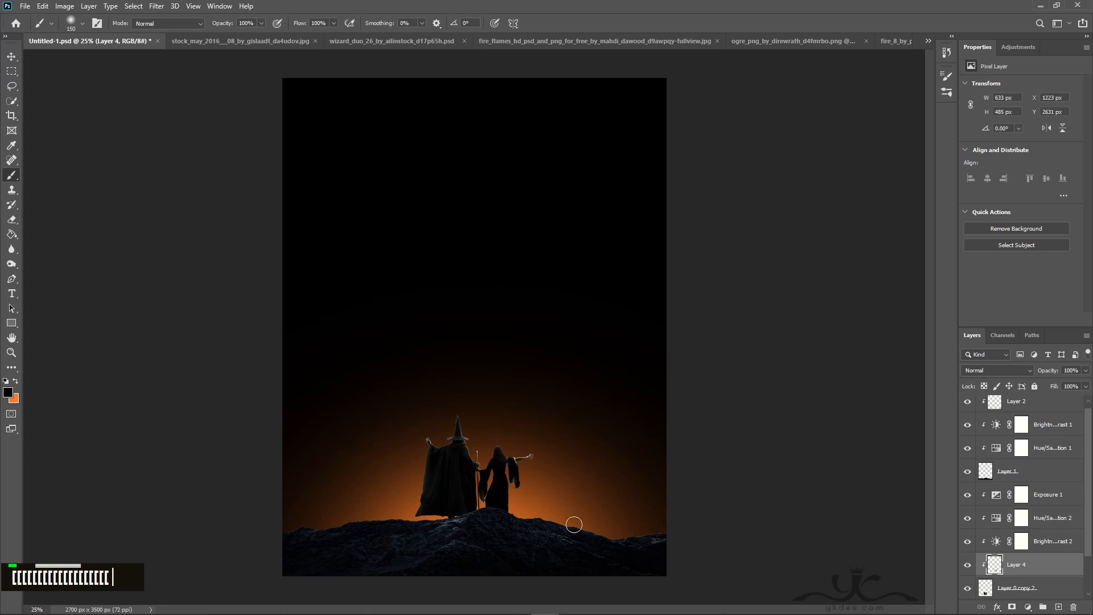
Step: Lower the black paint layer's opacity to 41% and switch to the Move tool
left_click(1086, 371)
left_click_drag(1086, 387, 1075, 389)
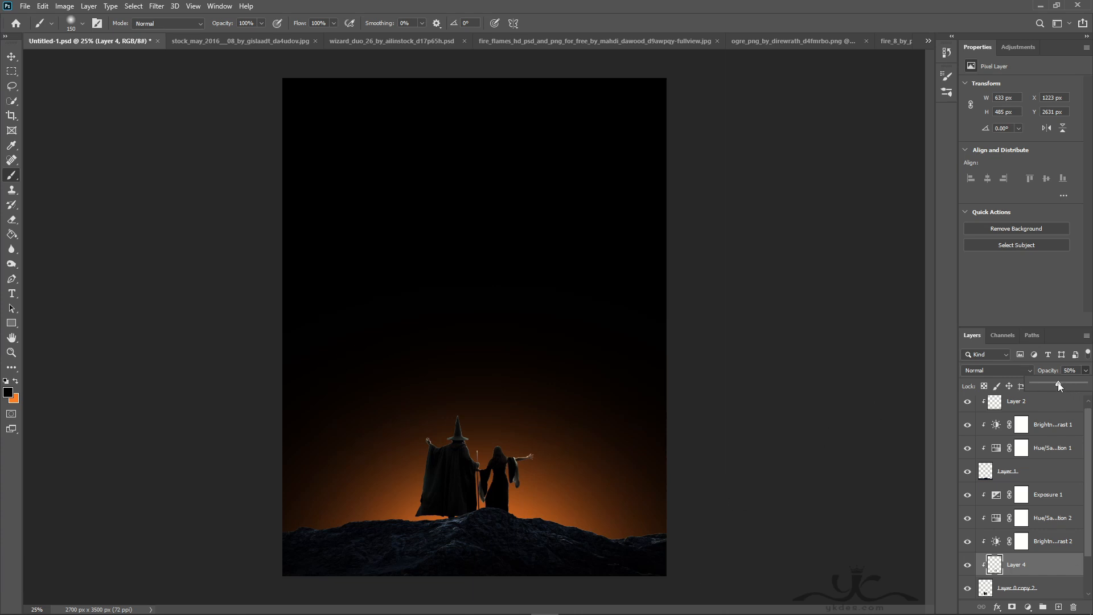
left_click_drag(1058, 386, 1057, 386)
left_click(11, 56)
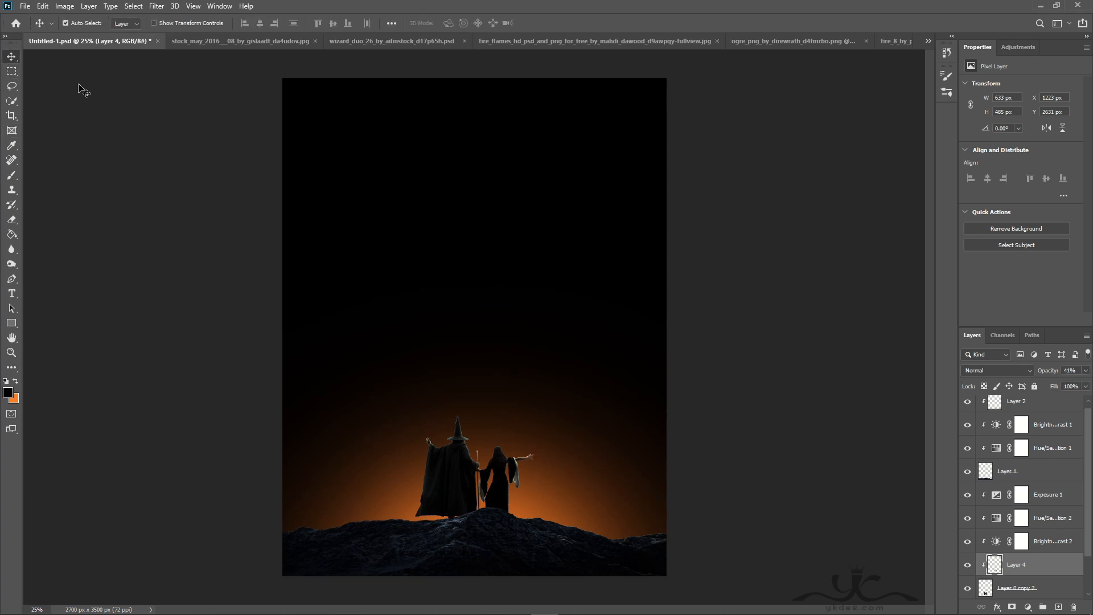
Step: Bring the torch-shaped flame group from the fire flames document into the composite, above the couple's adjustment layers
left_click(770, 41)
left_click(517, 40)
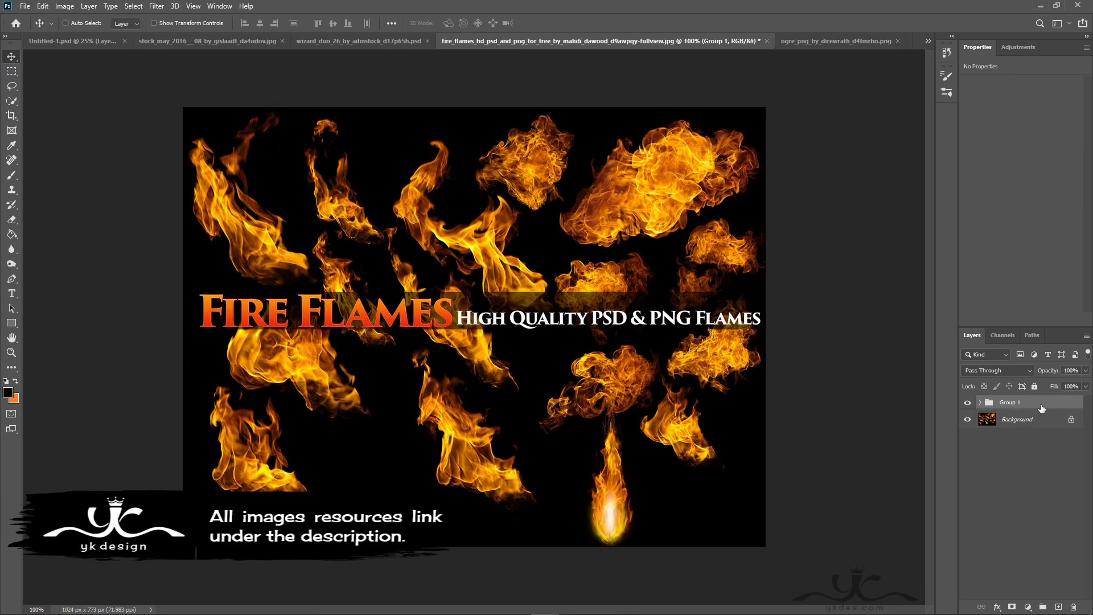
key("ctrl+t")
left_click_drag(614, 499, 469, 420)
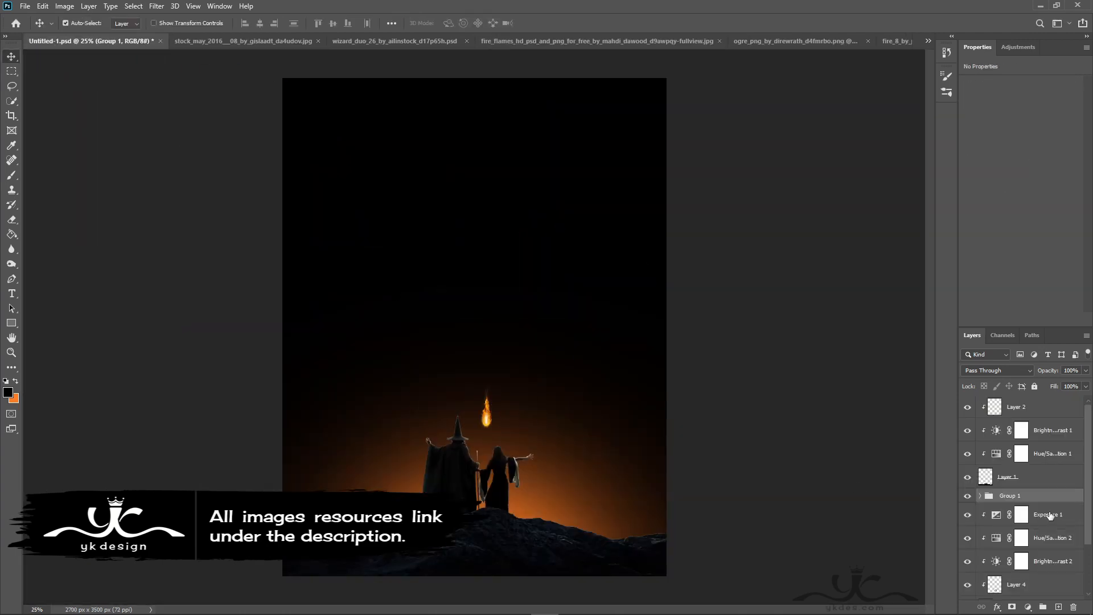
Step: Move the flame onto the tip of the wizard's staff, nudge it into alignment, and toggle its visibility to compare
key("ctrl+t")
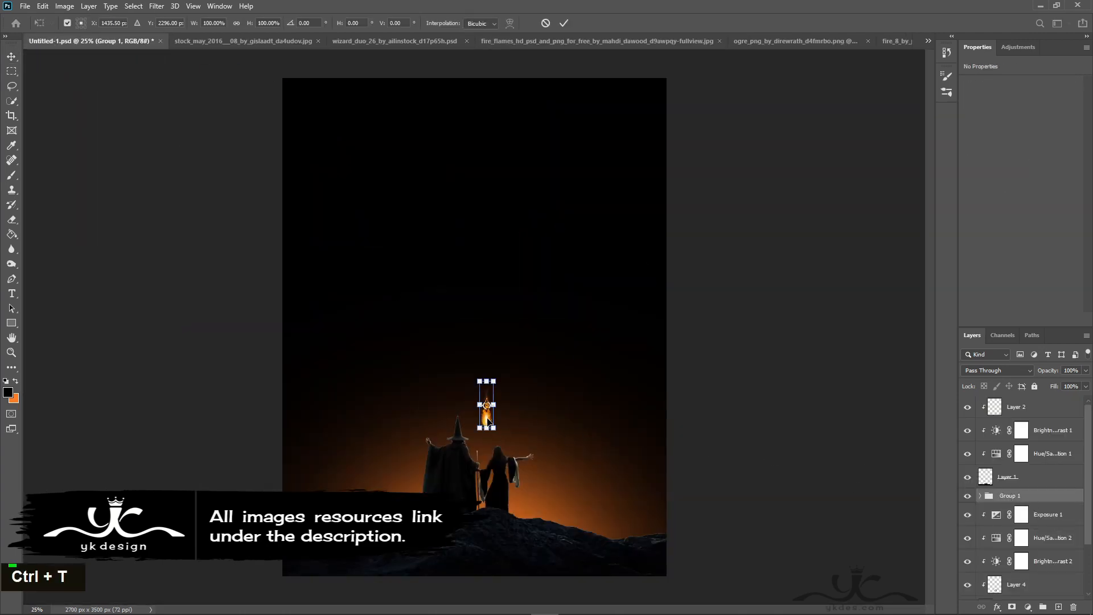
left_click_drag(487, 420, 483, 444)
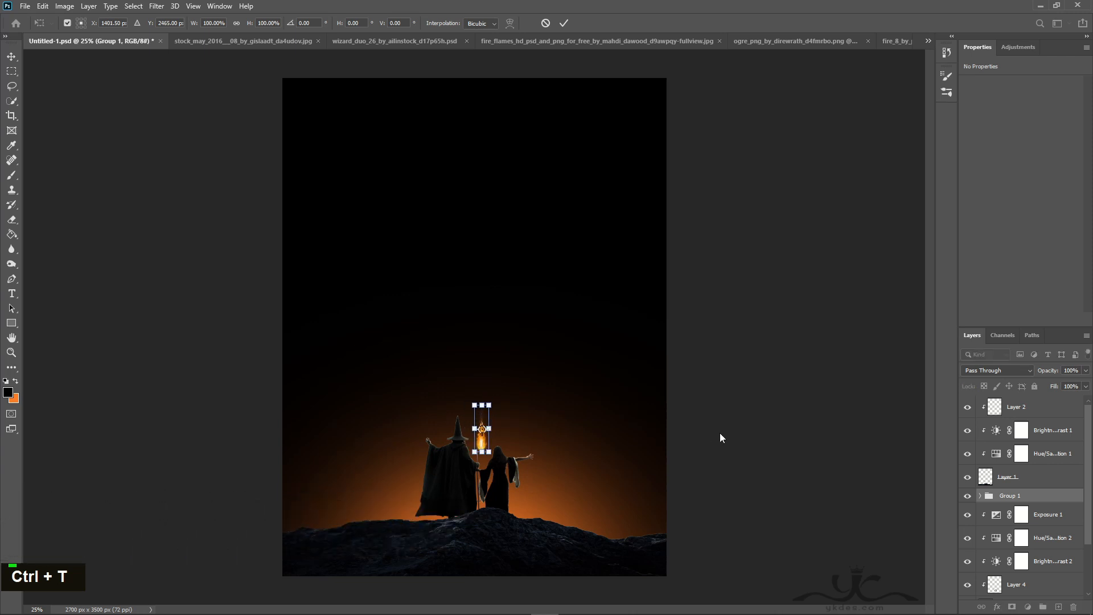
key("Left")
key("Return")
key("Left")
key("Left")
key("Left")
key("Left")
key("Down")
key("Down")
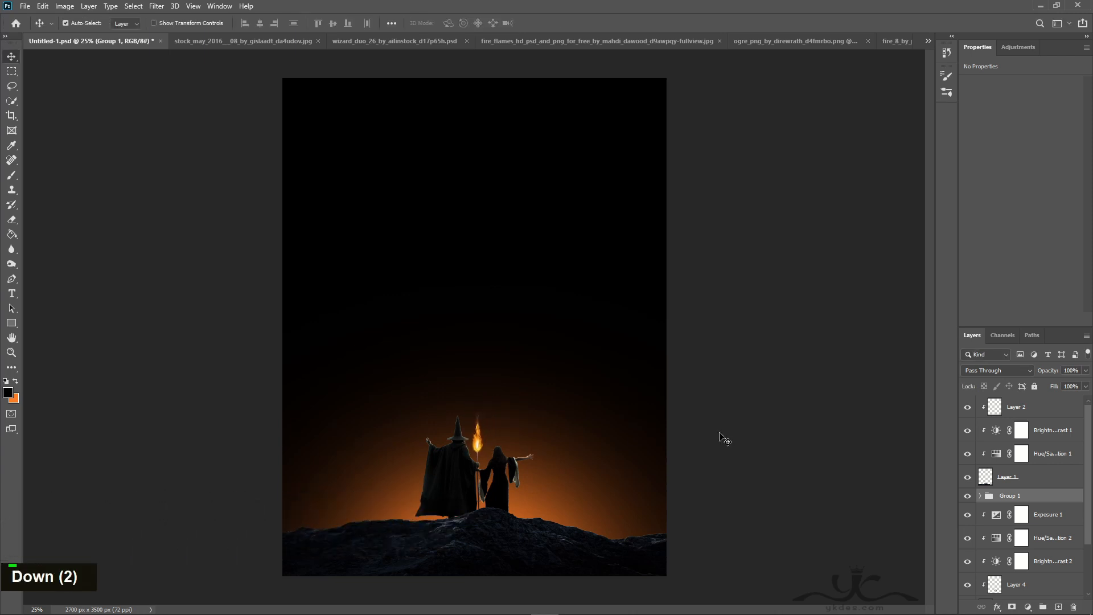
key("Down")
key("Left")
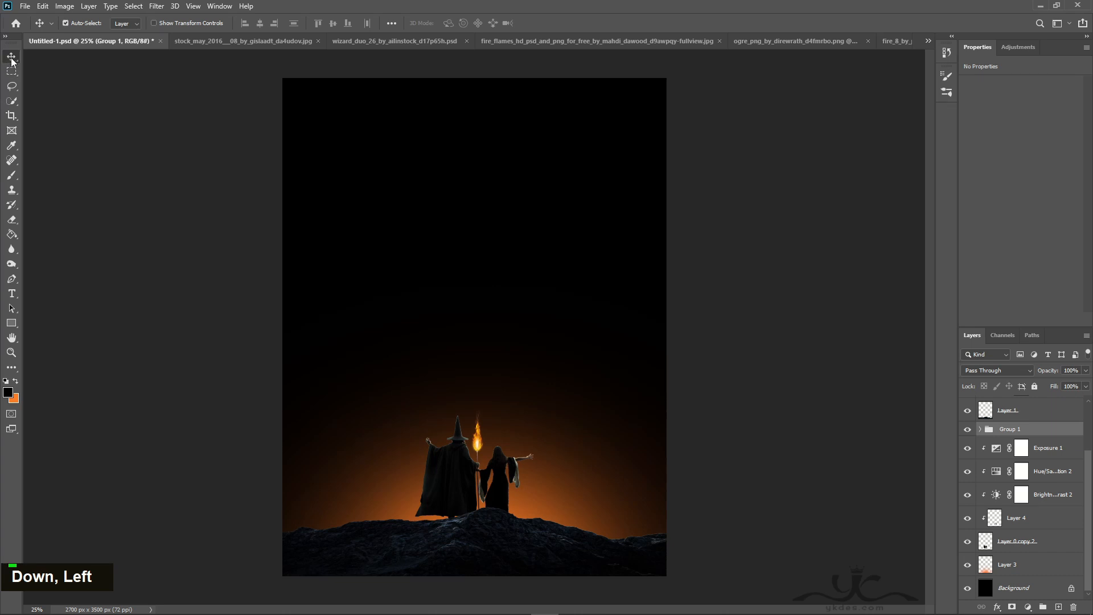
double_click(966, 431)
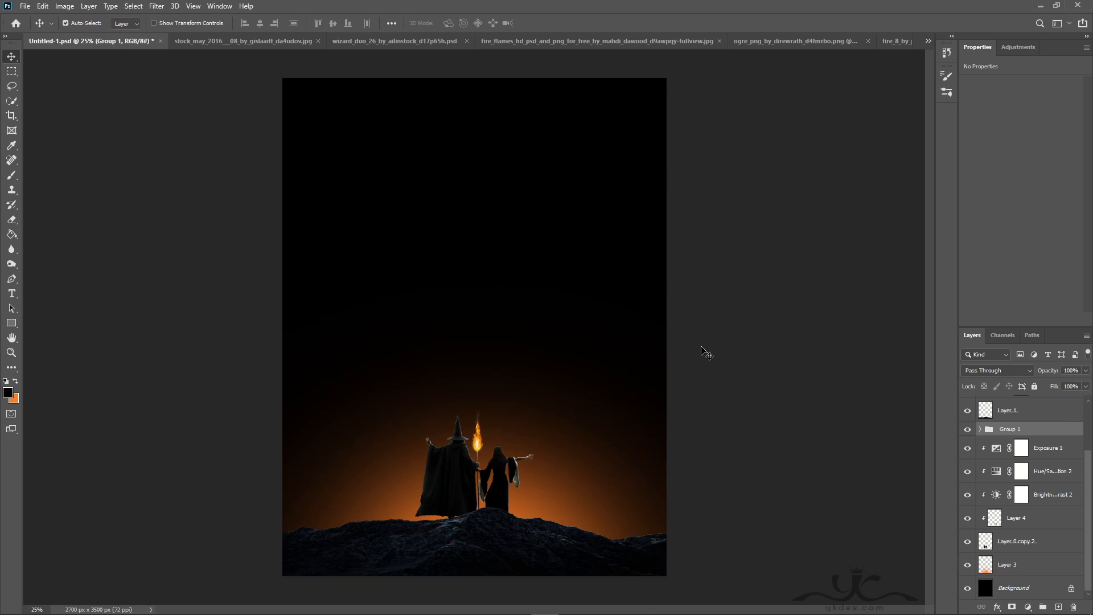
Step: Reduce the opacity of the orange glow layer, Layer 3, to 52%
left_click(1054, 564)
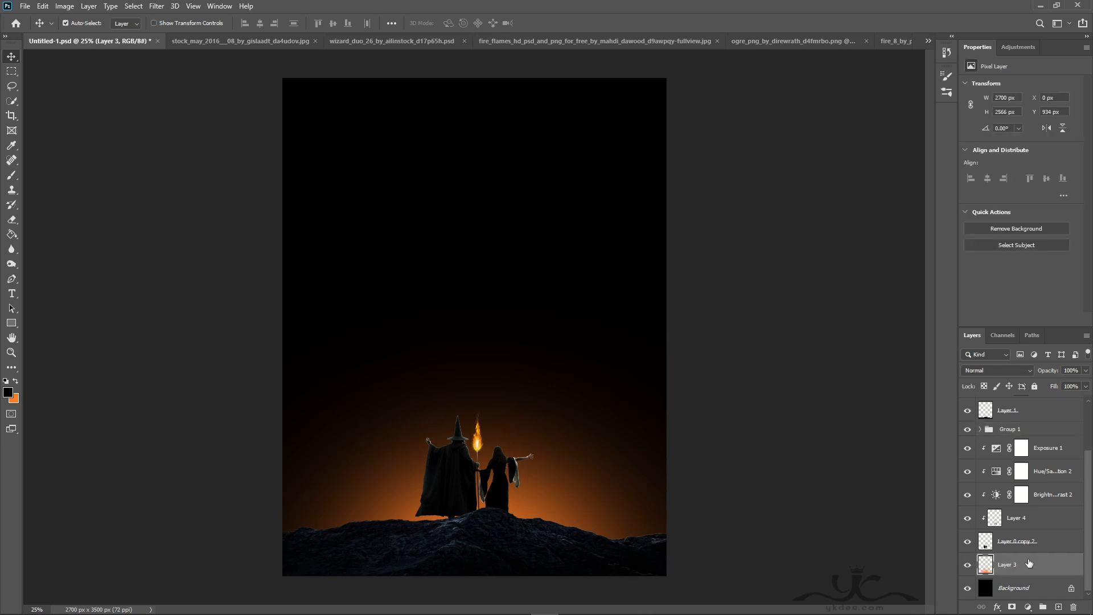
left_click(1084, 386)
left_click_drag(1069, 388, 1058, 390)
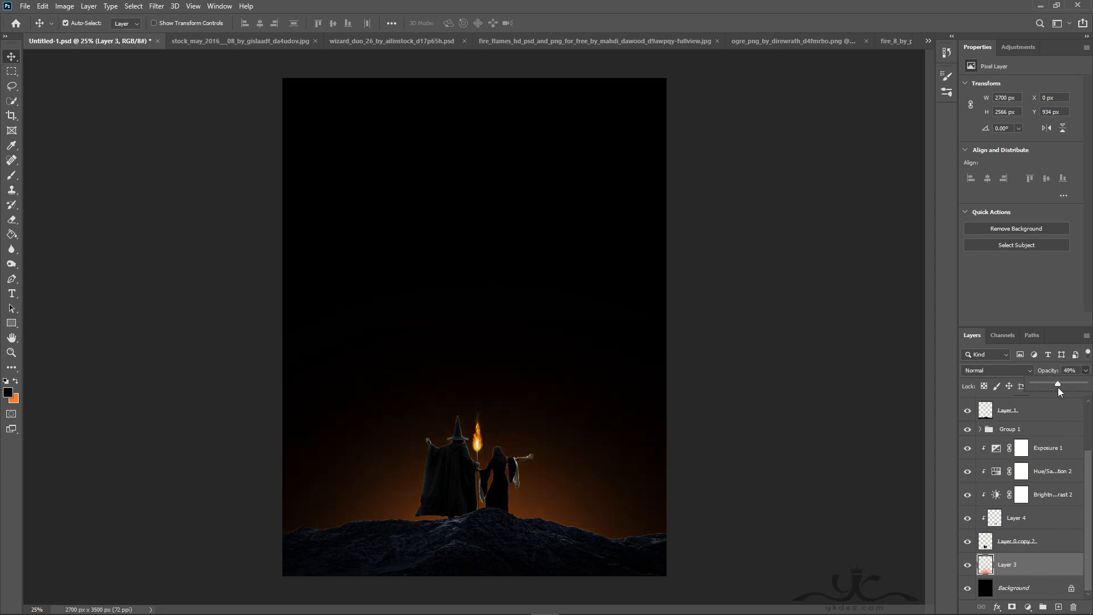
Step: Add a new layer above the orange glow and set the foreground colour to red ff0000
left_click(1058, 606)
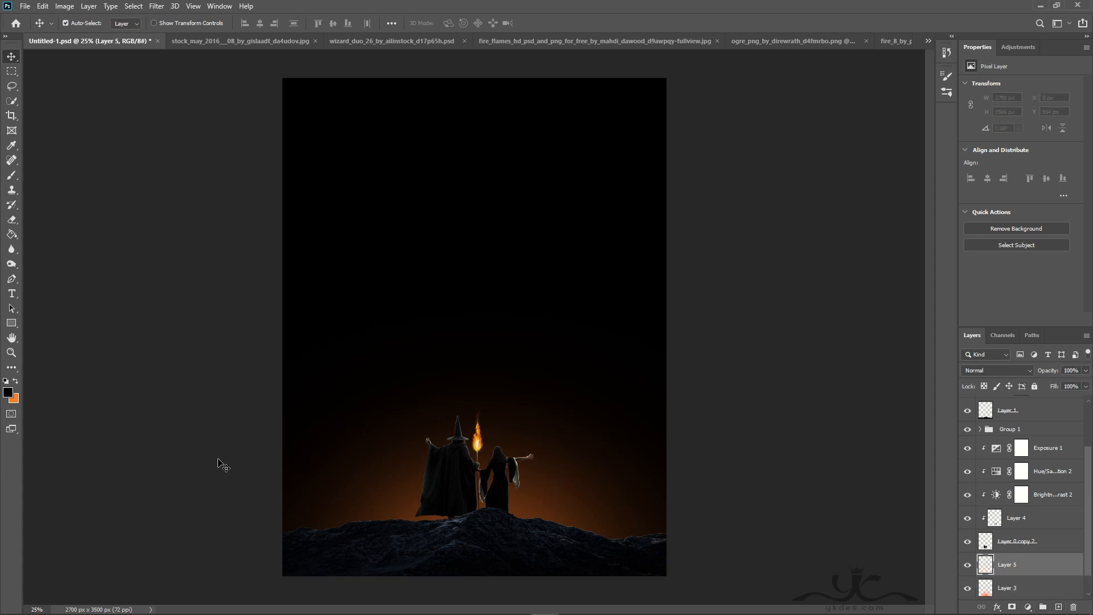
left_click(8, 392)
type("ff0000")
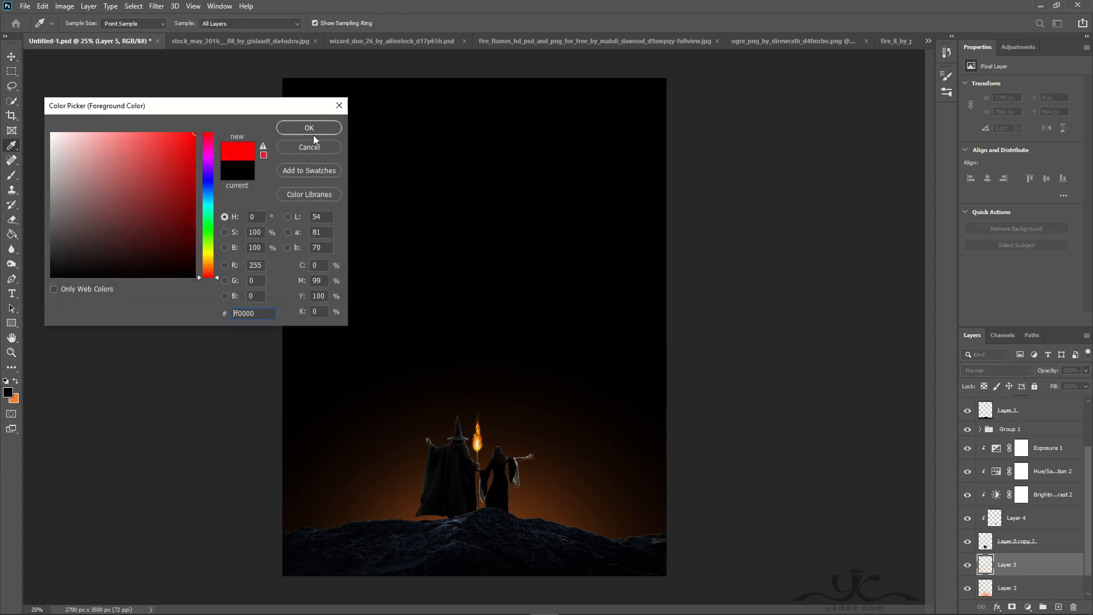
left_click(311, 127)
Step: Enlarge the brush to 2400 px and paint one soft red glow centred on the canvas's lower edge, behind the hill
left_click(11, 175)
key("bracketright")
key("bracketright")
key("bracketright")
key("bracketright")
key("bracketright")
key("bracketright")
key("bracketright")
key("bracketright")
key("bracketright")
key("bracketright")
key("bracketright")
key("bracketright")
key("bracketright")
key("bracketright")
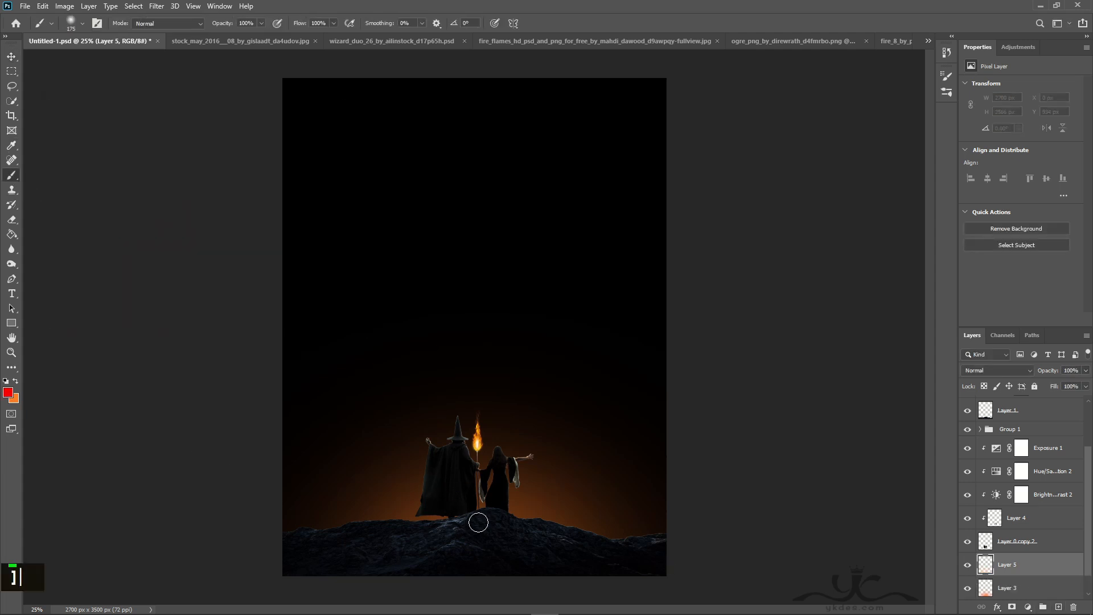
key("bracketright")
key("bracketright")
key("bracketright")
key("bracketright")
key("bracketright")
key("bracketright")
key("bracketright")
key("bracketright")
key("bracketright")
key("bracketright")
key("bracketright")
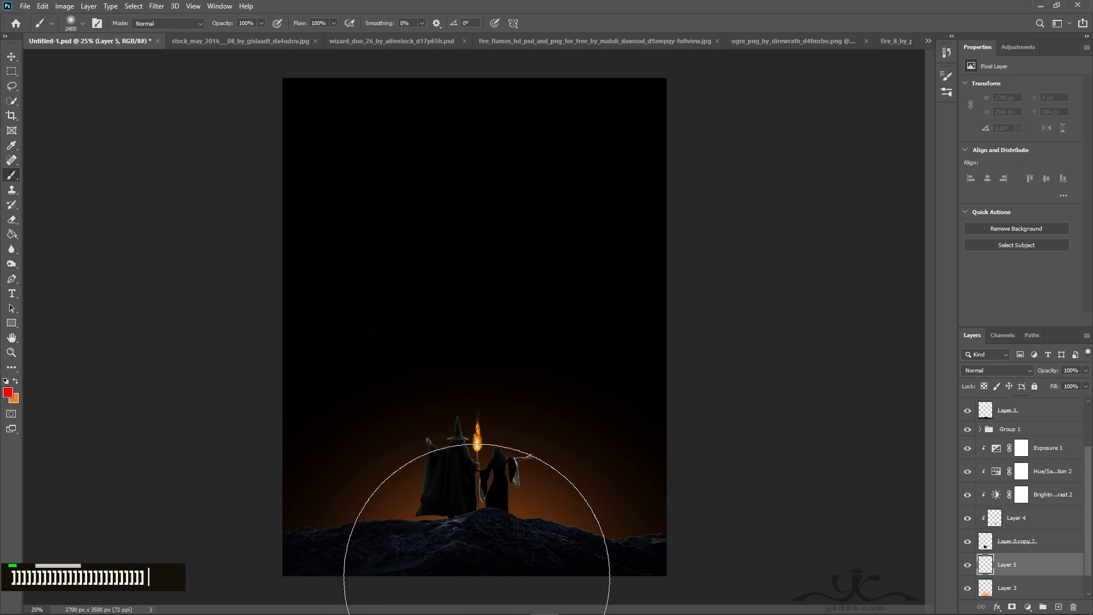
left_click(477, 576)
Step: Set the red glow layer's blend mode to Screen and lower its opacity to about 47%
left_click(1002, 370)
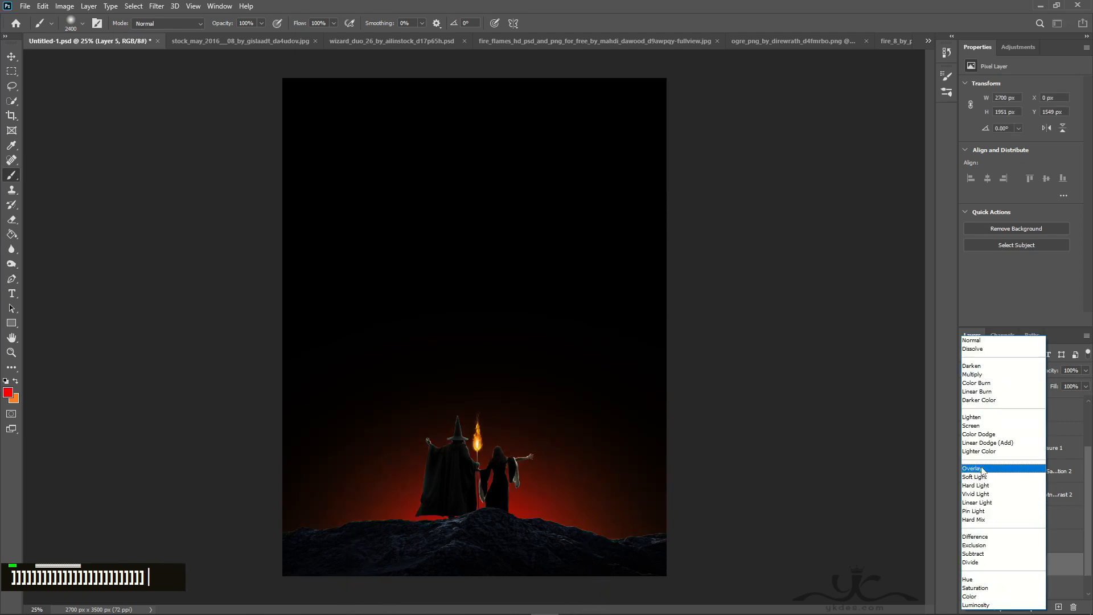
left_click(972, 425)
left_click(1085, 371)
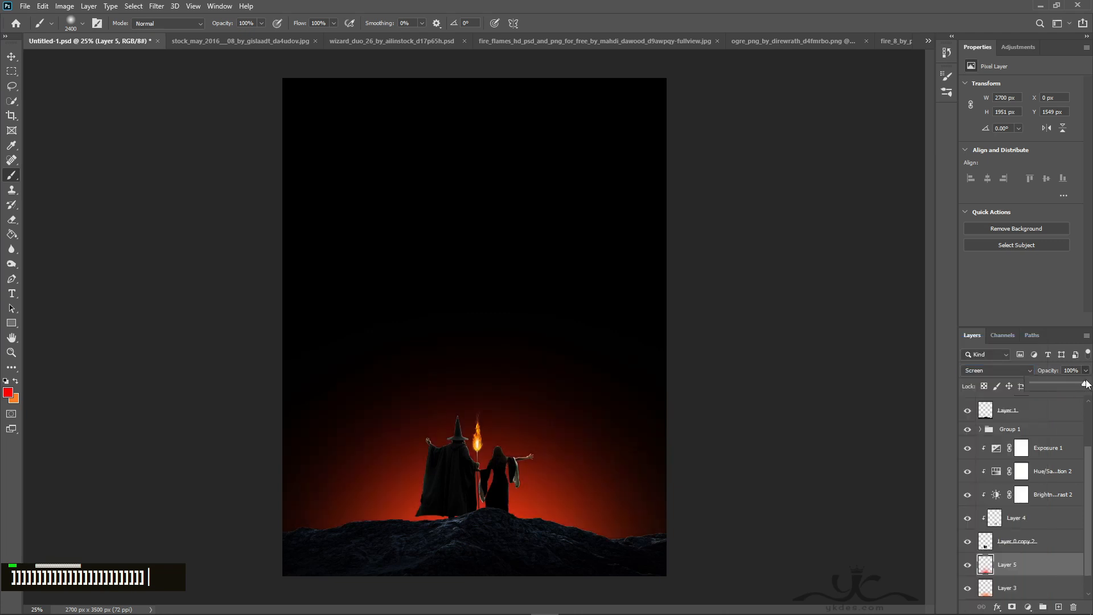
left_click_drag(1065, 387, 1062, 387)
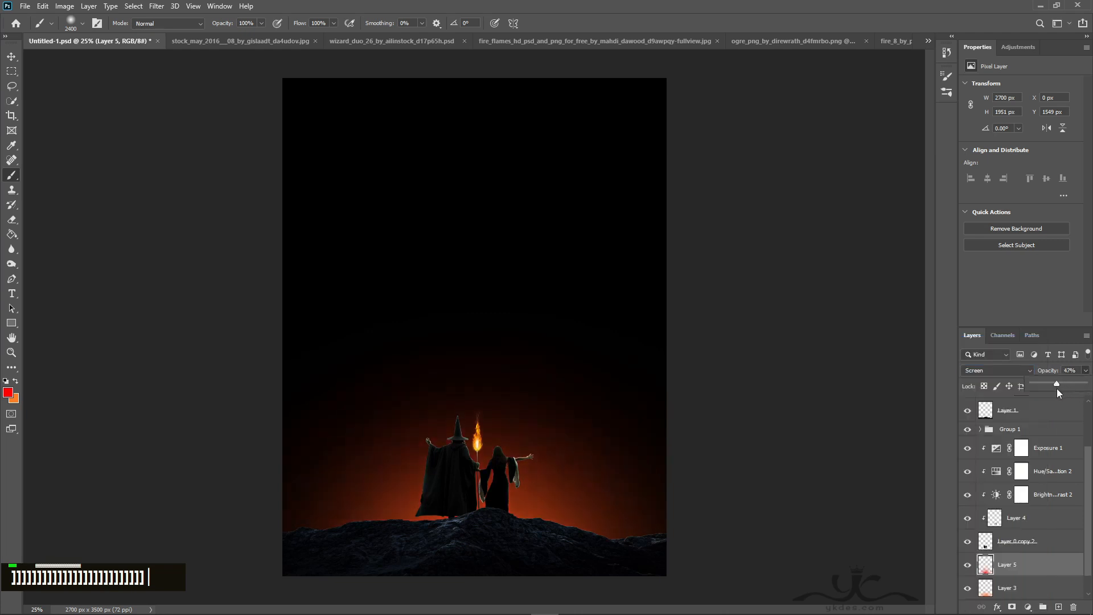
Step: Move the orange glow layer above the red glow layer and raise its opacity to about 71%
scroll(1047, 558, "down", 1)
left_click(1045, 566)
left_click_drag(1046, 566, 1048, 537)
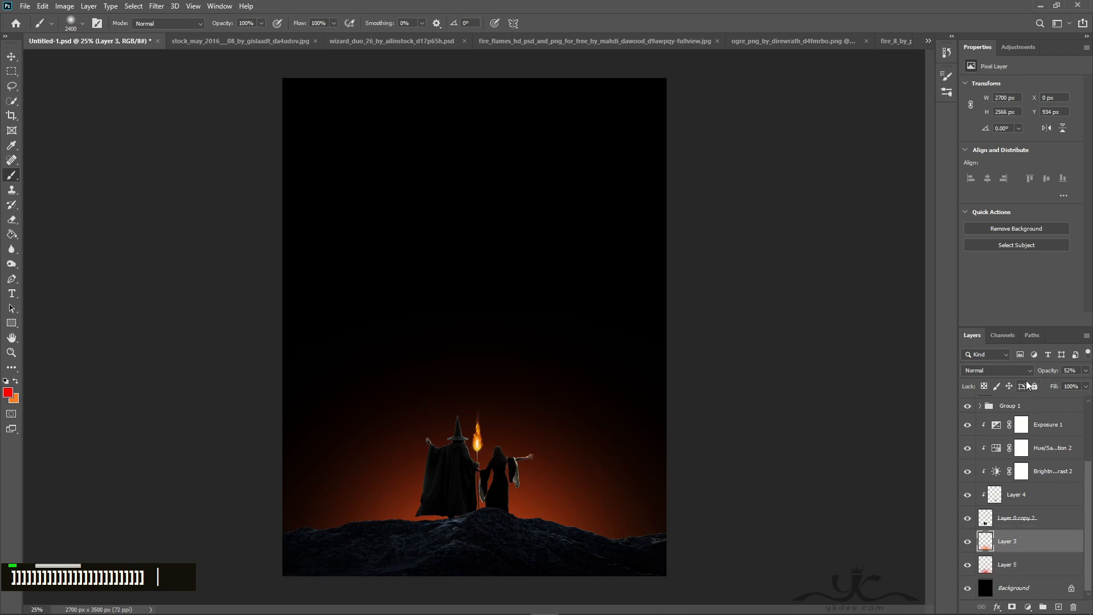
left_click(1086, 370)
left_click_drag(1060, 387, 1075, 386)
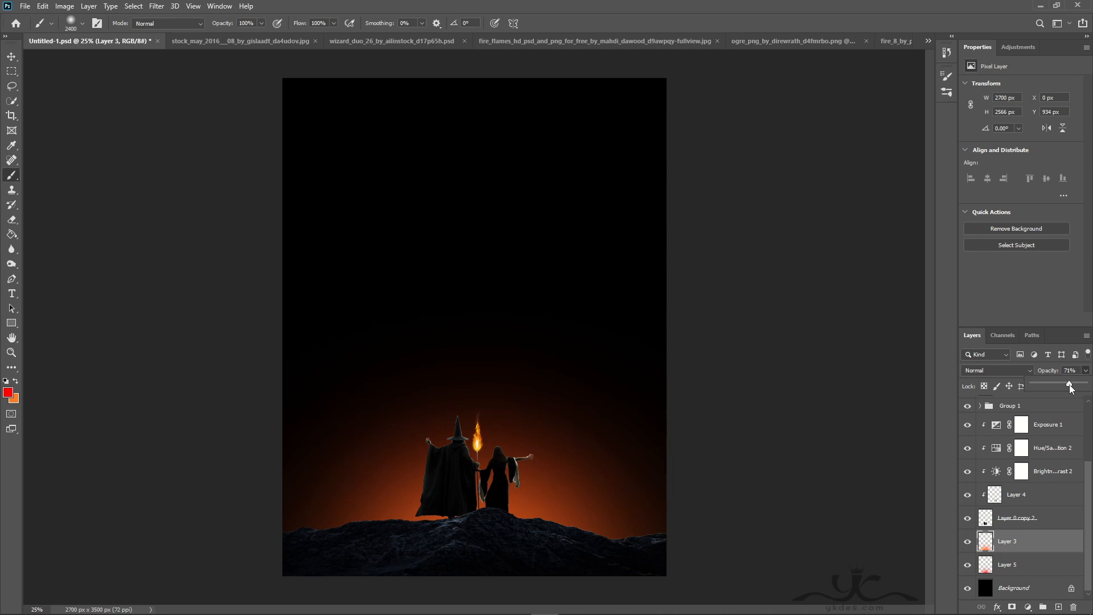
Step: Add a new layer above the orange glow and set the foreground colour to yellow-orange, about ffb628
left_click(1057, 608)
left_click(15, 381)
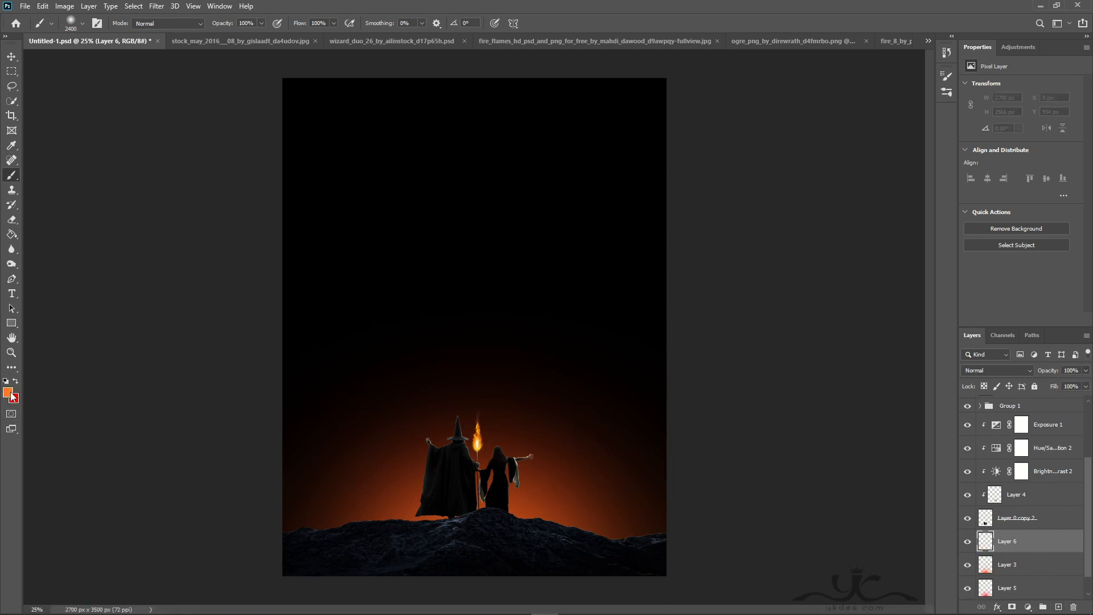
double_click(9, 393)
left_click_drag(206, 272, 207, 263)
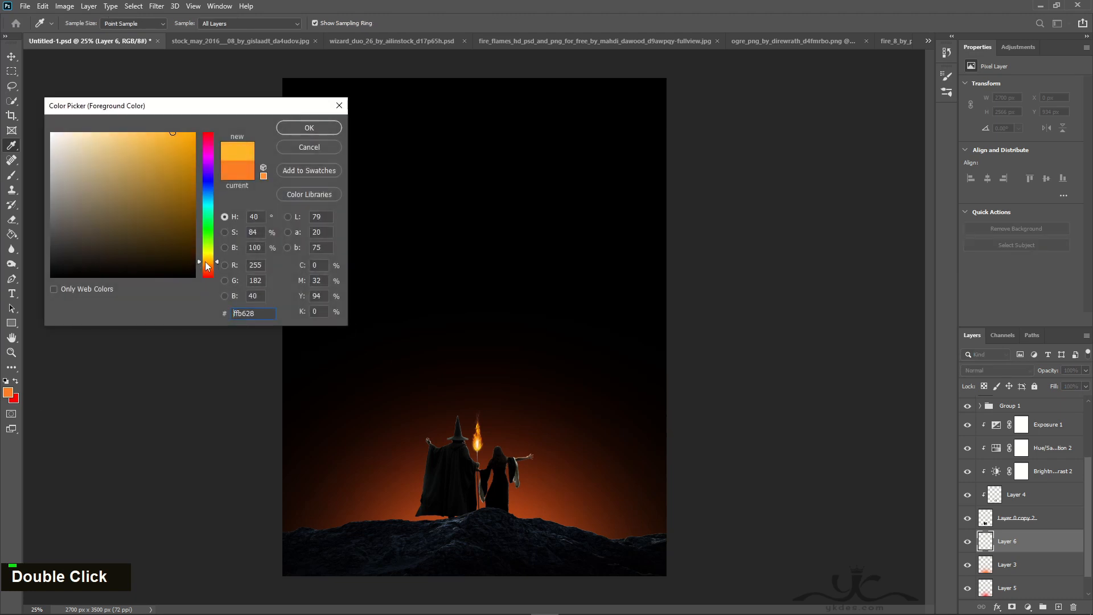
left_click(299, 128)
Step: Reduce the brush to 1400 px and paint a yellow-orange glow low behind the couple and the hill
key("b")
key("bracketleft")
key("bracketleft")
key("bracketleft")
key("bracketleft")
key("bracketleft")
key("bracketleft")
key("bracketleft")
key("bracketleft")
key("bracketleft")
key("bracketleft")
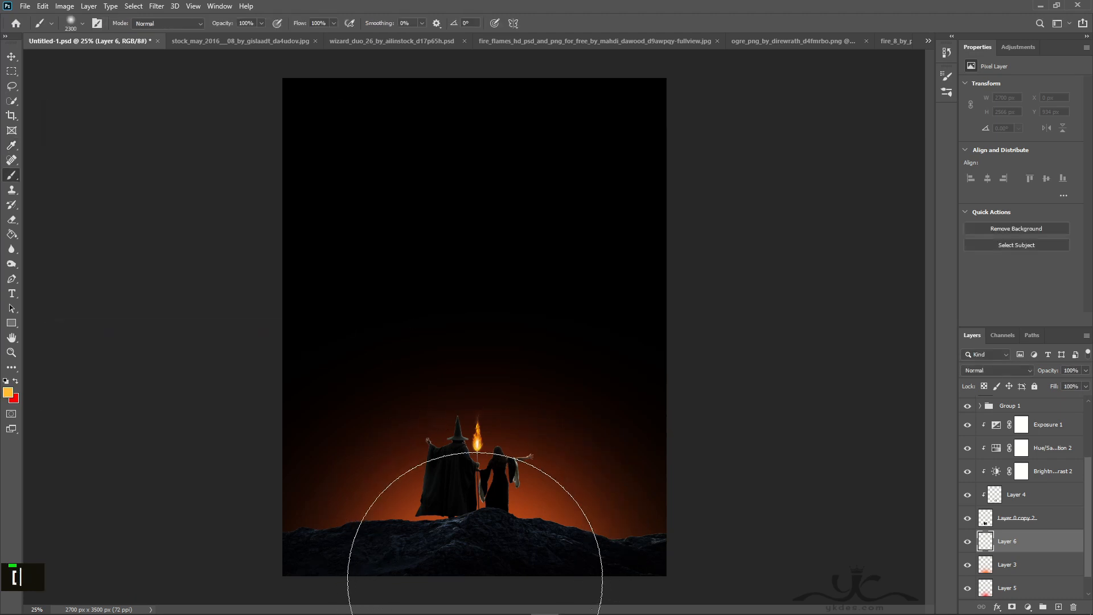
left_click_drag(480, 549, 413, 575)
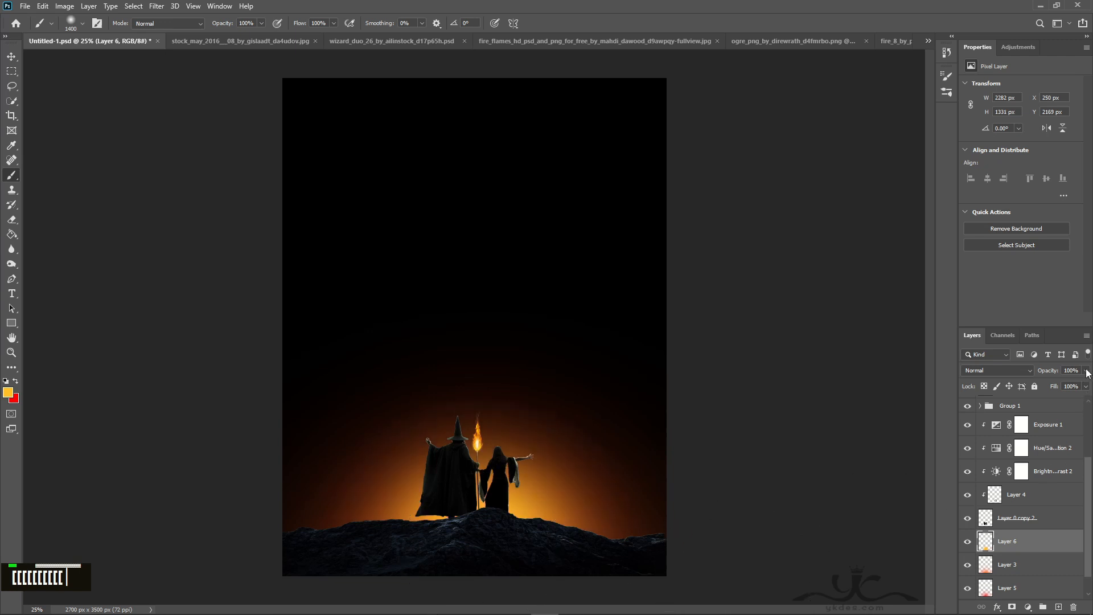
Step: Scale the yellow-orange glow to 72.7% and shift it down behind the hill, then lower its opacity to 72%
key("ctrl+t")
left_click_drag(641, 386, 597, 405)
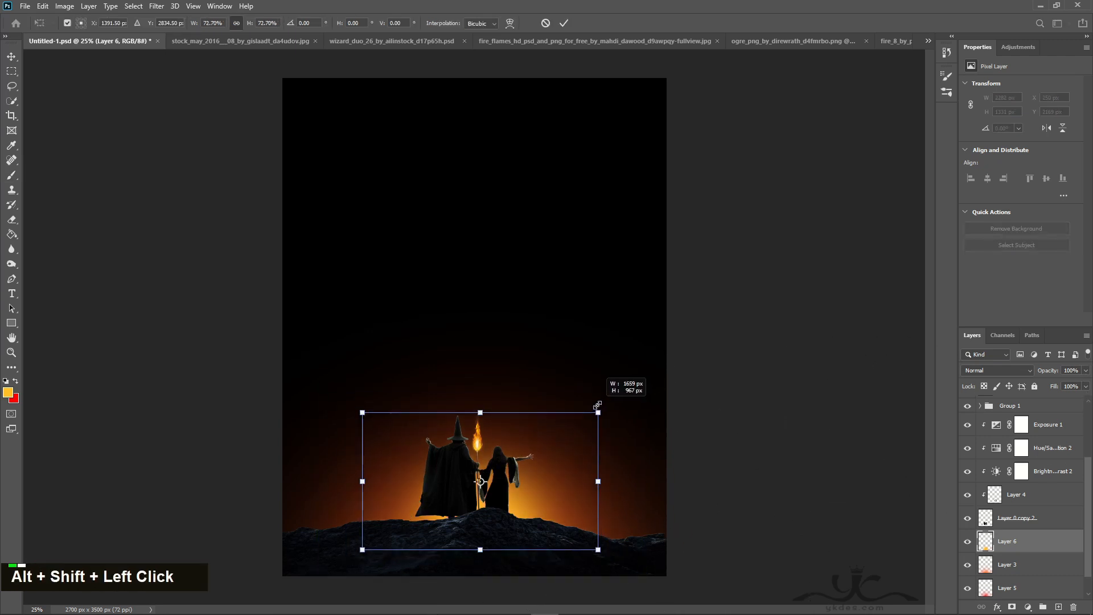
left_click_drag(534, 484, 524, 506)
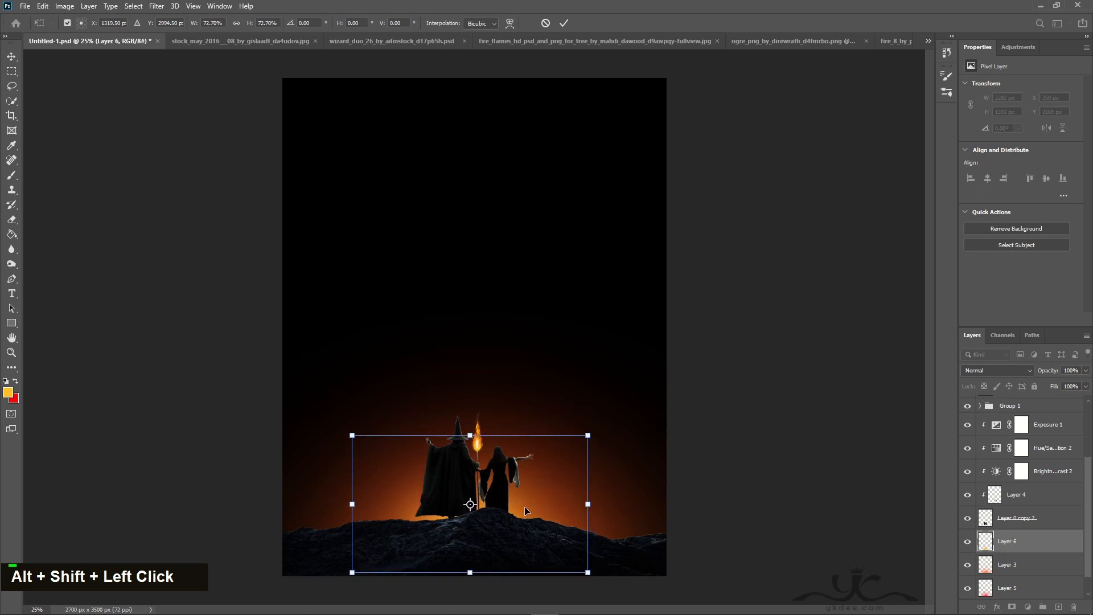
key("Return")
left_click(1086, 386)
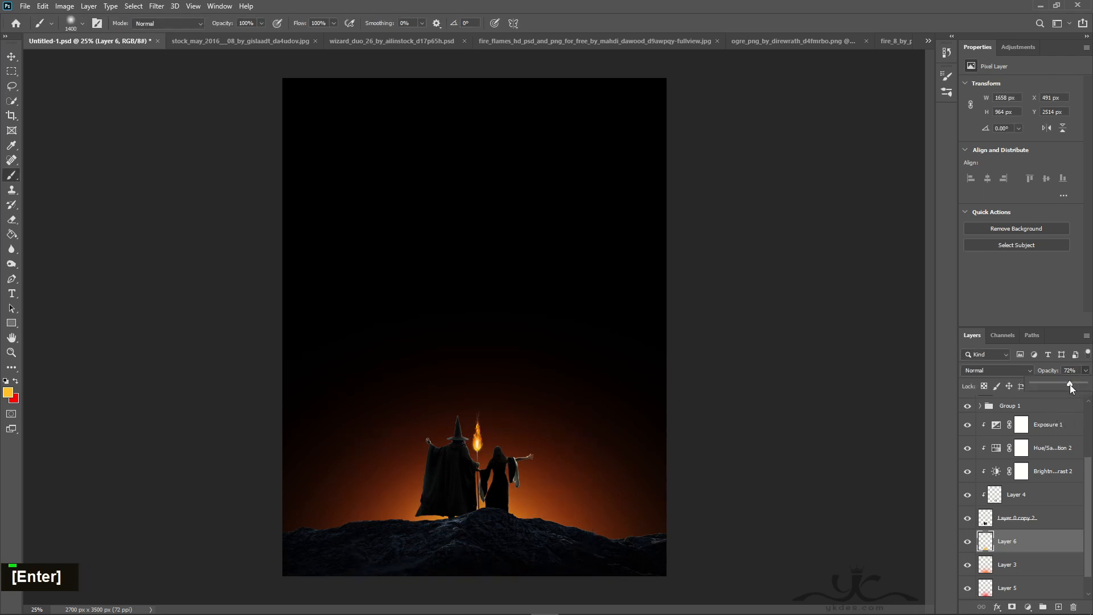
left_click(12, 56)
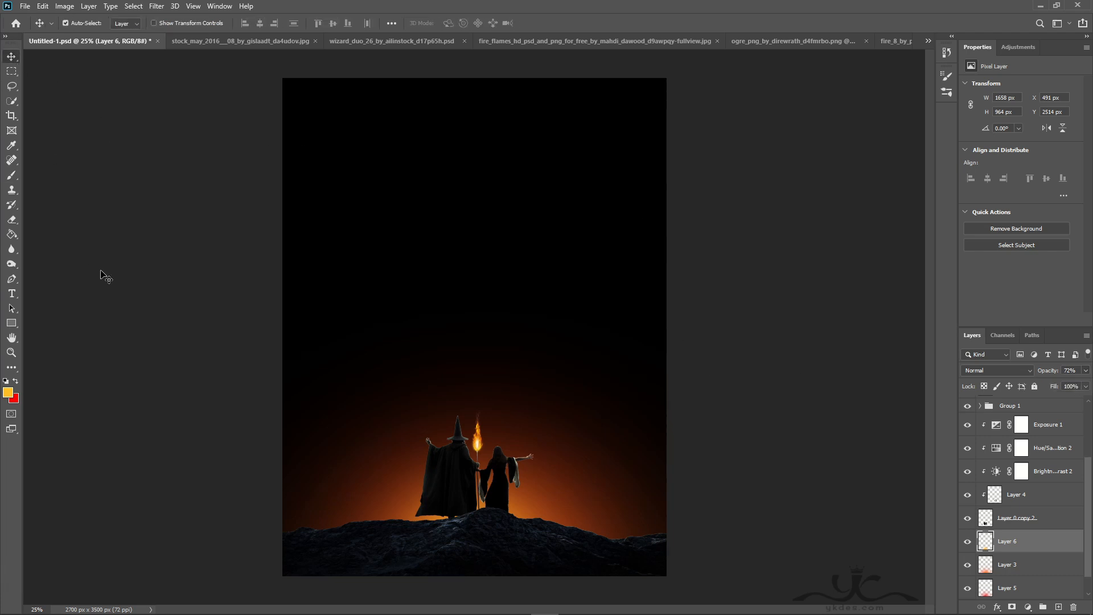
Step: Add a new layer above the Exposure adjustment, clip it to the couple and set its blend mode to Overlay
left_click(1049, 433)
left_click(968, 521)
left_click(968, 521)
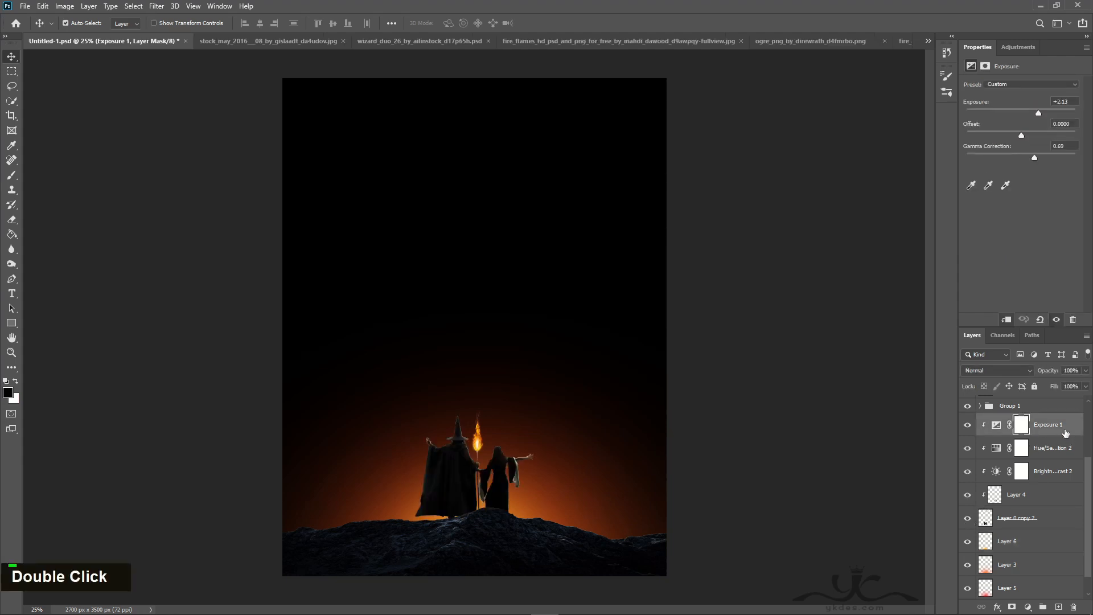
left_click(1065, 433)
left_click(1059, 607)
left_click(1068, 435, "alt")
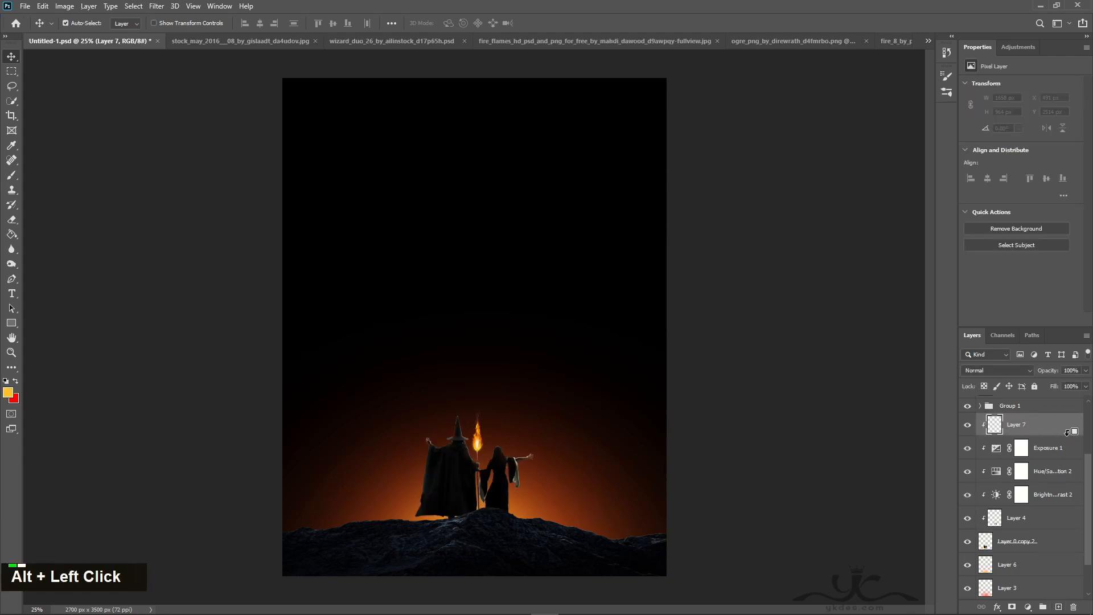
left_click(990, 371)
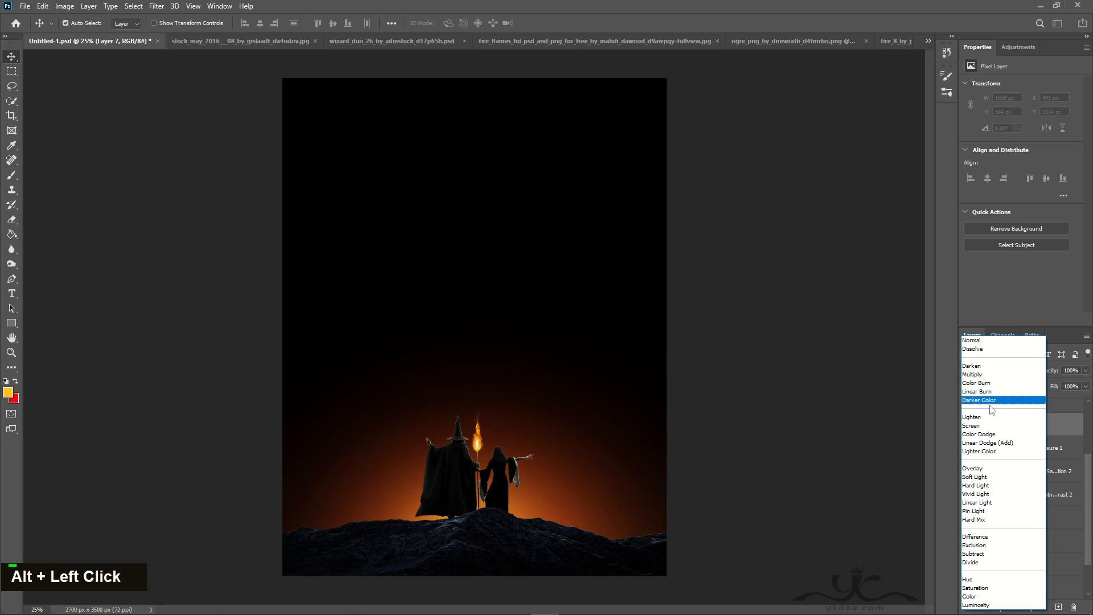
left_click(990, 470)
Step: Fill the clipped Overlay layer with 50% Gray
left_click(42, 6)
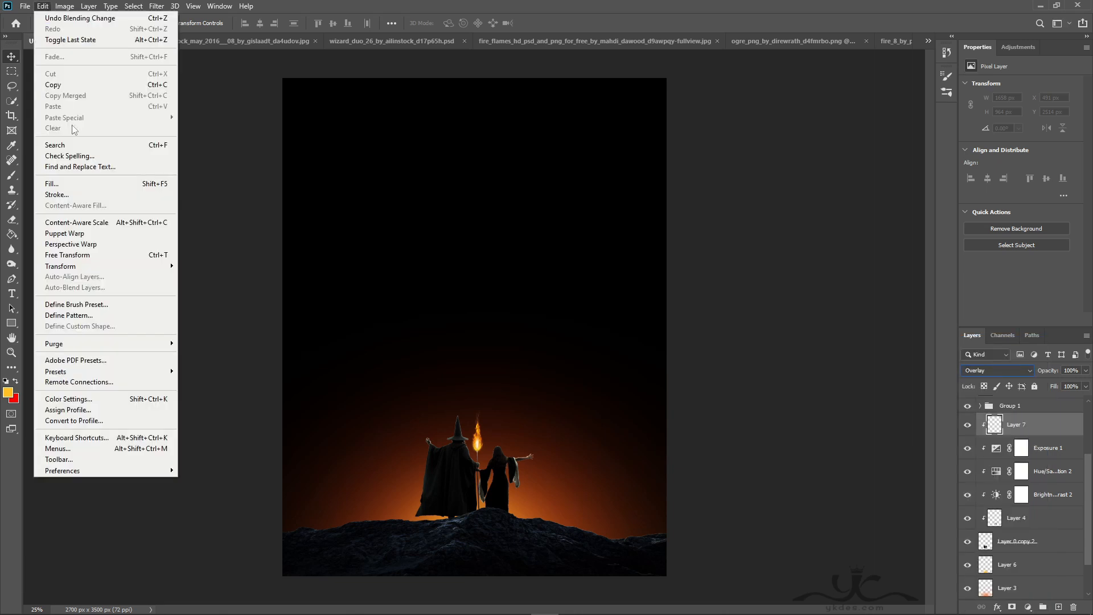
left_click(63, 198)
left_click(338, 195)
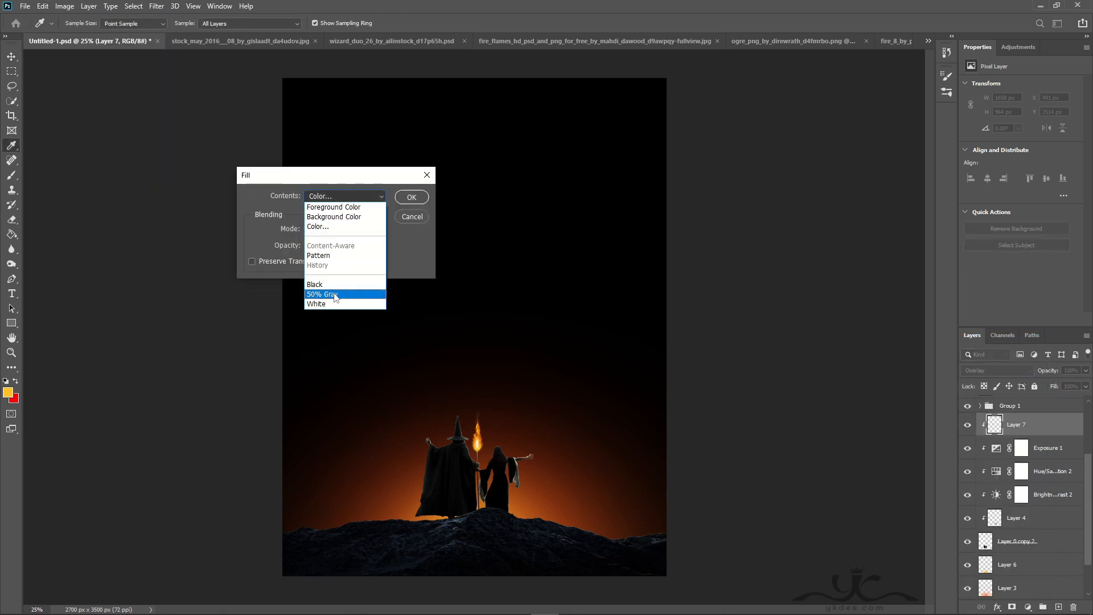
left_click(337, 294)
left_click(410, 199)
Step: Dodge highlights on the couple on the gray layer, using a 300 px brush, Midtones range and 19% exposure
right_click(11, 264)
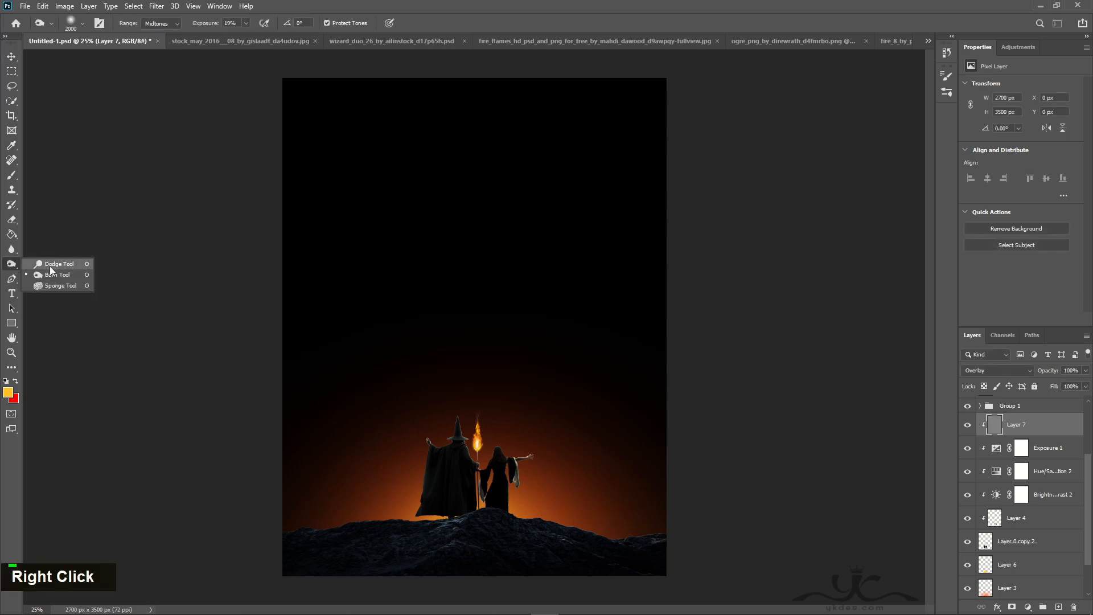
left_click(52, 268)
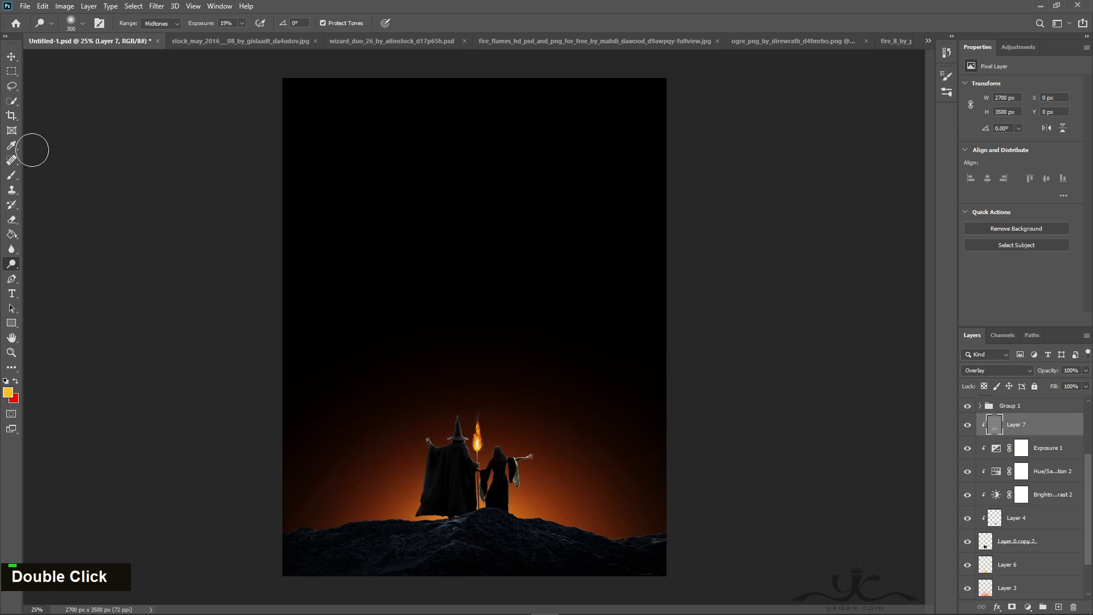
Step: Burn the shadows on the couple's robes with Midtones at 19% exposure, starting at 200 px and reducing the brush for finer areas
right_click(13, 266)
left_click(57, 274)
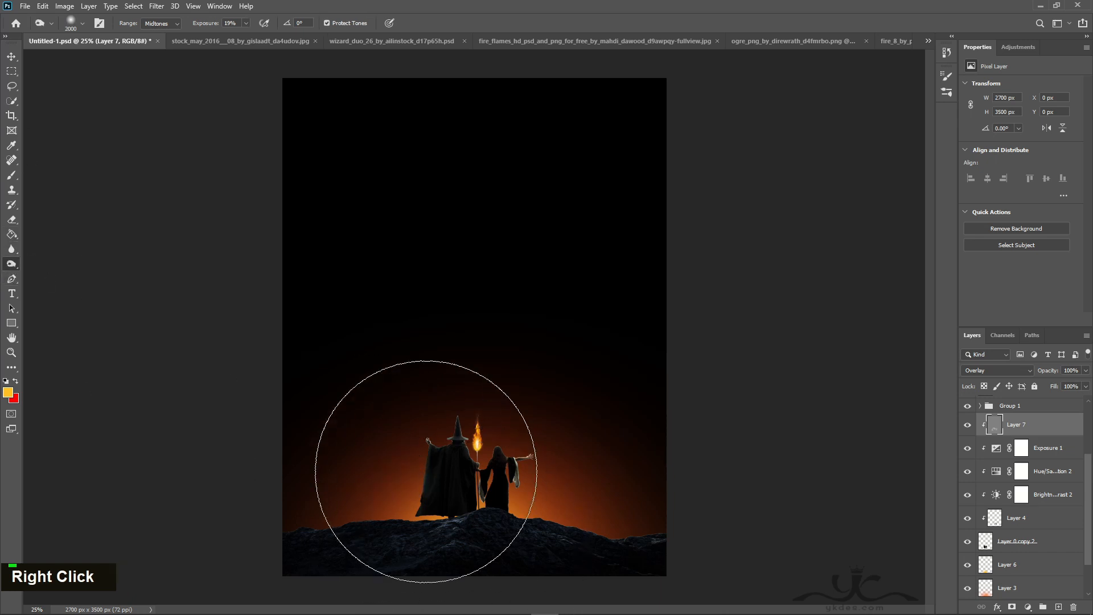
key("bracketleft")
key("bracketleft")
key("bracketleft")
key("bracketleft")
key("bracketleft")
key("bracketleft")
key("bracketleft")
key("bracketleft")
key("bracketleft")
key("bracketleft")
key("bracketleft")
key("bracketleft")
key("bracketleft")
key("bracketleft")
key("bracketleft")
key("bracketleft")
key("bracketleft")
key("bracketleft")
key("bracketleft")
key("bracketleft")
double_click(506, 491)
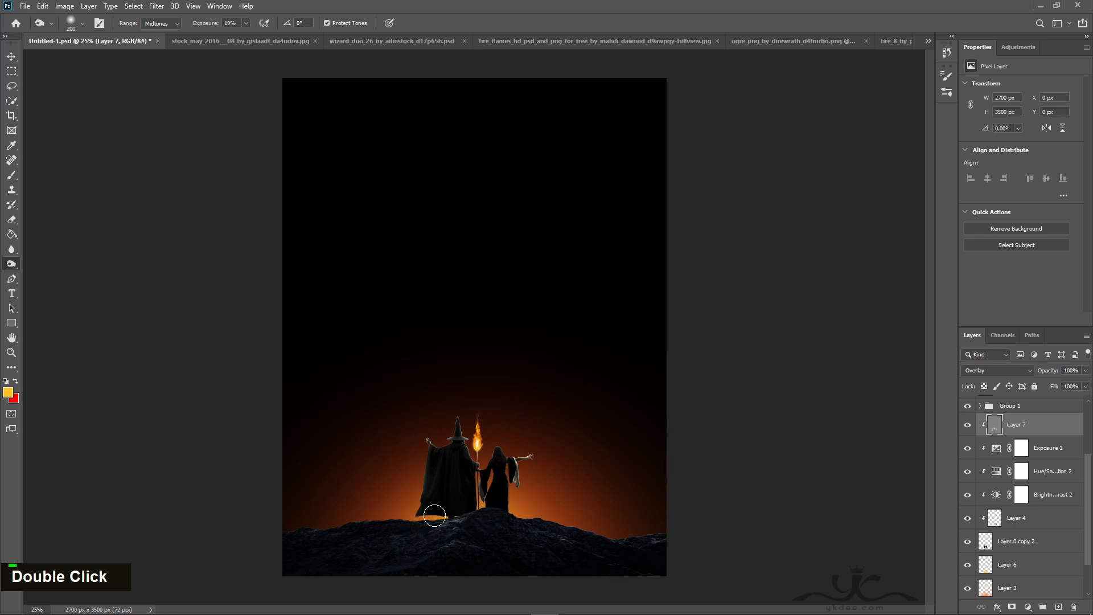
key("bracketleft")
key("bracketleft")
key("bracketleft")
key("bracketleft")
key("bracketleft")
key("bracketleft")
double_click(489, 480)
left_click(11, 56)
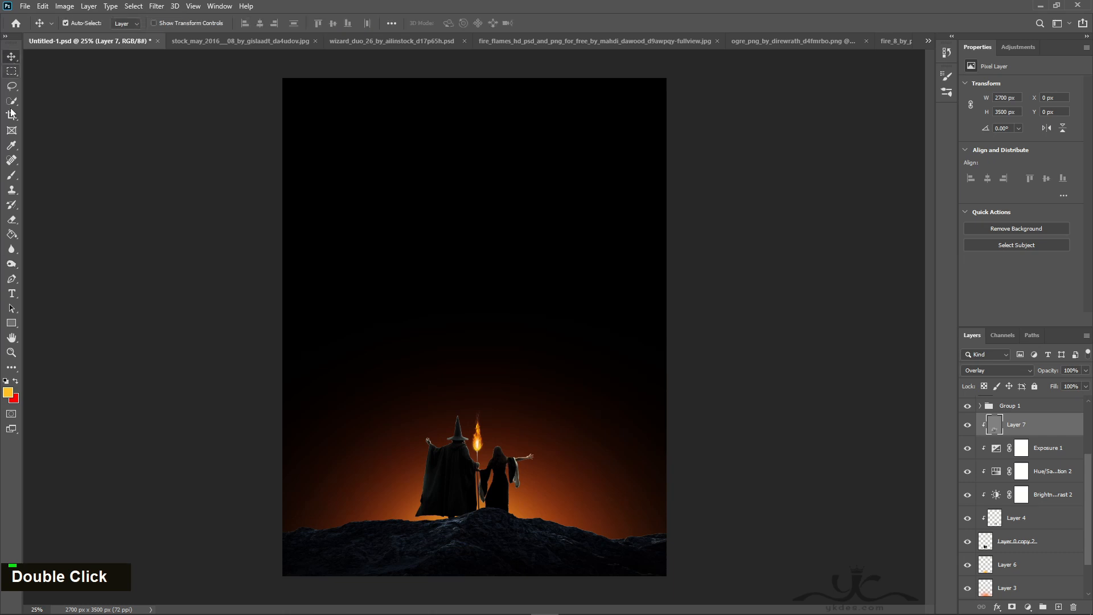
Step: Load the couple's outline as a selection and add a new layer clipped above the dodge-and-burn layer
left_click(986, 541, "ctrl")
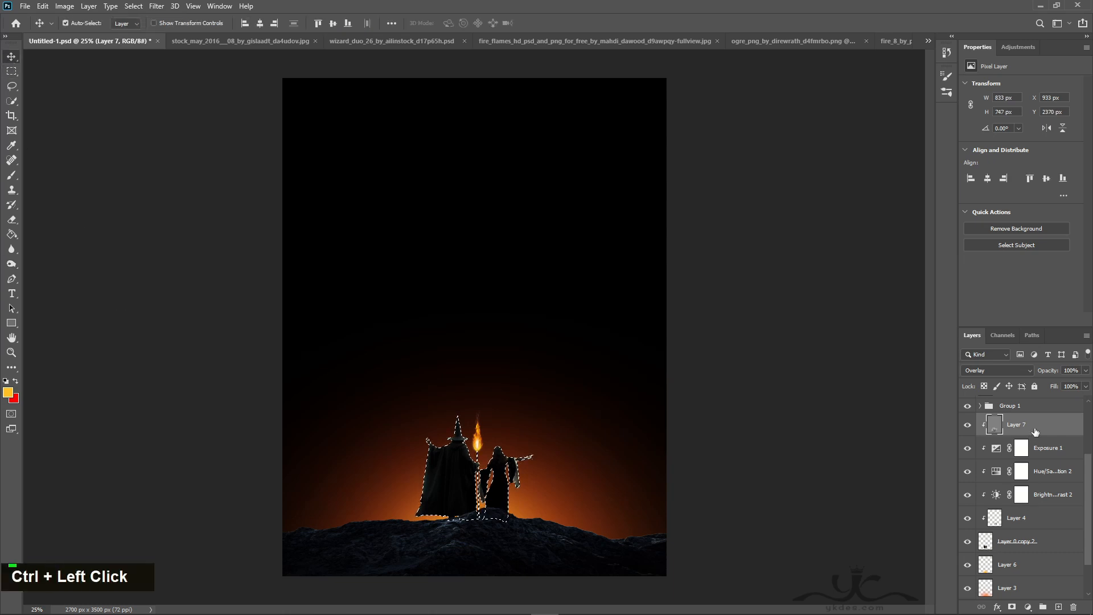
left_click(1057, 607)
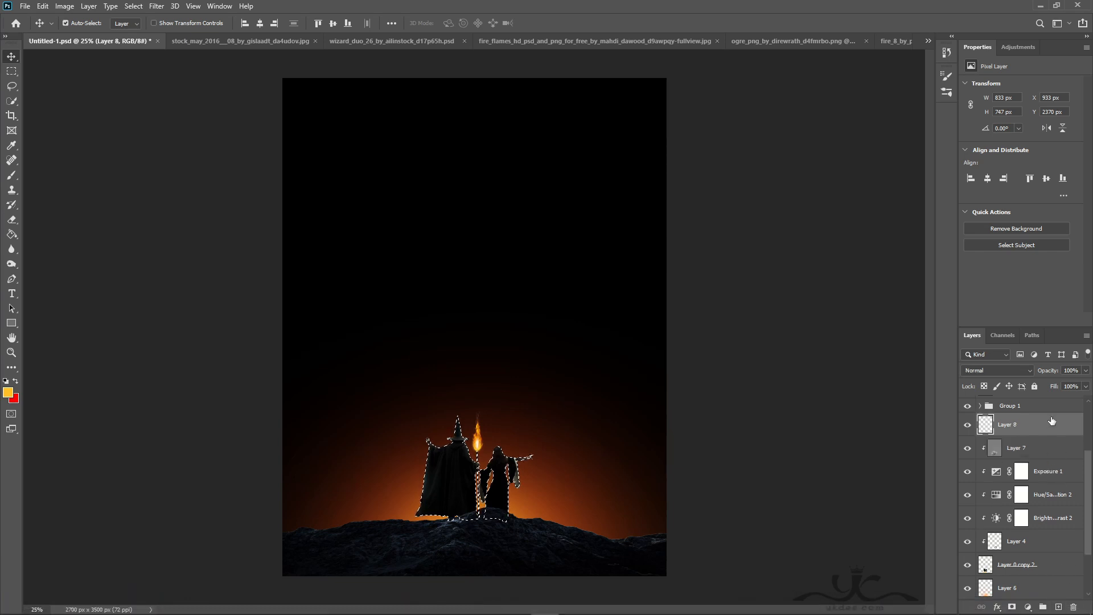
left_click(1044, 421, "alt")
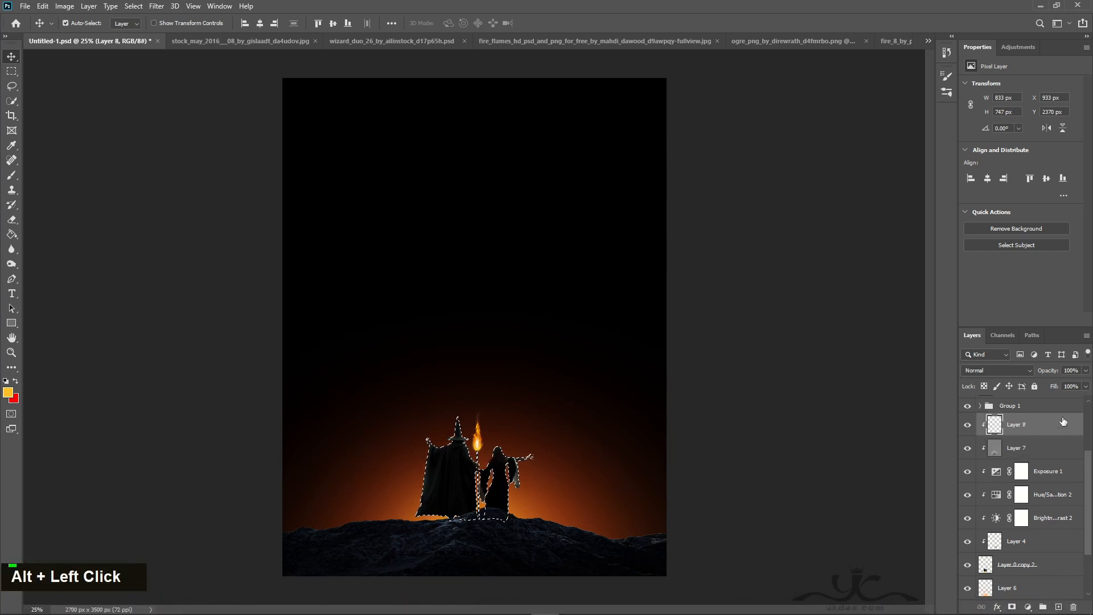
Step: Stroke the couple's outline with a 4 px centered yellow-orange line, then clear the selection
left_click(43, 5)
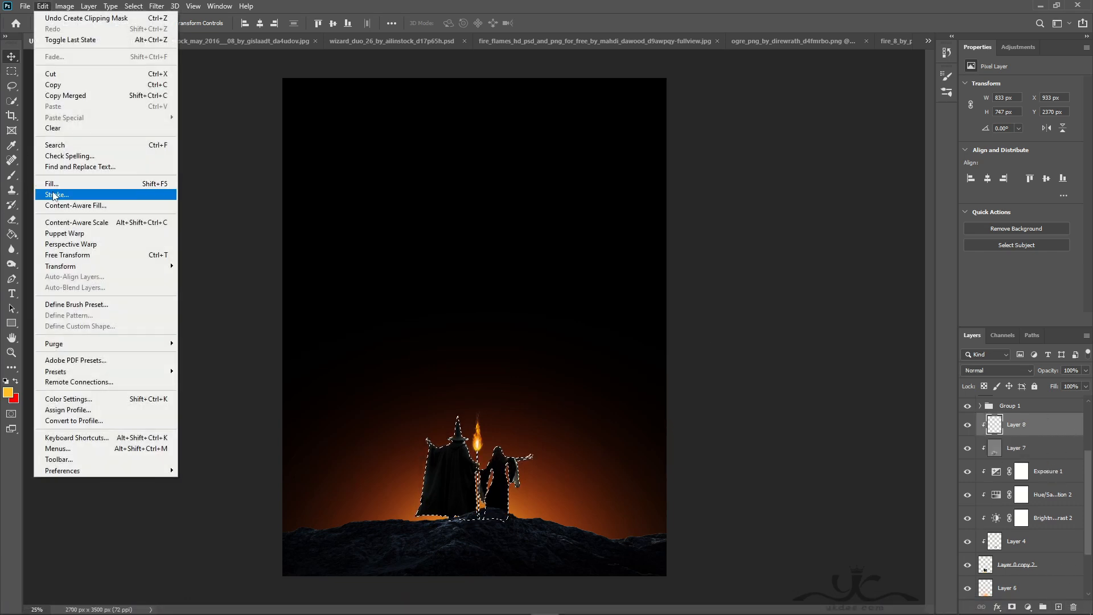
left_click(60, 194)
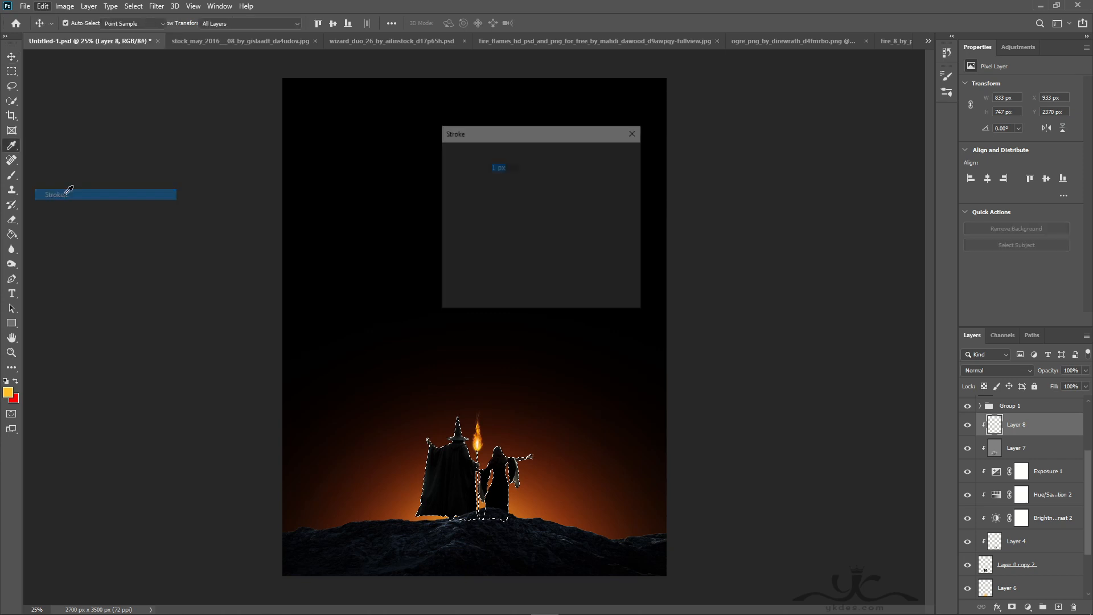
double_click(488, 166)
type("4")
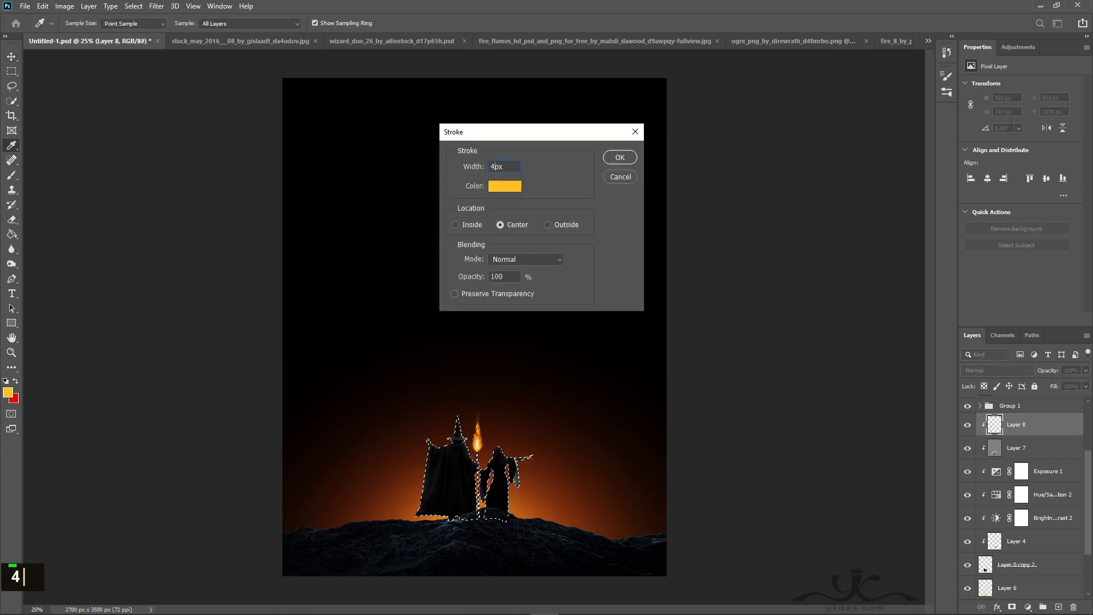
left_click(621, 158)
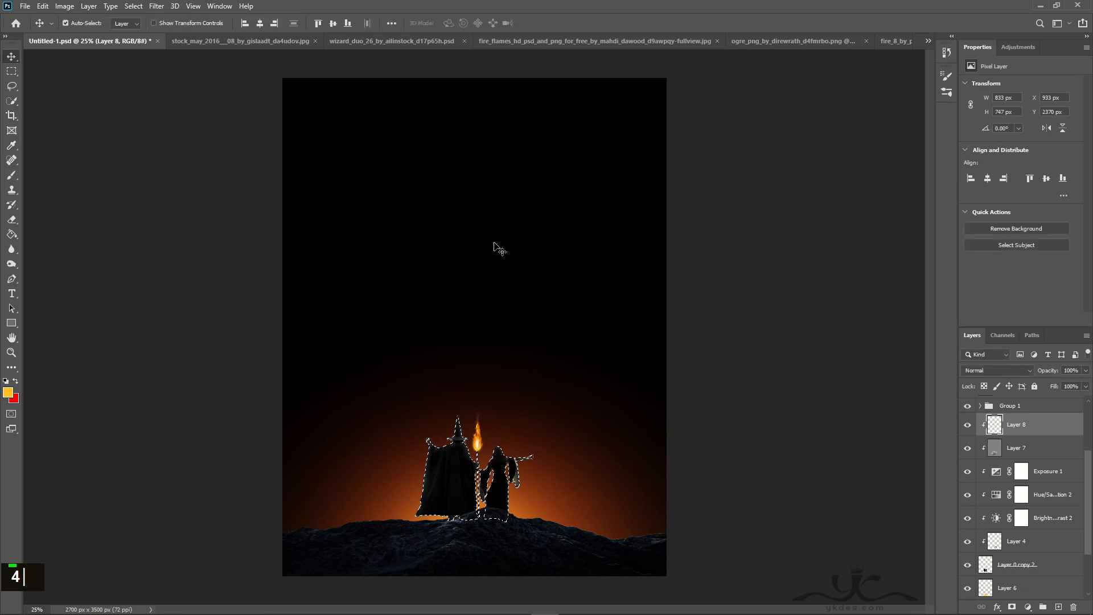
key("ctrl+d")
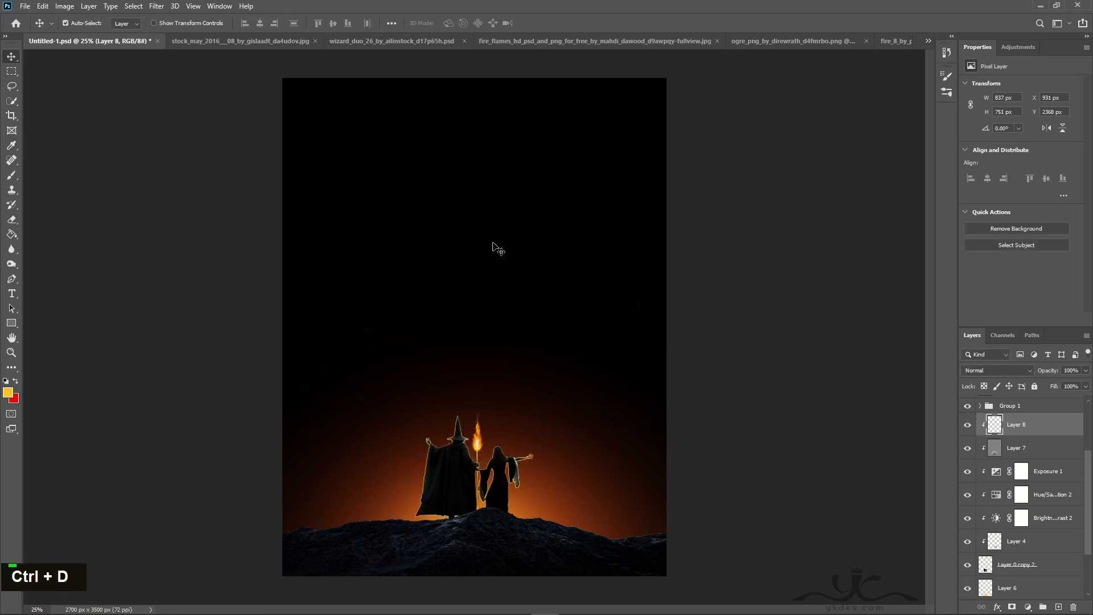
Step: Add a layer mask to the stroke layer and paint black with a 200 px brush to hide the rim along the wizard's lower cloak
left_click(1011, 606)
left_click(11, 176)
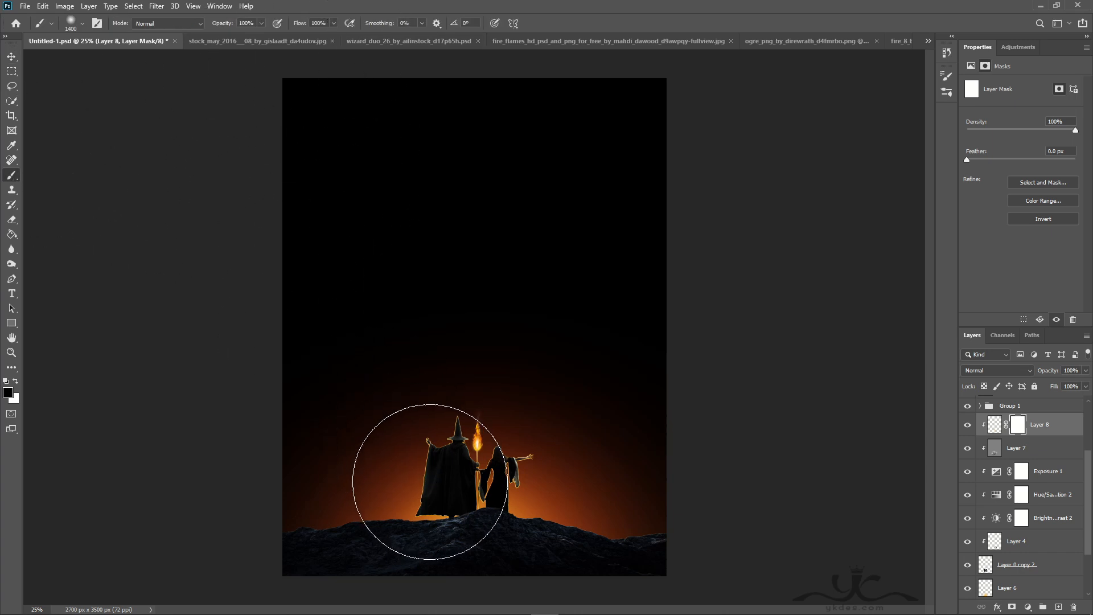
key("bracketleft")
key("bracketleft")
key("bracketleft")
key("bracketleft")
key("bracketleft")
key("bracketleft")
key("bracketleft")
key("bracketleft")
key("bracketleft")
key("bracketleft")
key("bracketleft")
key("bracketleft")
key("bracketleft")
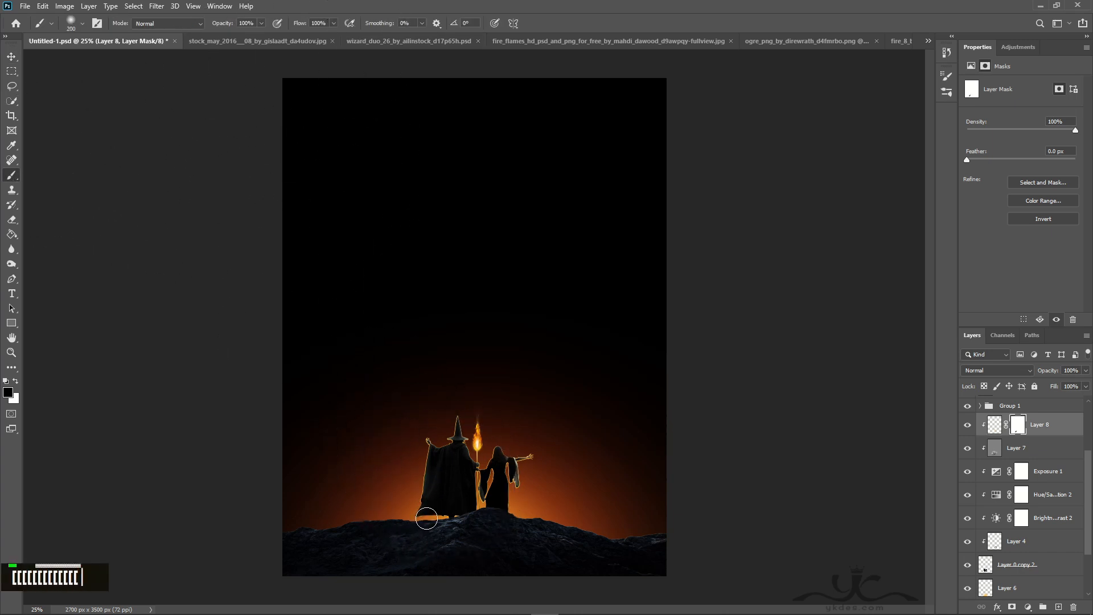
Step: Reduce the brush to 90 px and mask out excess rim line around the wizard's arm and hat and the woman's robe
key("bracketleft")
key("bracketleft")
key("bracketleft")
key("bracketleft")
key("bracketleft")
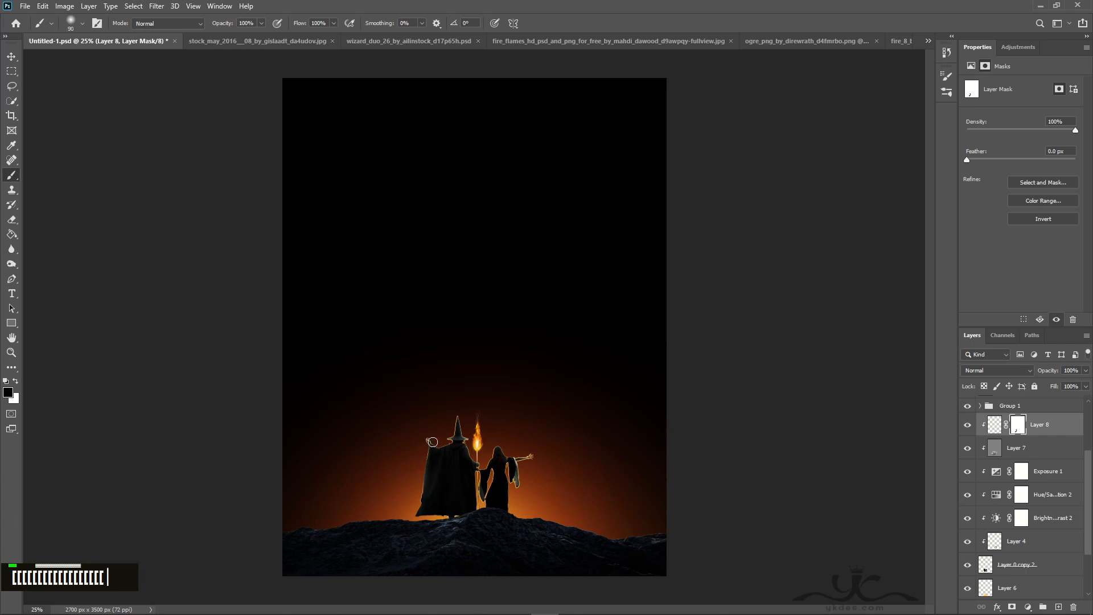
double_click(424, 440)
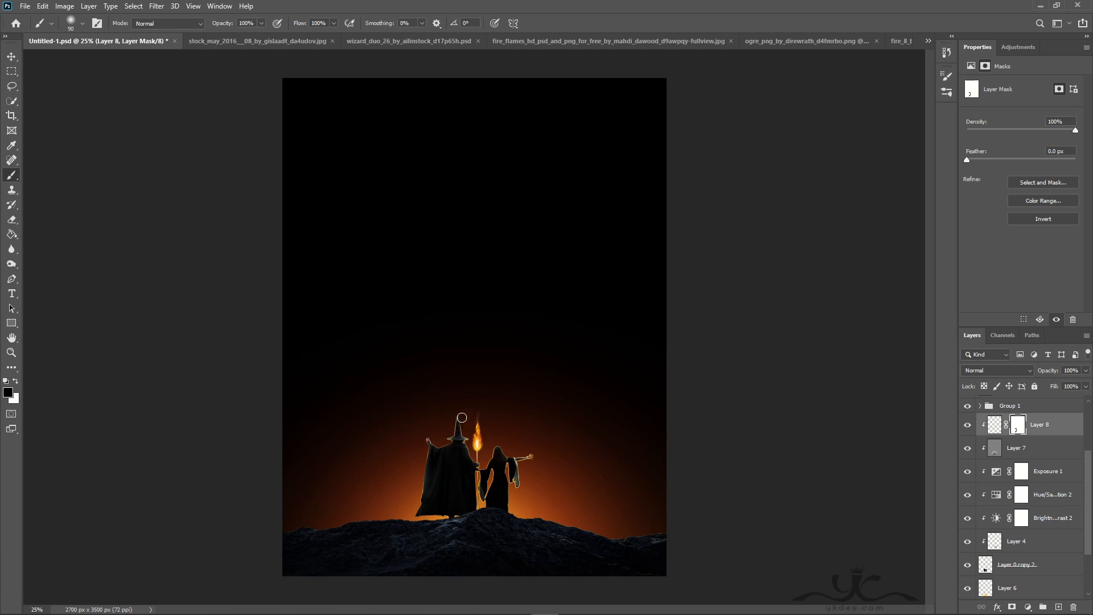
double_click(462, 426)
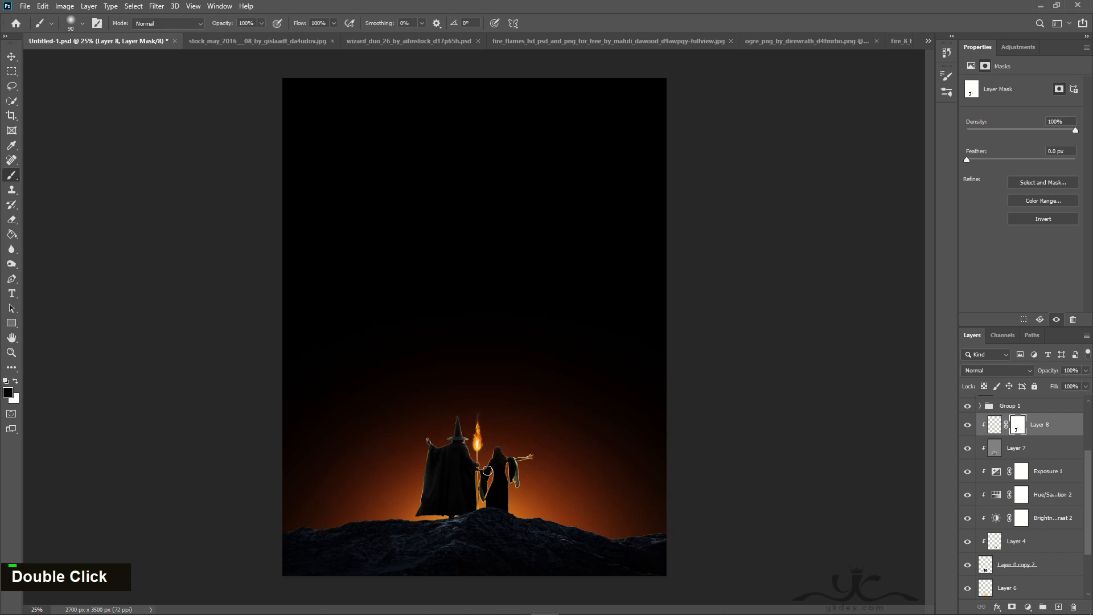
double_click(505, 460)
left_click_drag(493, 483, 472, 514)
left_click(11, 56)
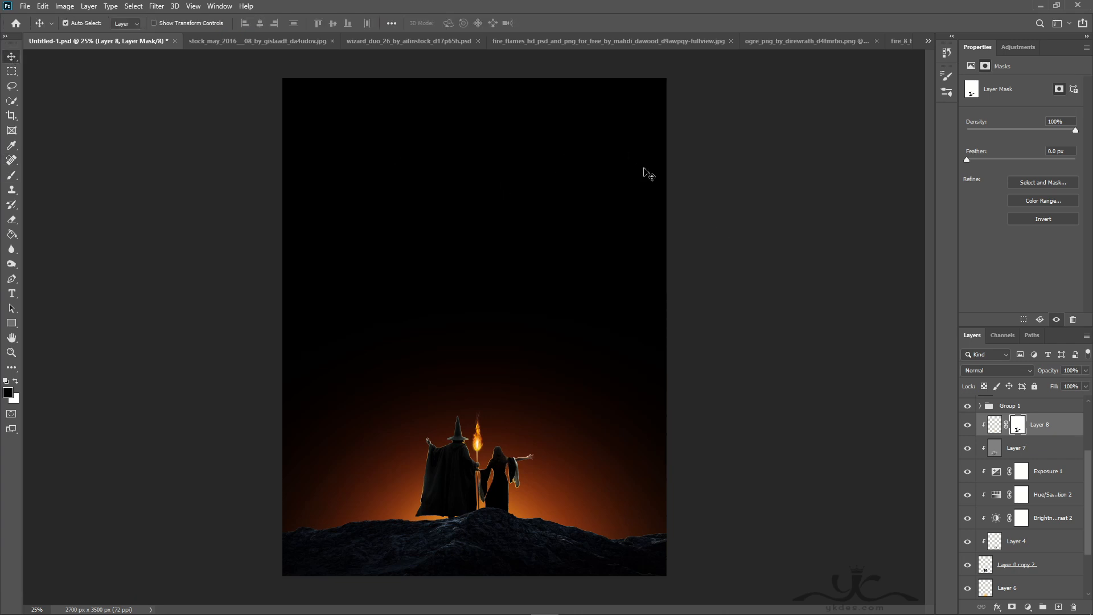
Step: Bring the ogre image into the composite, directly above the yellow-orange glow layer
scroll(1020, 446, "down", 3)
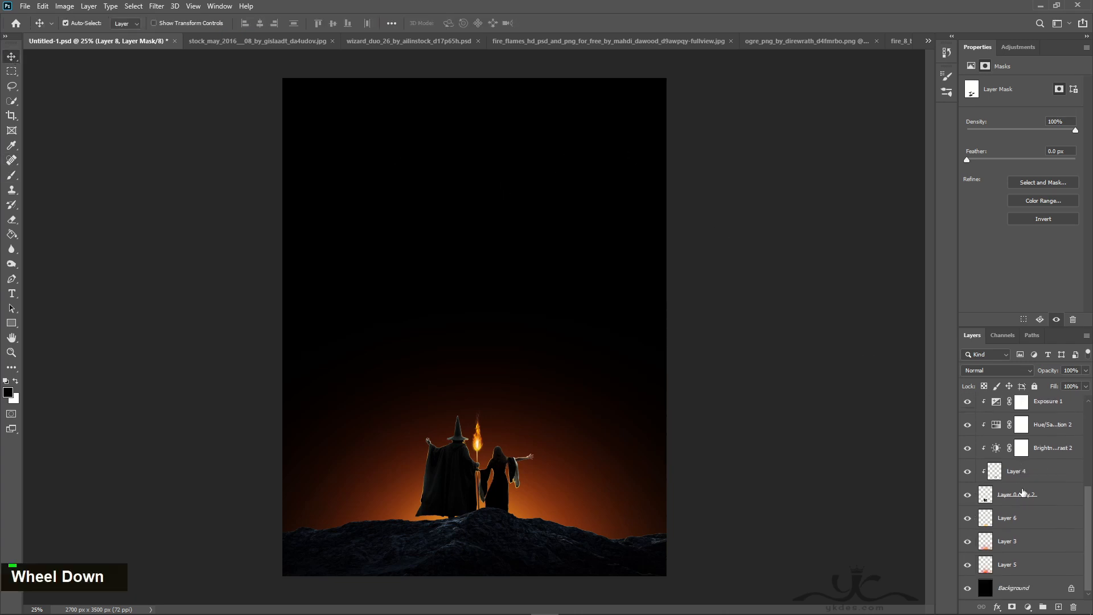
left_click(1038, 522)
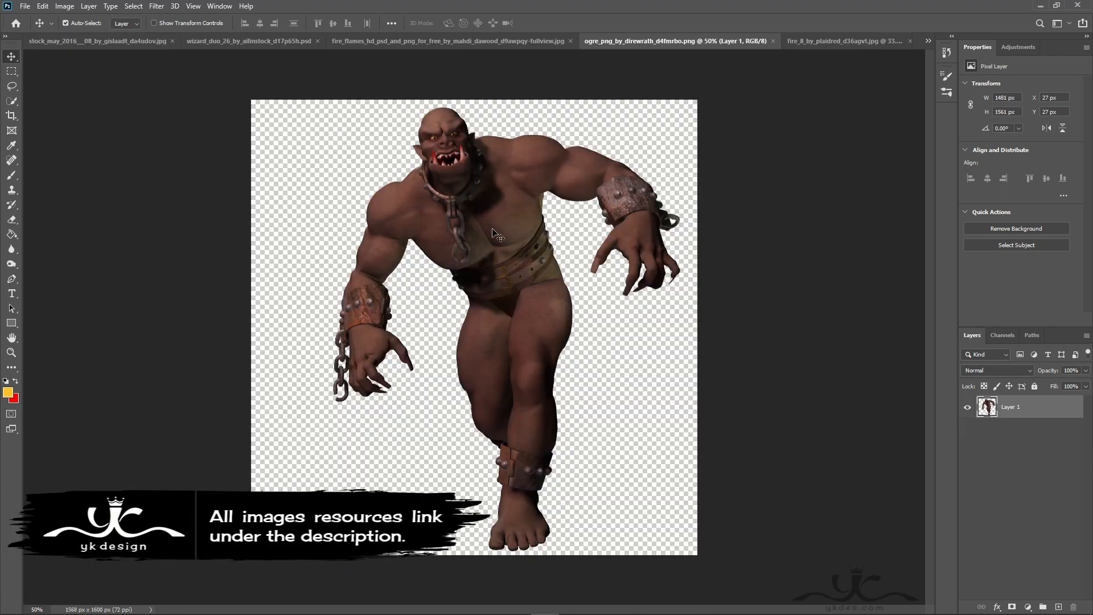
left_click_drag(495, 236, 513, 286)
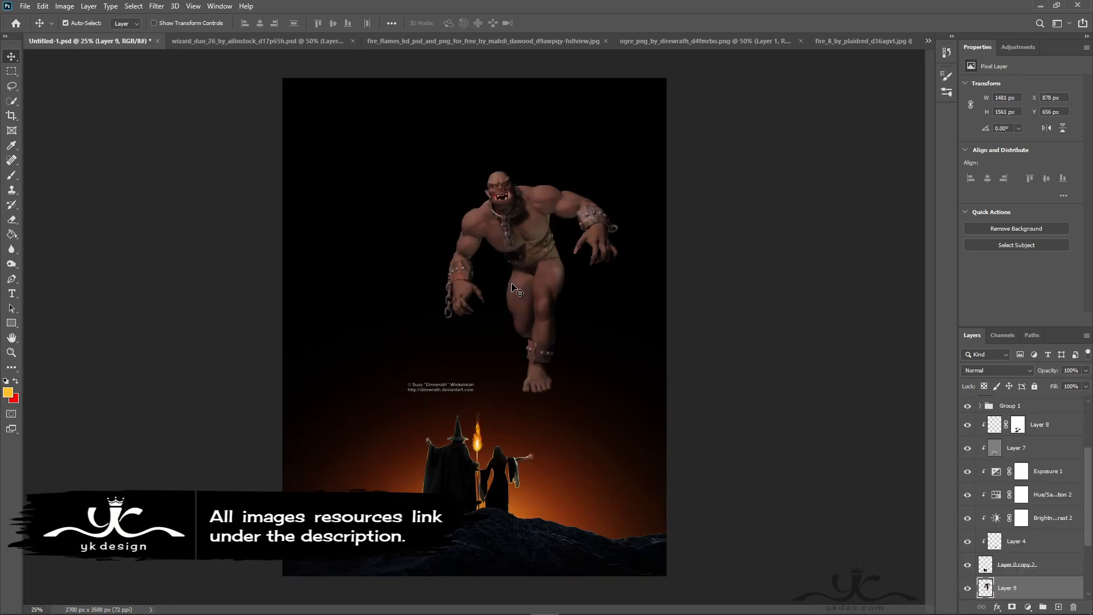
Step: Scale the ogre to 487.45%, rotate it 13.88° and position its head and shoulders behind the couple
key("ctrl+t")
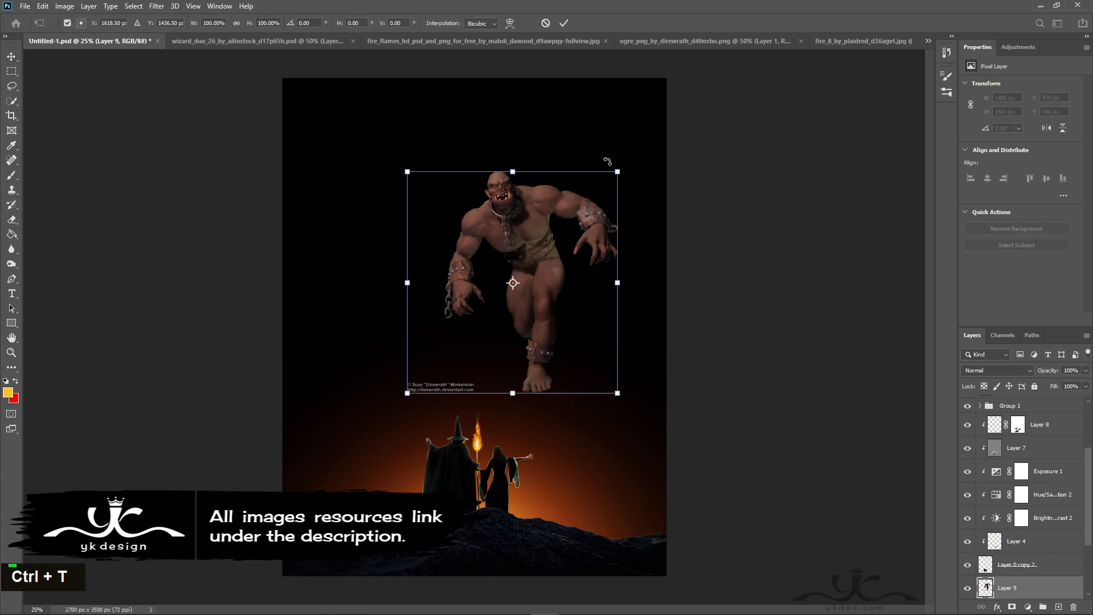
left_click_drag(618, 169, 783, 210)
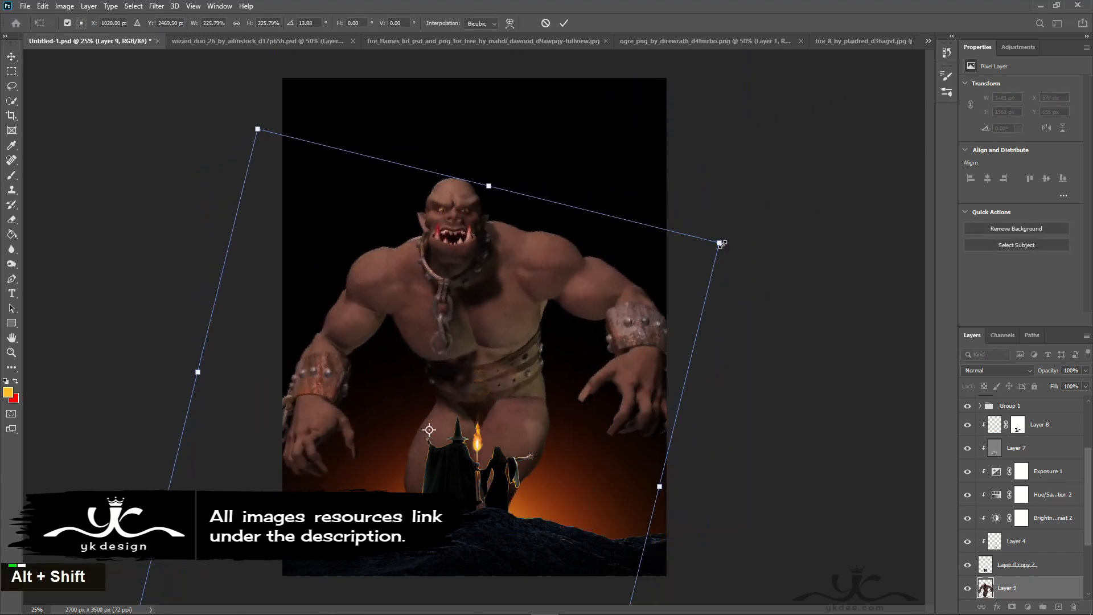
left_click_drag(734, 244, 956, 148)
left_click_drag(567, 214, 563, 406)
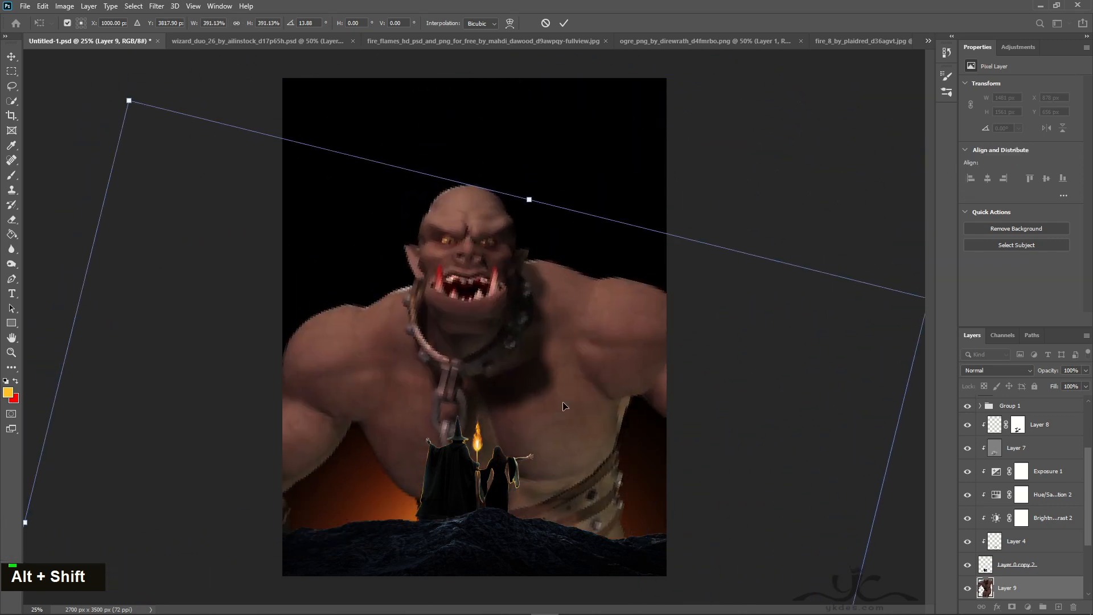
left_click_drag(129, 98, 6, 6)
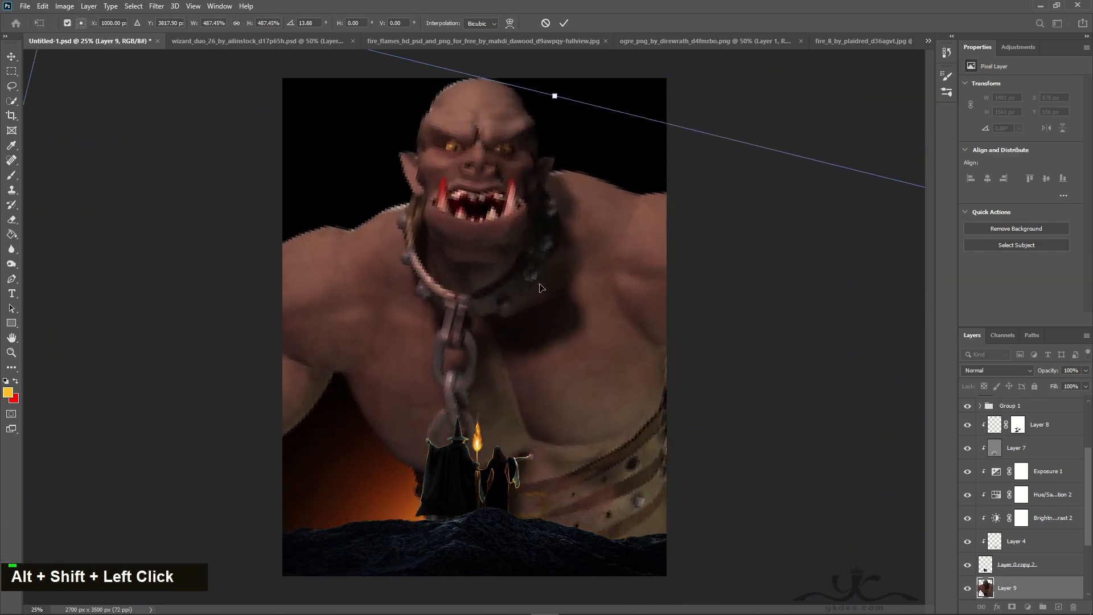
left_click_drag(541, 288, 526, 375)
key("Return")
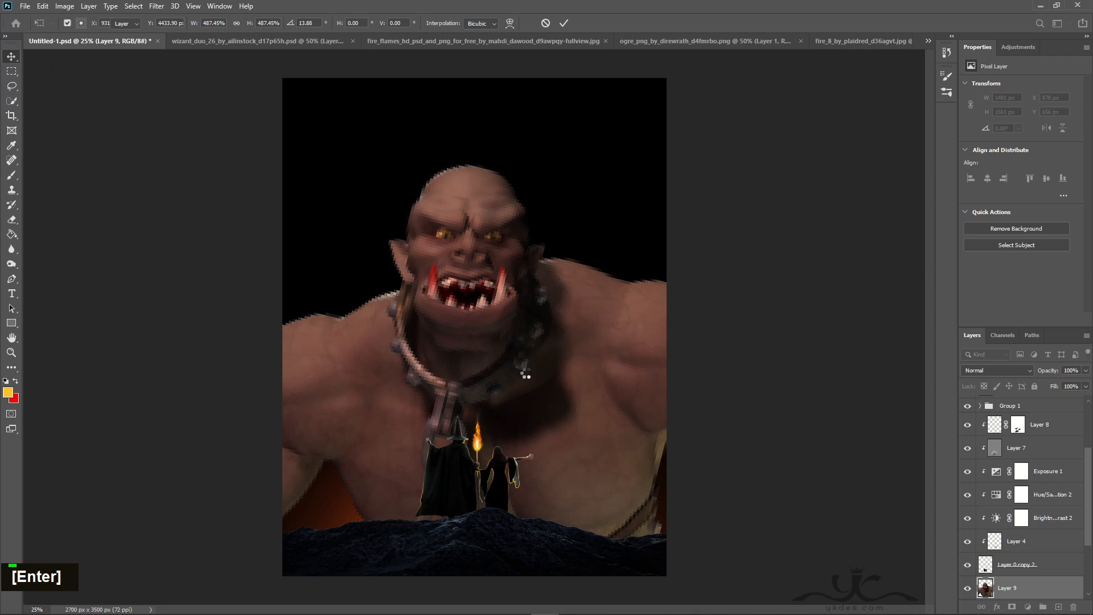
Step: Enlarge the ogre further to about 12037 × 11141 px, keeping its face centered above the couple
key("ctrl+t")
key("ctrl+minus")
key("ctrl+minus")
left_click_drag(740, 238, 726, 321)
key("Return")
Step: Move the ogre layer below the three glow layers, directly above the Background
scroll(473, 412, "up", 3)
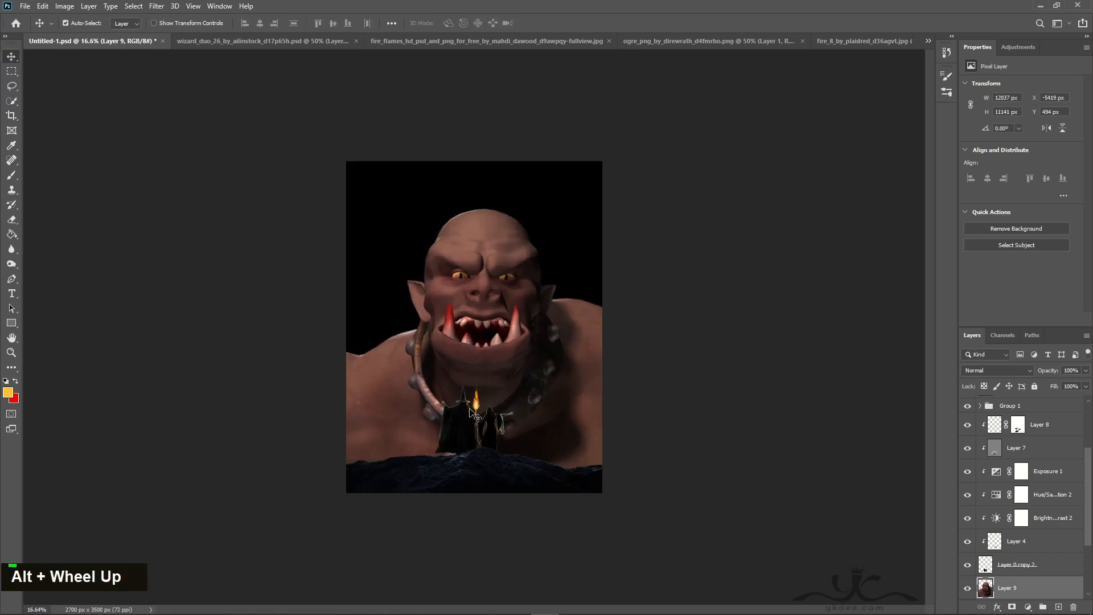
scroll(1062, 558, "down", 3)
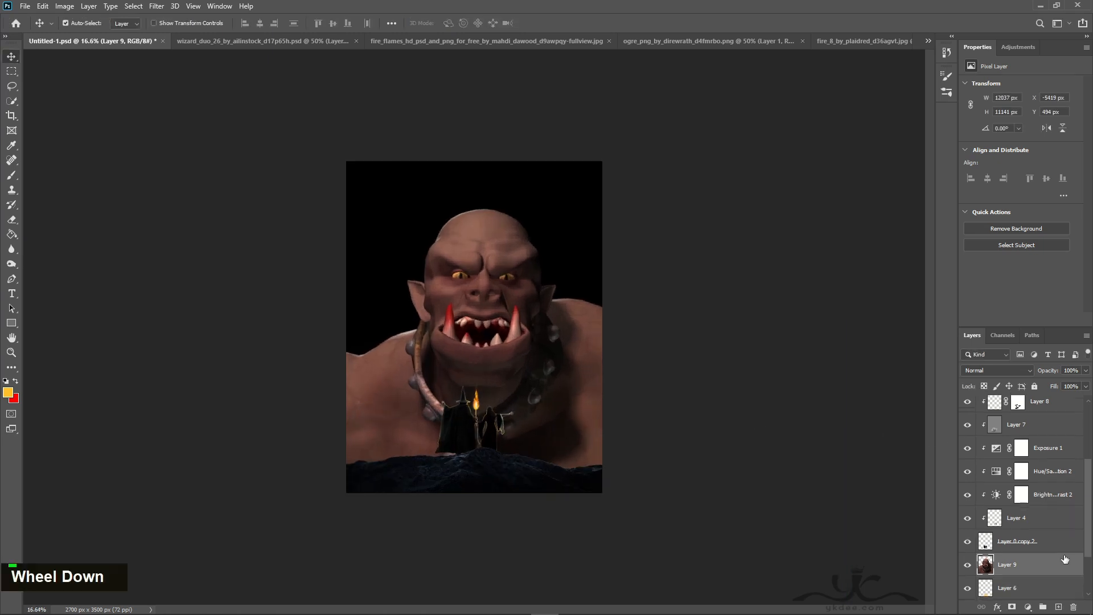
left_click_drag(1053, 501, 1022, 575)
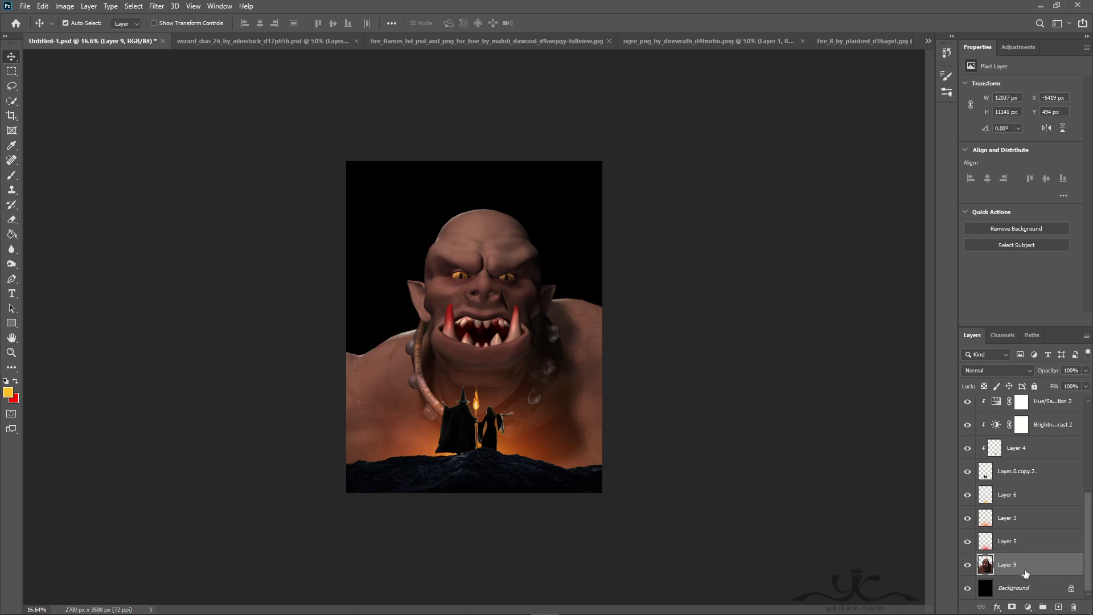
Step: Add a layer mask to the ogre and fade out its left-hand shoulder with a soft 2200 px brush at 55% flow
left_click(1013, 607)
left_click(11, 175)
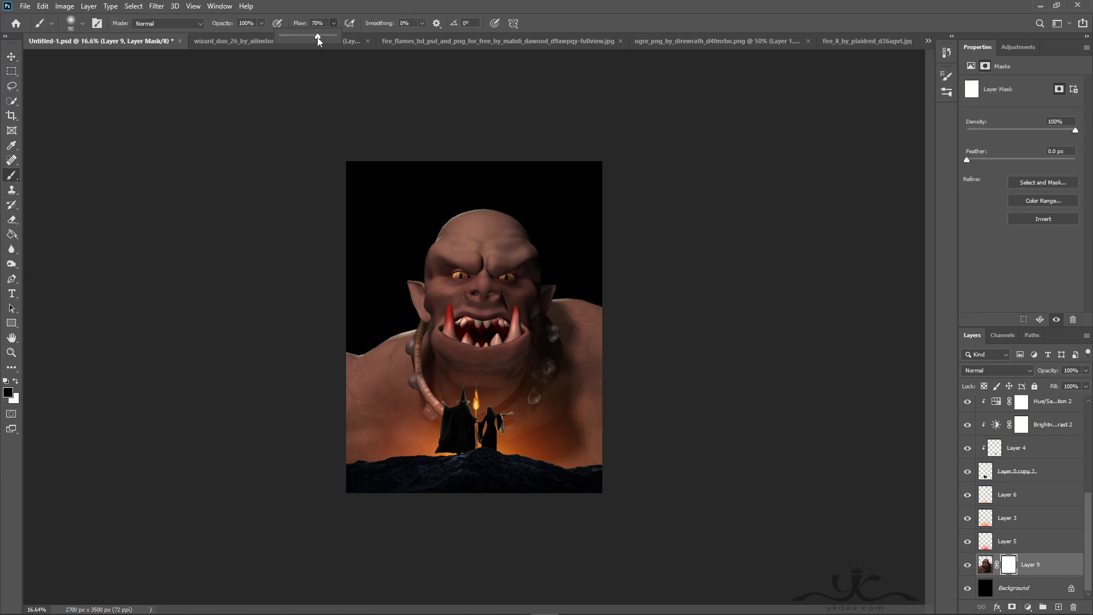
key("bracketright")
key("bracketright")
key("bracketright")
key("bracketright")
key("bracketright")
key("bracketright")
key("bracketright")
key("bracketright")
key("bracketright")
key("bracketright")
key("bracketright")
key("bracketright")
key("bracketright")
key("bracketright")
key("bracketright")
key("bracketright")
key("bracketright")
key("bracketright")
key("bracketright")
key("bracketright")
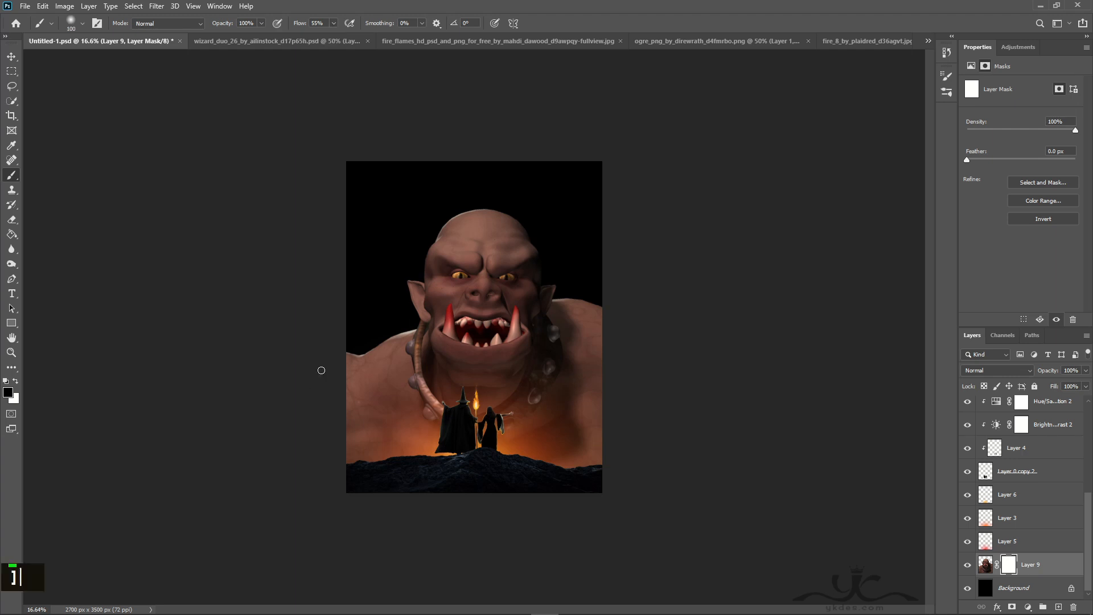
left_click(283, 410)
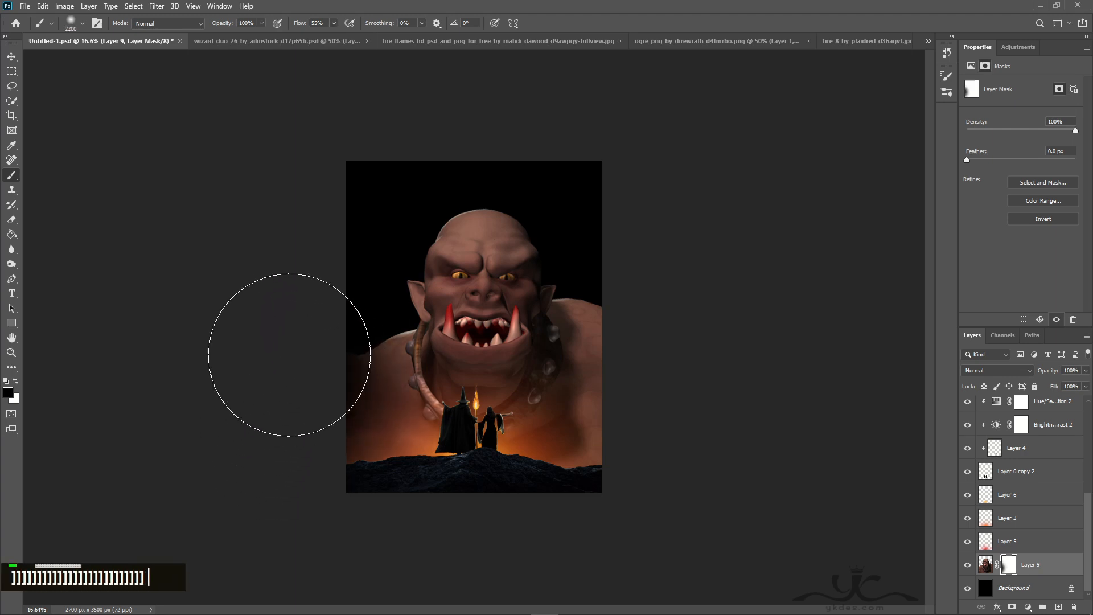
left_click(301, 399)
double_click(310, 367)
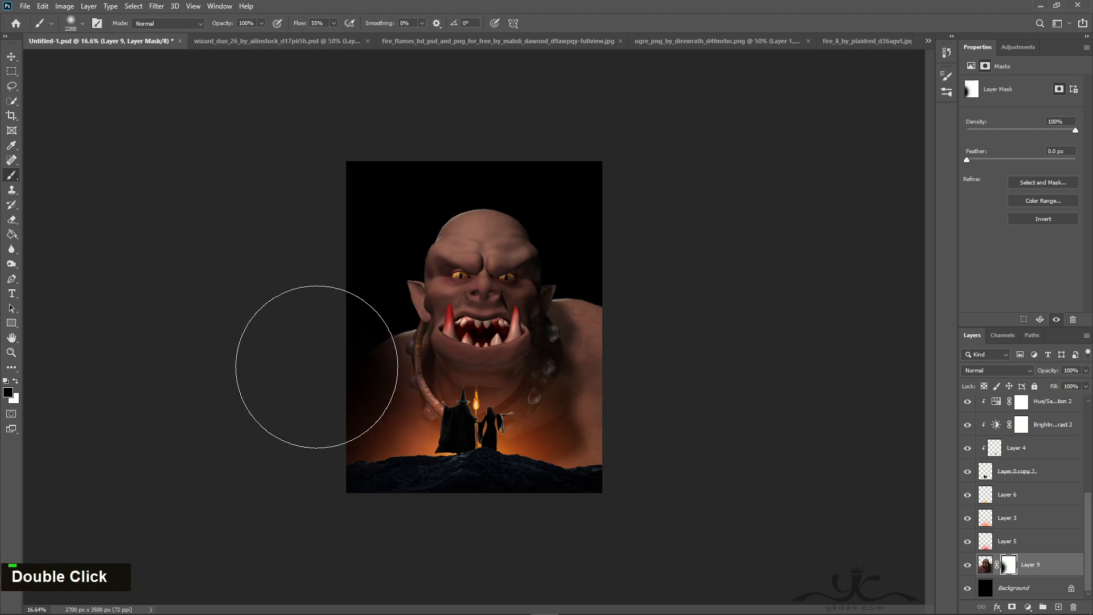
left_click_drag(325, 487, 315, 376)
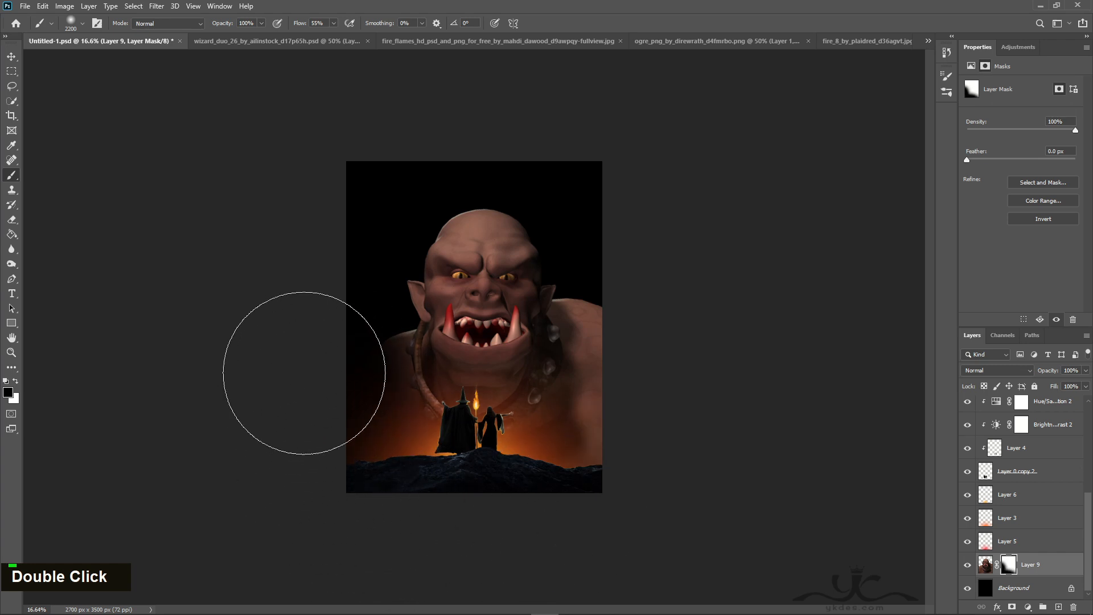
Step: Fade the ogre's lower chest and right-hand shoulder into the dark background on the layer mask
mouse_move(340, 508)
left_mouse_down()
mouse_move(551, 515)
mouse_move(657, 467)
mouse_move(640, 427)
left_mouse_up()
mouse_move(639, 318)
left_mouse_down()
mouse_move(646, 305)
mouse_move(647, 378)
mouse_move(625, 464)
mouse_move(597, 451)
mouse_move(657, 309)
mouse_move(651, 403)
left_mouse_up()
mouse_move(489, 457)
left_mouse_down()
mouse_move(484, 500)
mouse_move(461, 505)
mouse_move(505, 497)
mouse_move(387, 511)
left_mouse_up()
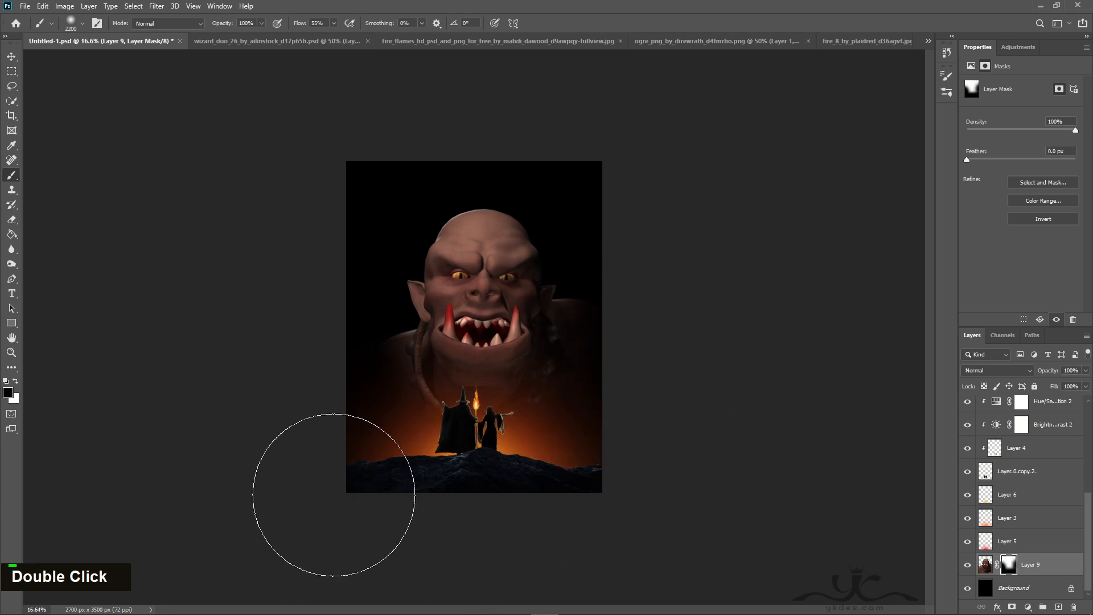
left_click(11, 57)
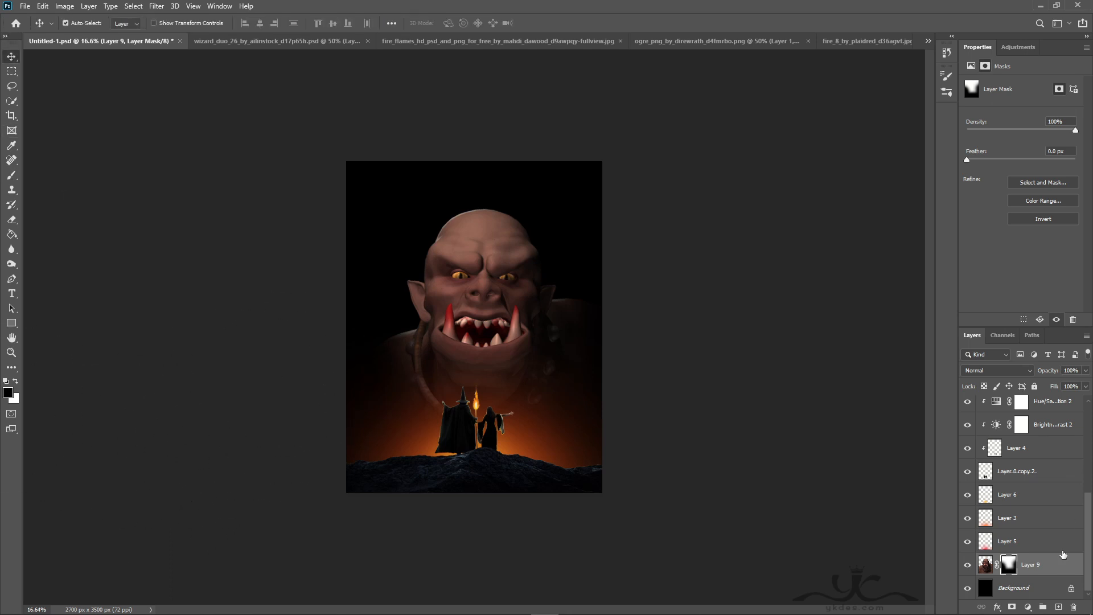
Step: Add a new layer clipped to the ogre and paint soft black shading around its head and shoulders
left_click(1057, 607)
left_click(1064, 576, "alt")
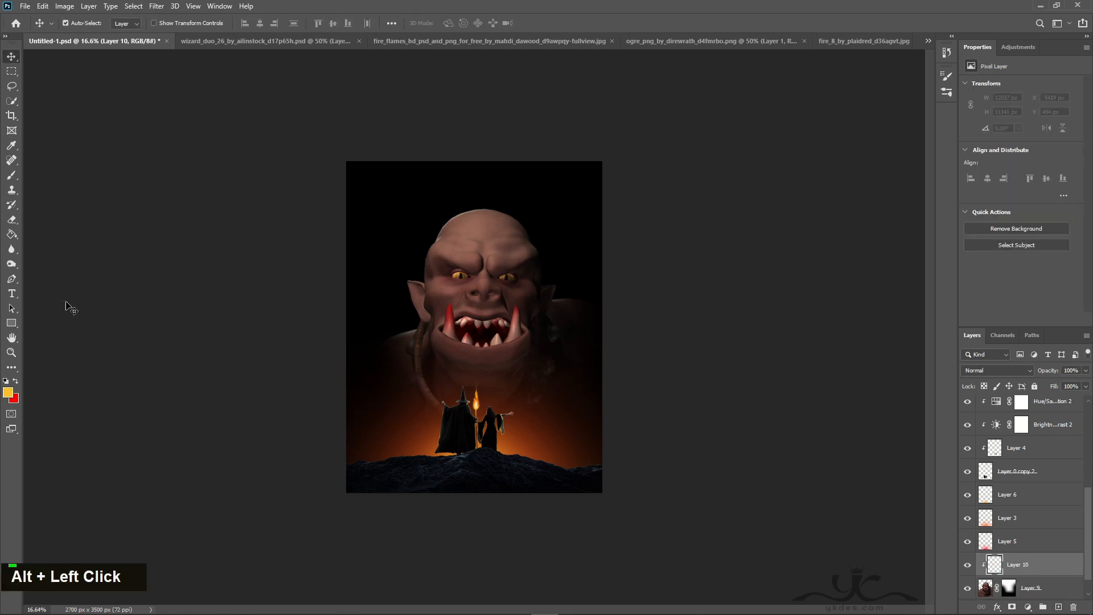
left_click(12, 176)
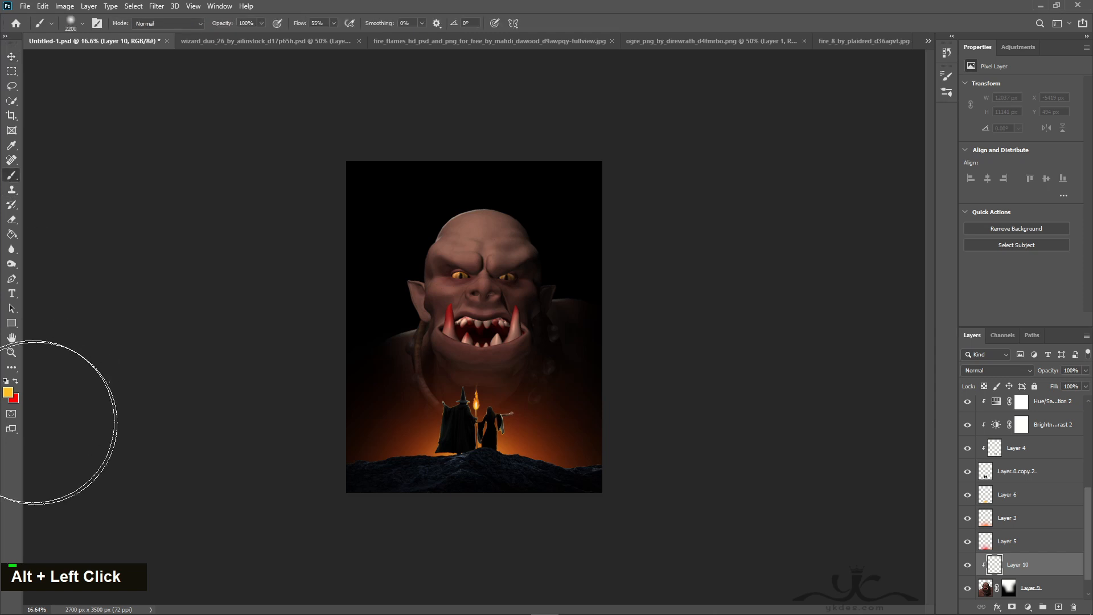
left_click(8, 391)
left_click(363, 325)
left_click(304, 130)
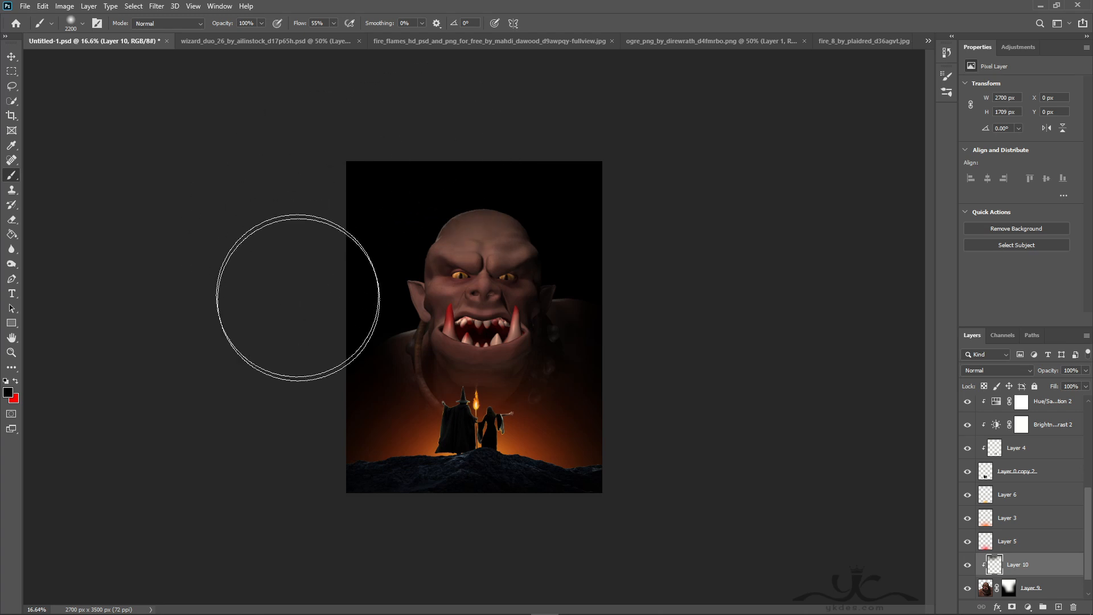
double_click(322, 348)
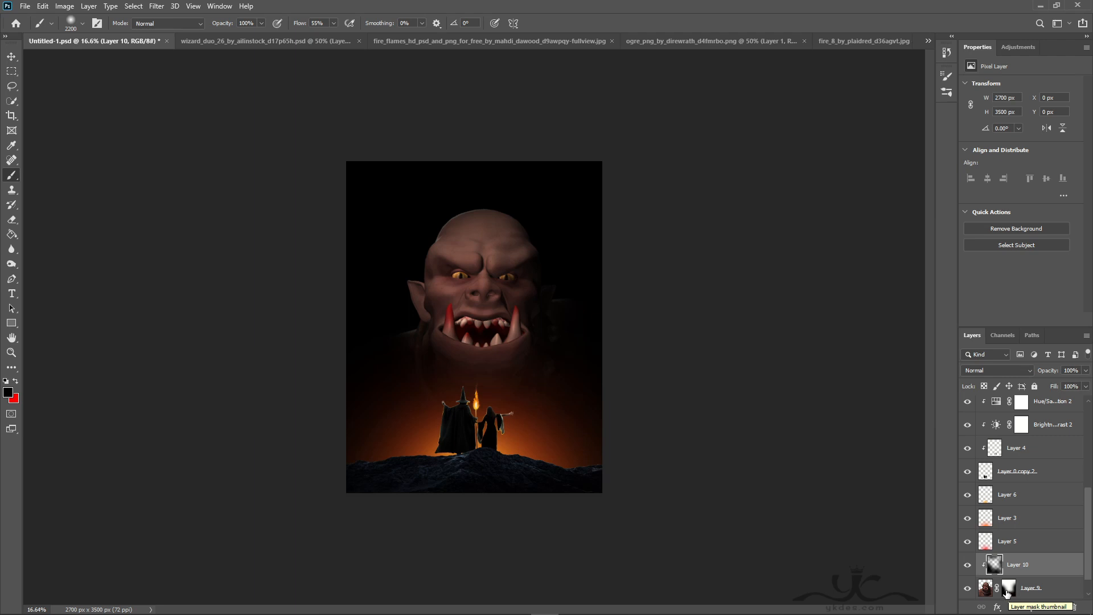
Step: Paint white on the ogre's layer mask over the face and mouth with a soft brush of about 1400 to 1600 px
left_click(1008, 587)
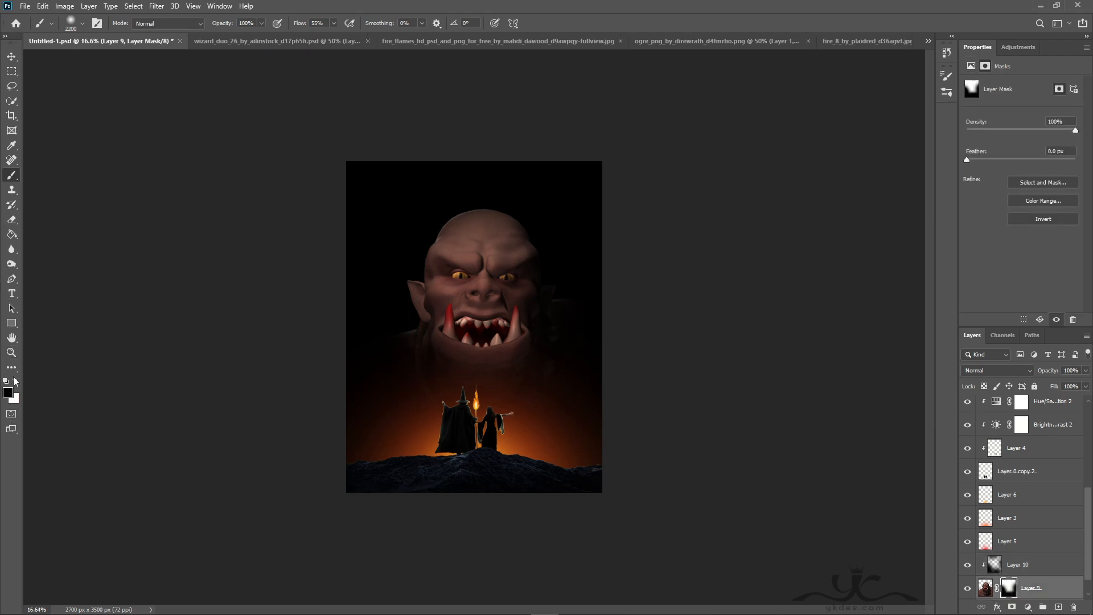
key("bracketleft")
key("bracketleft")
key("bracketleft")
key("bracketleft")
key("bracketleft")
key("bracketleft")
key("bracketleft")
key("bracketleft")
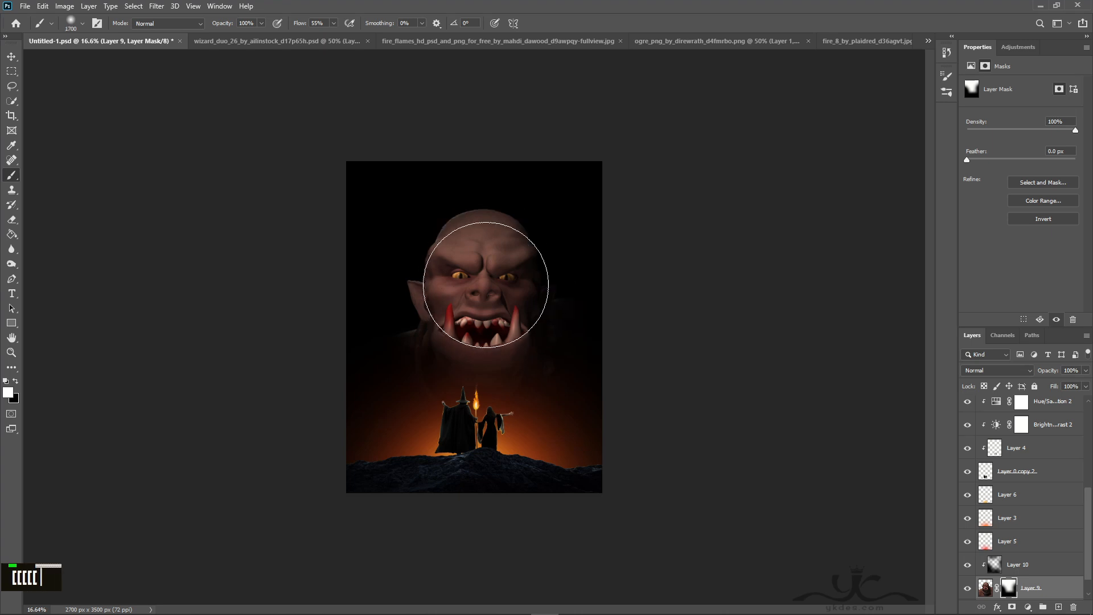
double_click(482, 284)
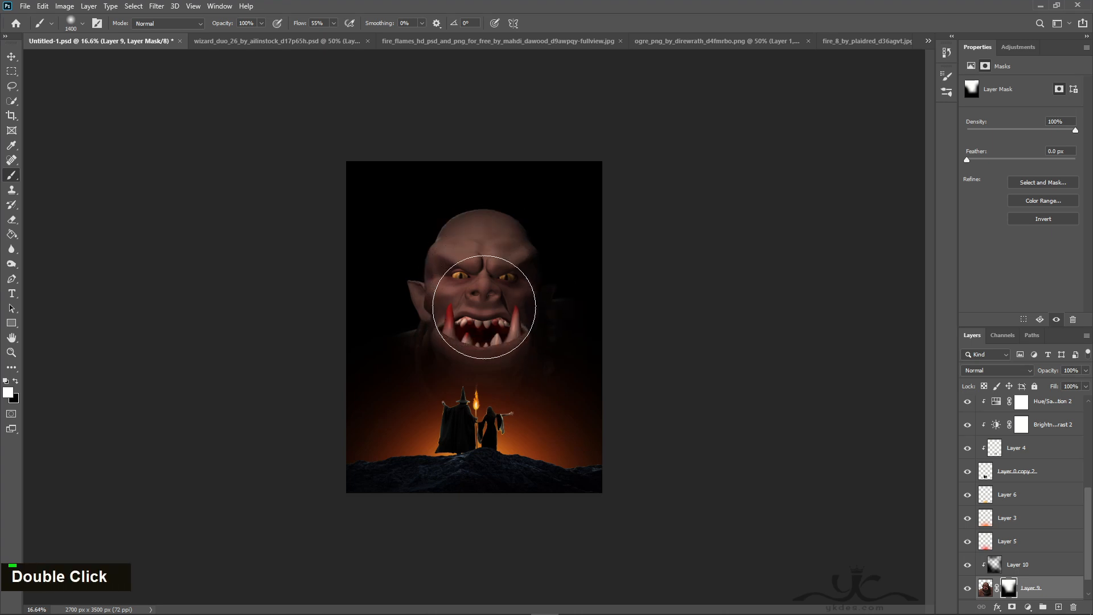
key("bracketright")
key("bracketright")
double_click(479, 321)
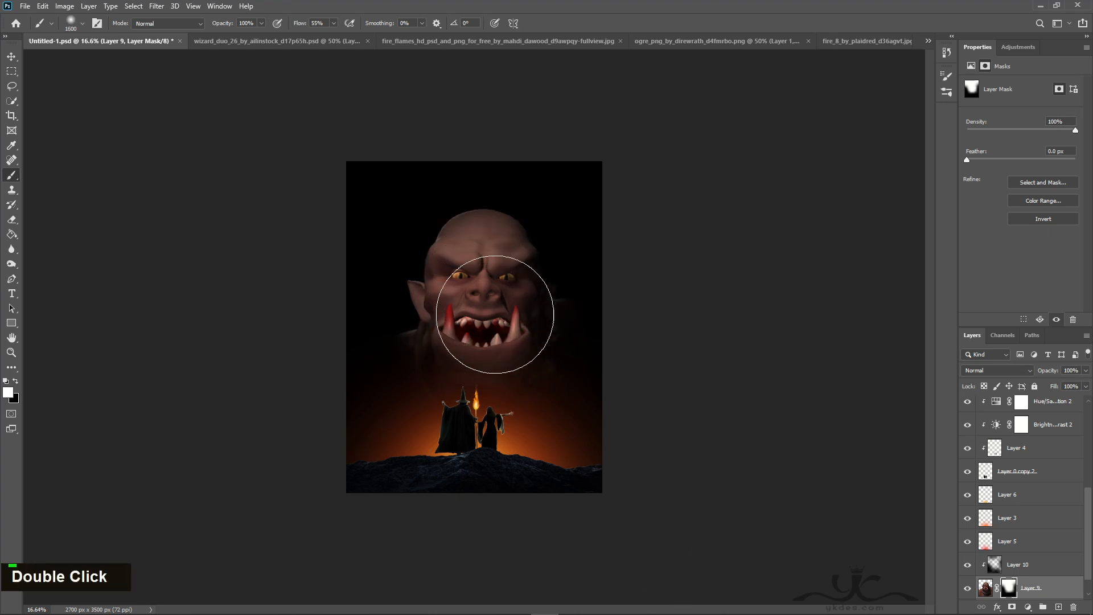
left_click(12, 57)
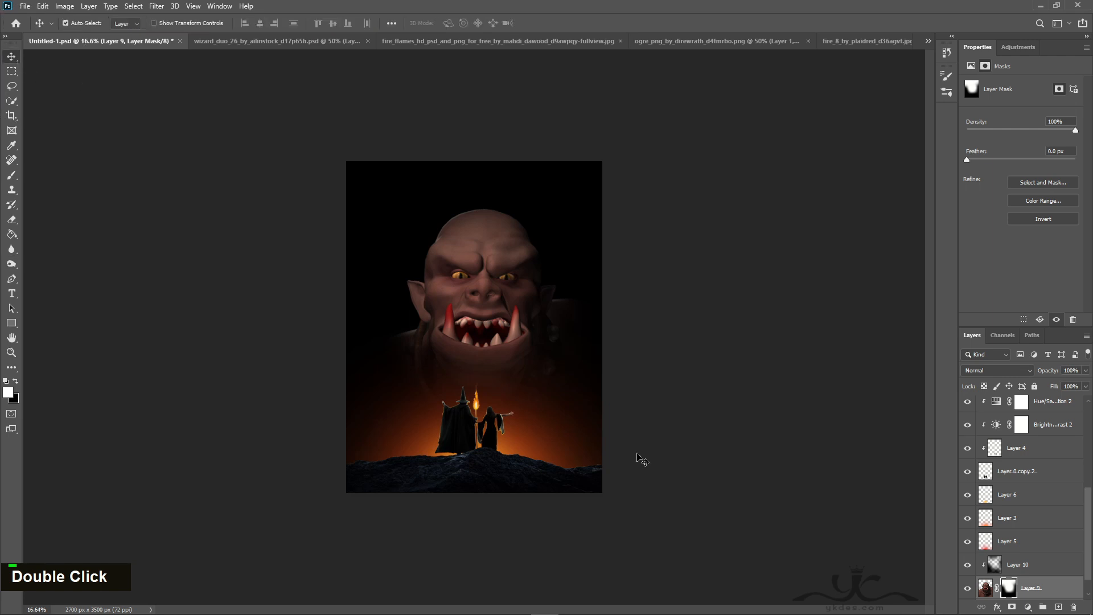
Step: Add a new layer directly above the Background and choose a fog brush from Free Fog Photoshop Brushes 1 at 4400 px
scroll(1024, 541, "down", 1)
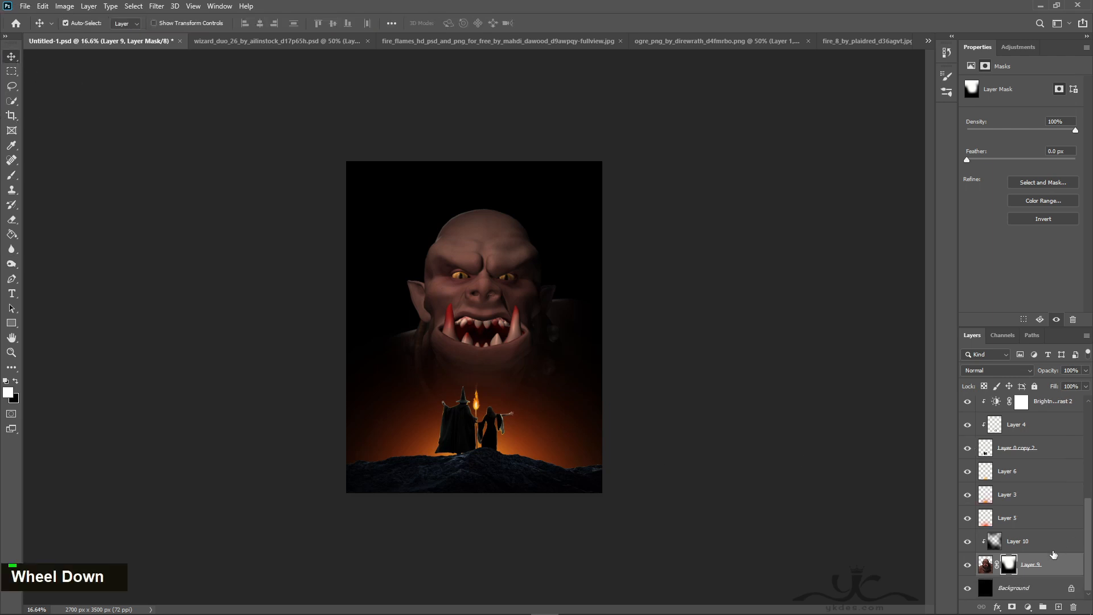
left_click(1025, 589)
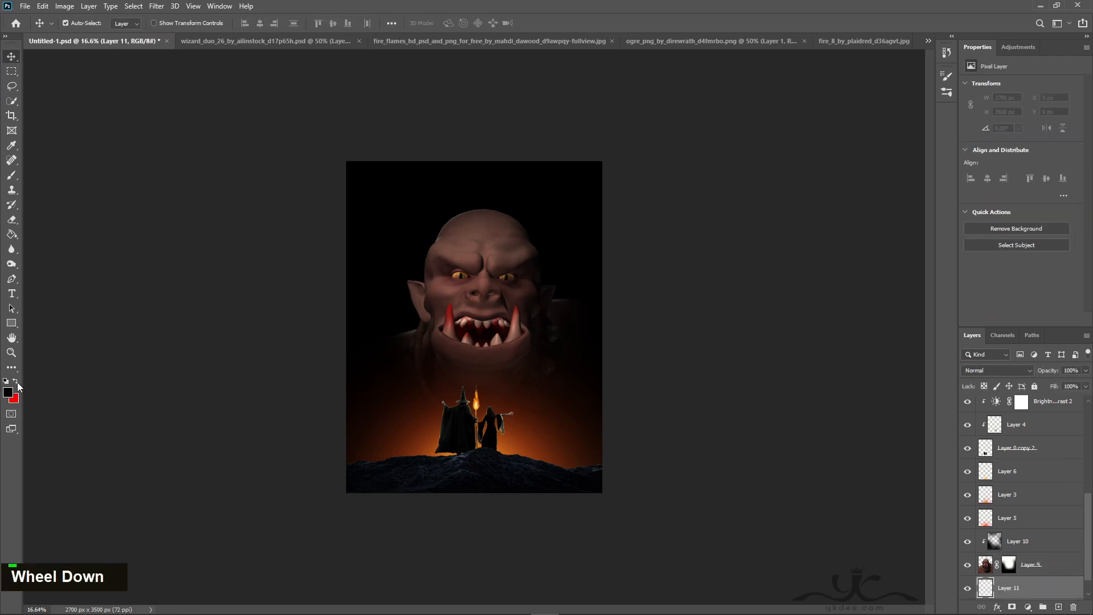
left_click(16, 382)
left_click(12, 176)
left_click(81, 24)
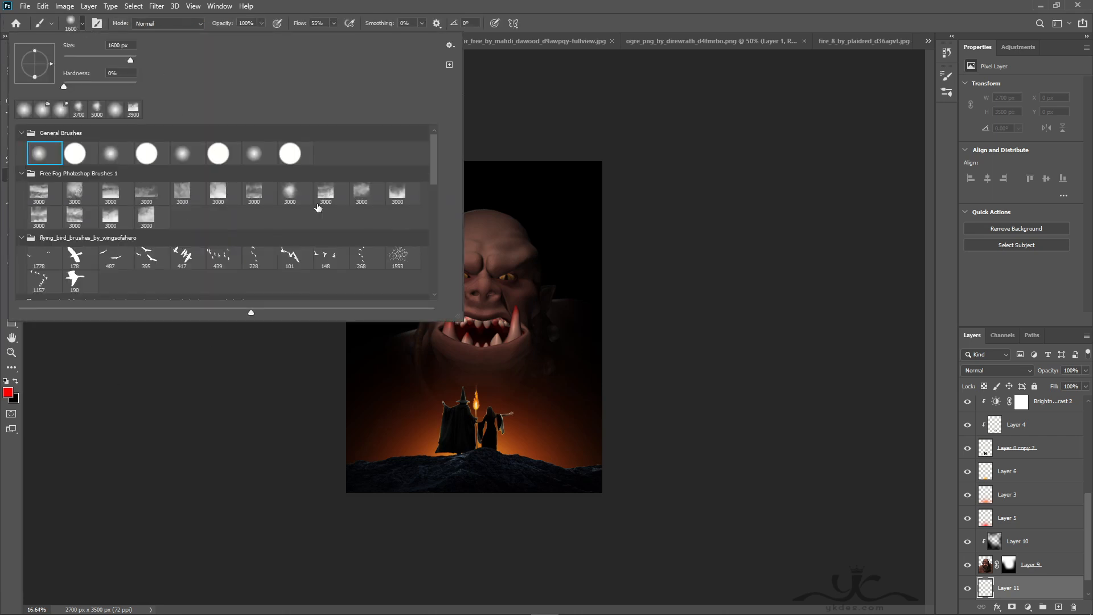
double_click(609, 4)
key("bracketright")
key("bracketright")
key("bracketright")
key("bracketright")
key("bracketright")
key("bracketright")
key("bracketright")
key("bracketright")
key("bracketright")
key("bracketright")
key("bracketright")
key("bracketright")
key("bracketright")
key("bracketright")
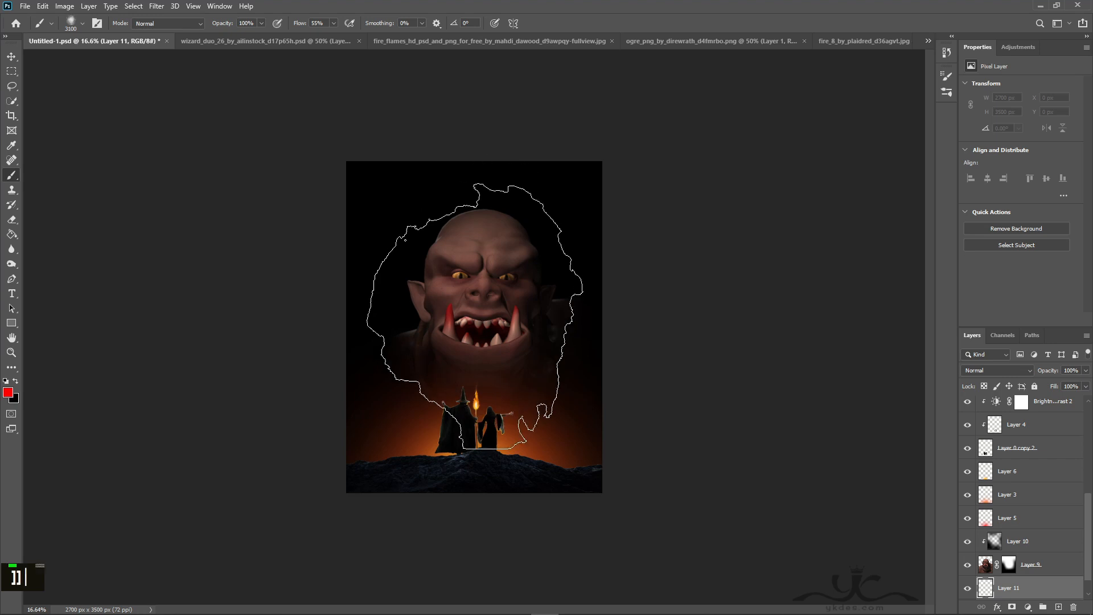
Step: Replace the trial red fog behind the ogre with white fog and lower the layer's opacity to 25%
left_click(471, 319)
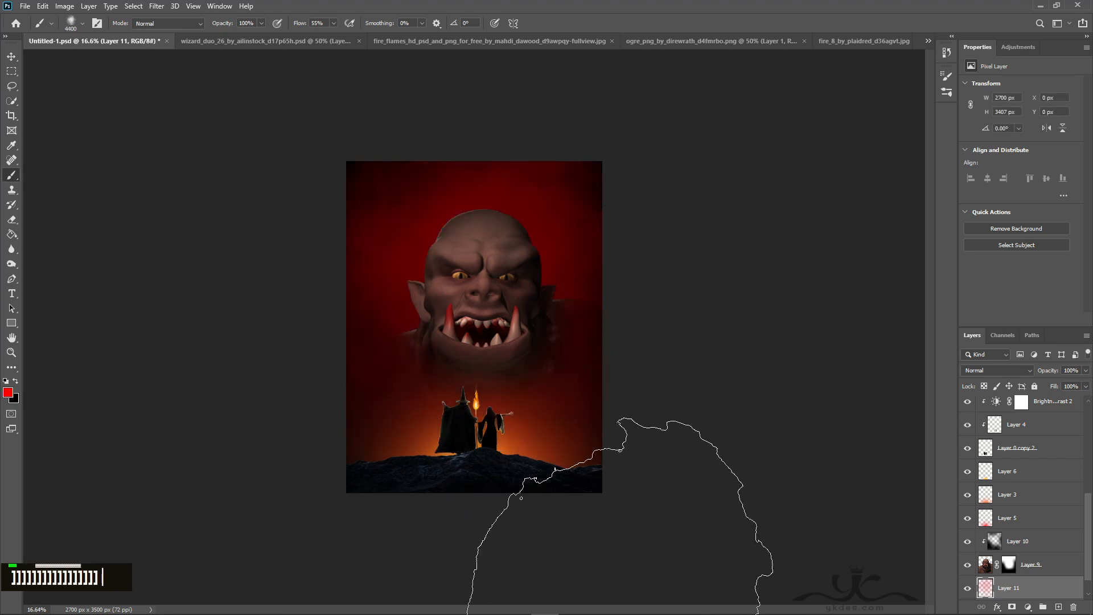
key("ctrl+z")
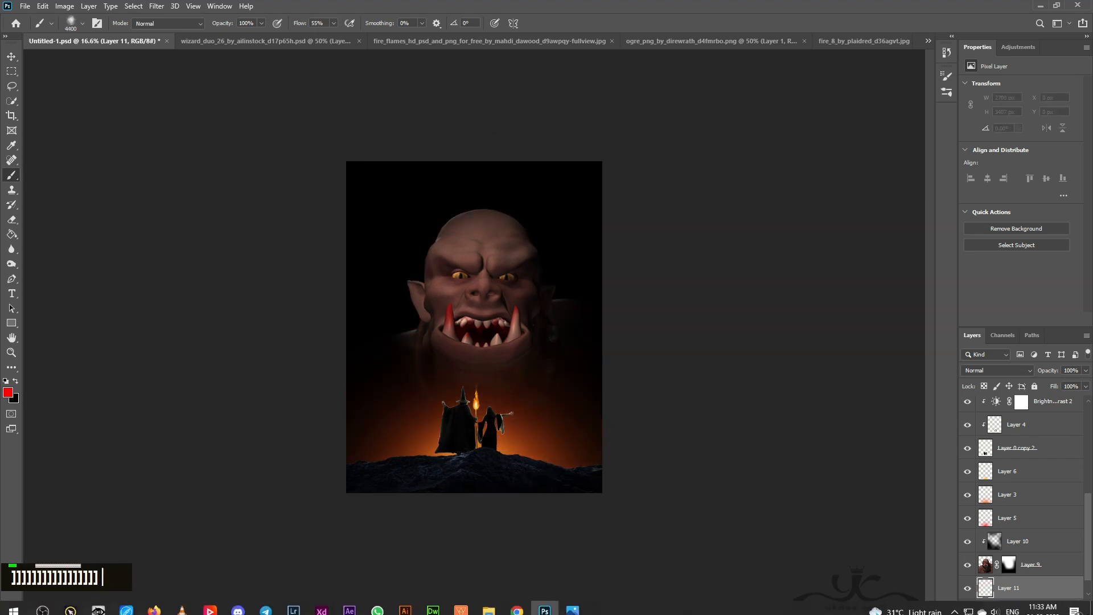
left_click(8, 392)
left_click(46, 134)
left_click(339, 128)
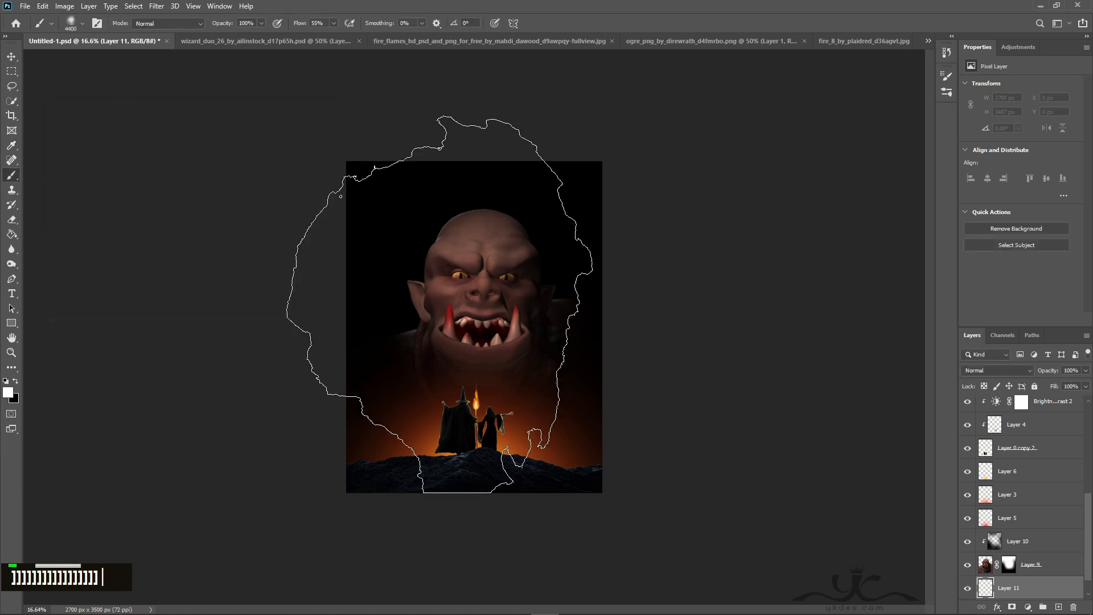
left_click(488, 293)
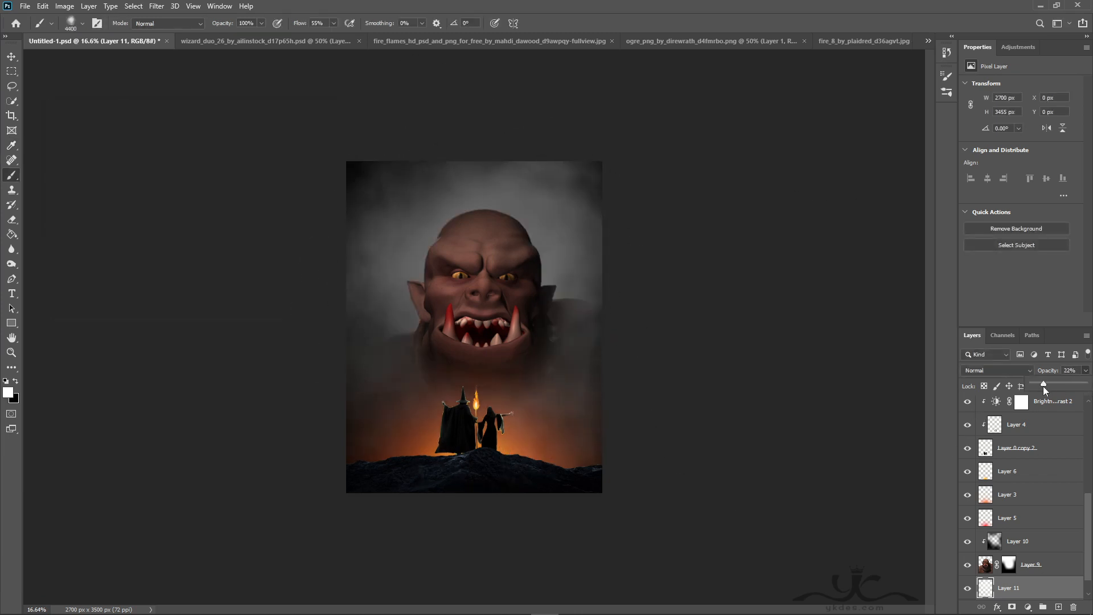
left_click_drag(1043, 386, 1041, 386)
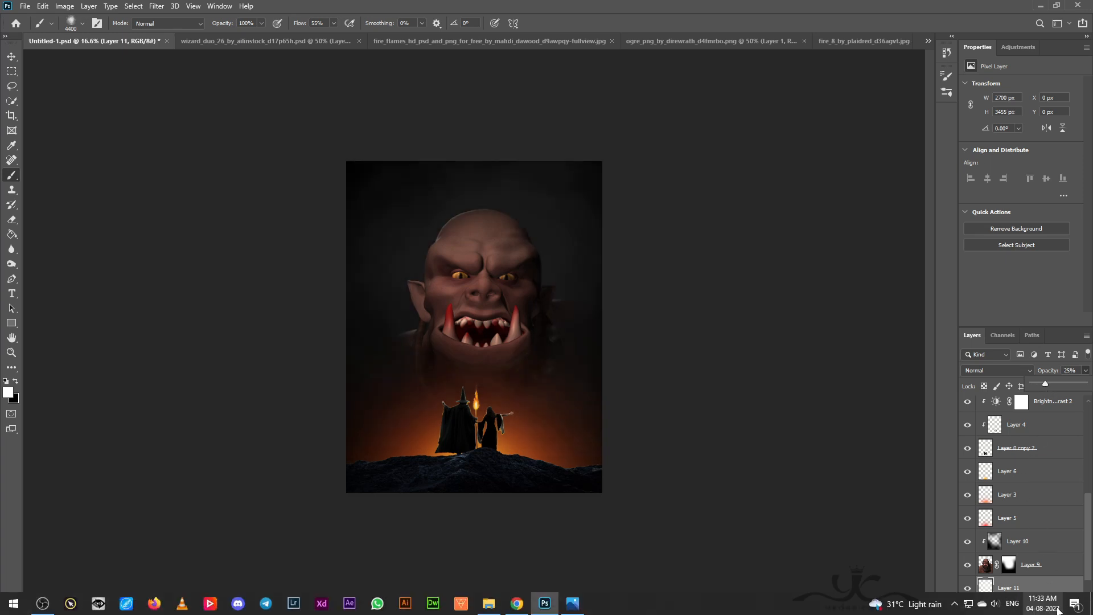
Step: Stamp orange (#ff5400) fog behind the ogre on another new layer and lower that layer's opacity to 41%
left_click(1057, 607)
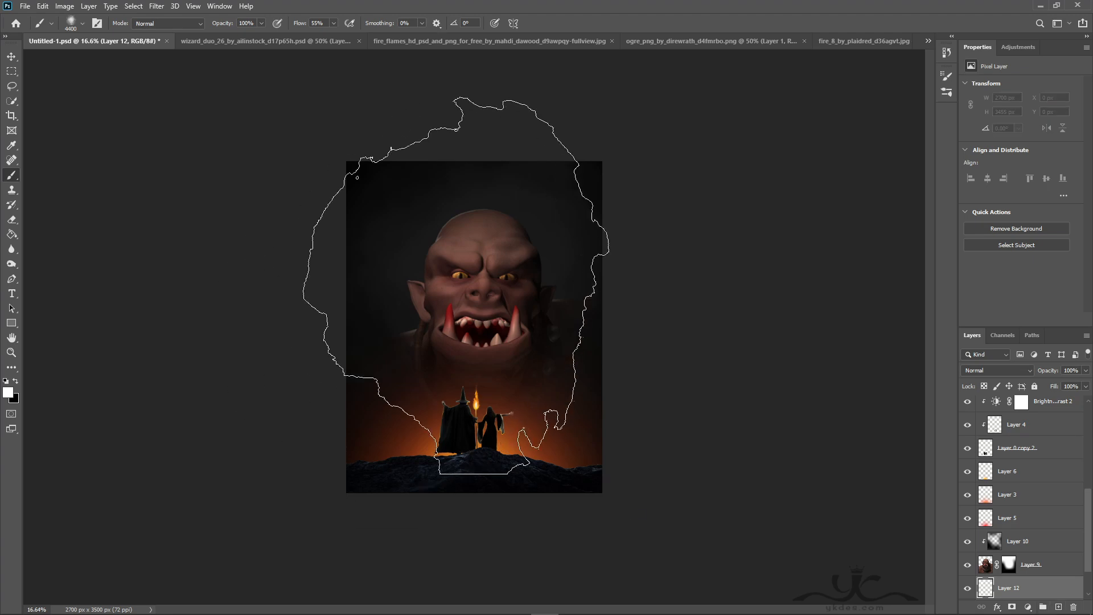
left_click(9, 392)
left_click_drag(178, 171, 204, 128)
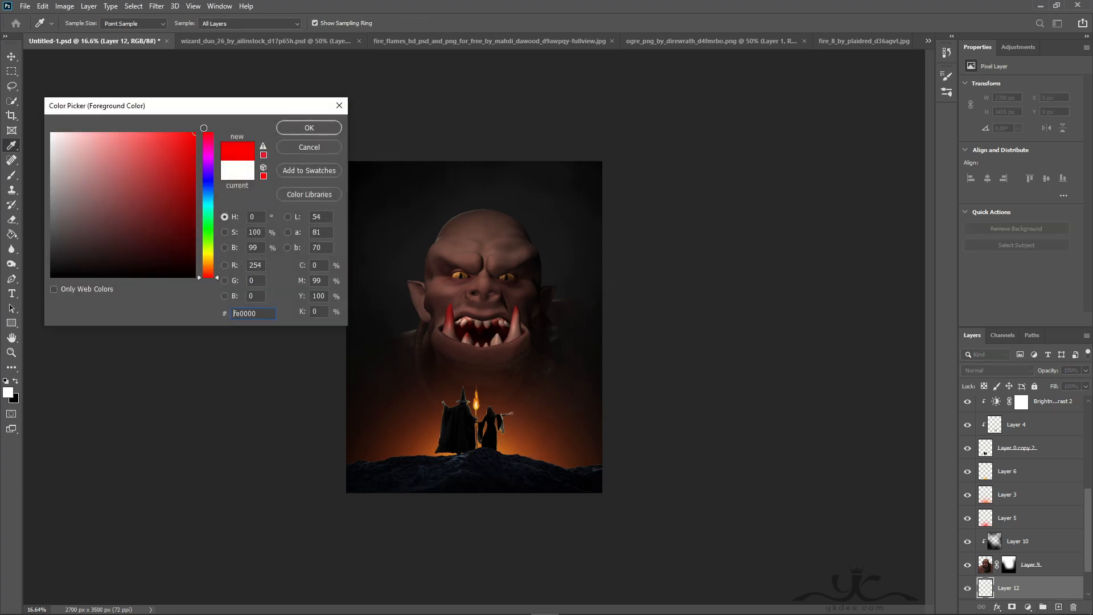
left_click_drag(216, 277, 212, 271)
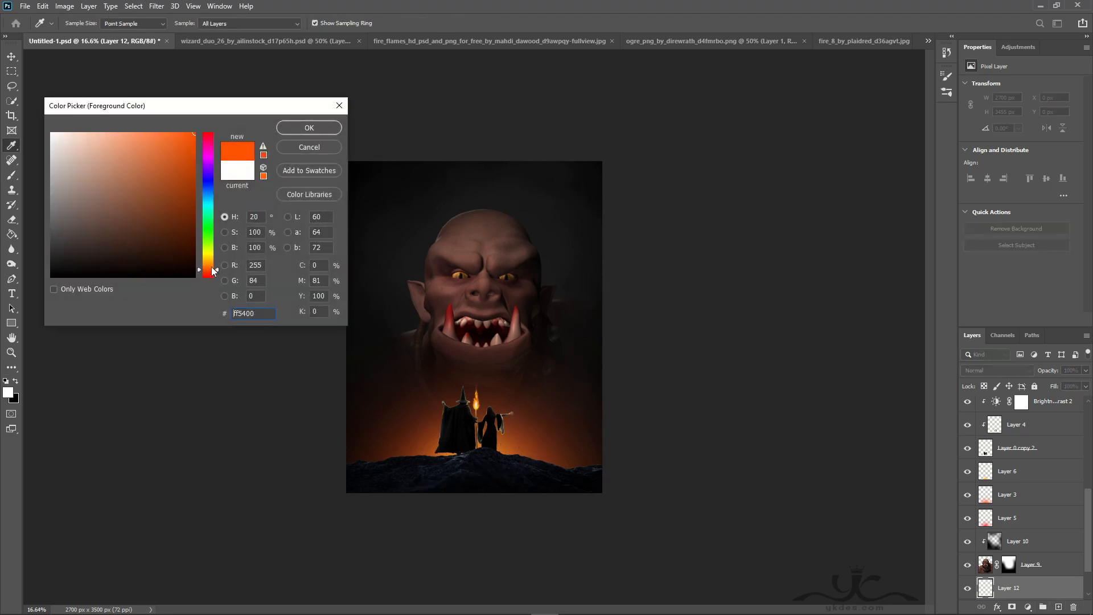
left_click(309, 128)
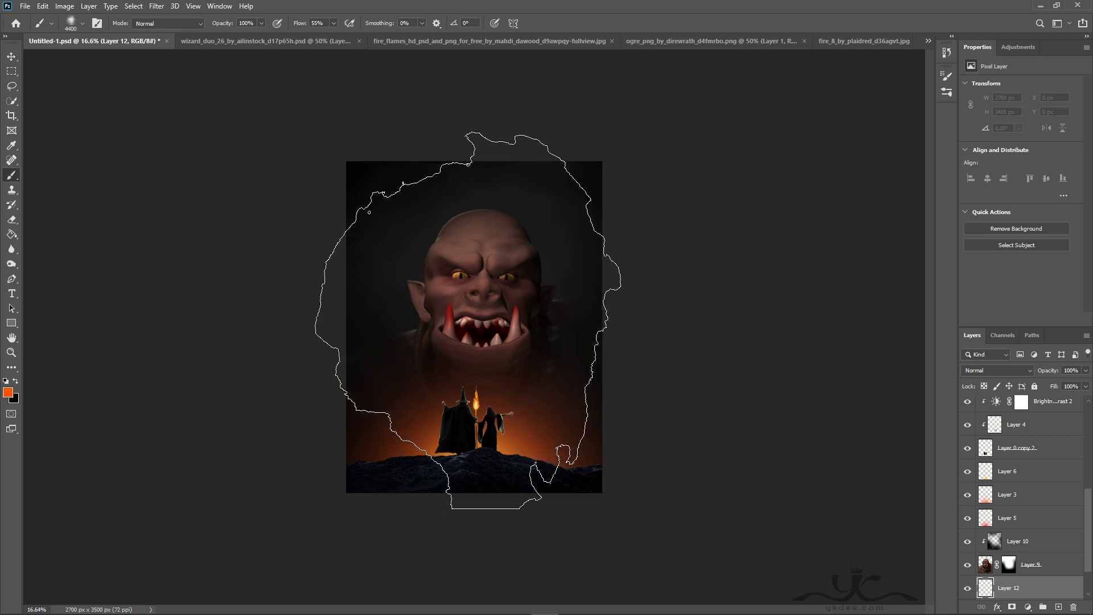
left_click(468, 330)
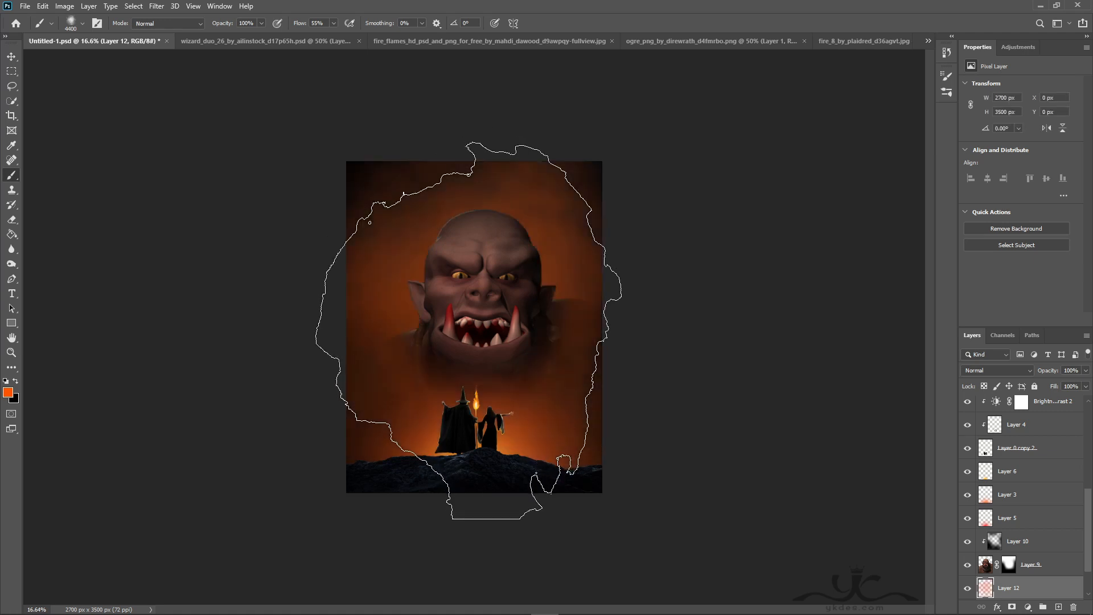
left_click(12, 57)
left_click_drag(1086, 387, 1053, 387)
Step: Add a layer mask to the orange fog layer and choose a soft round brush at 3100 px
left_click(1012, 608)
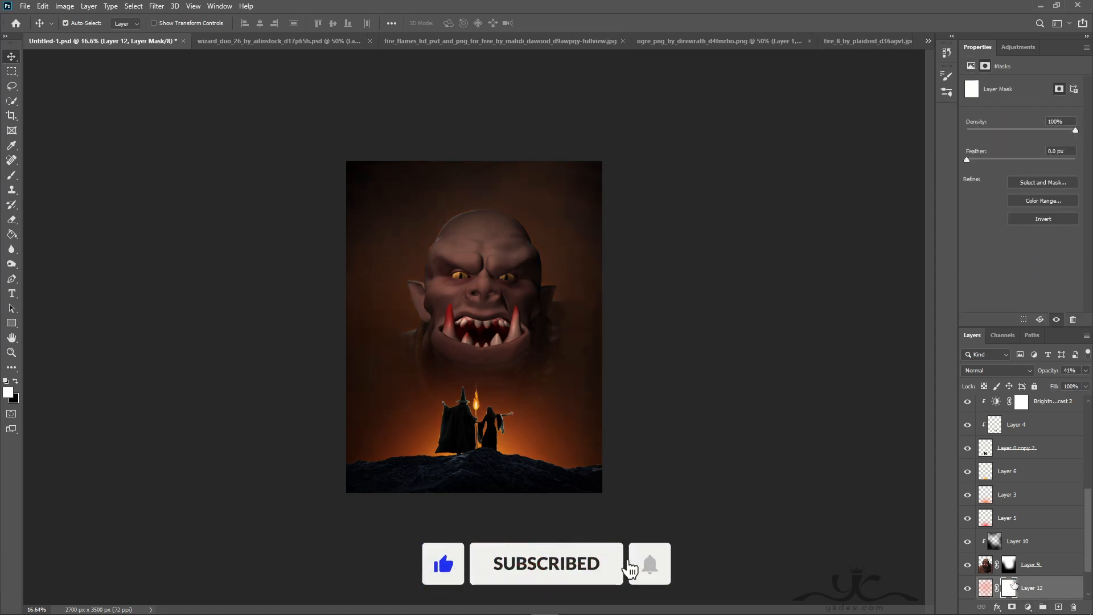
double_click(12, 175)
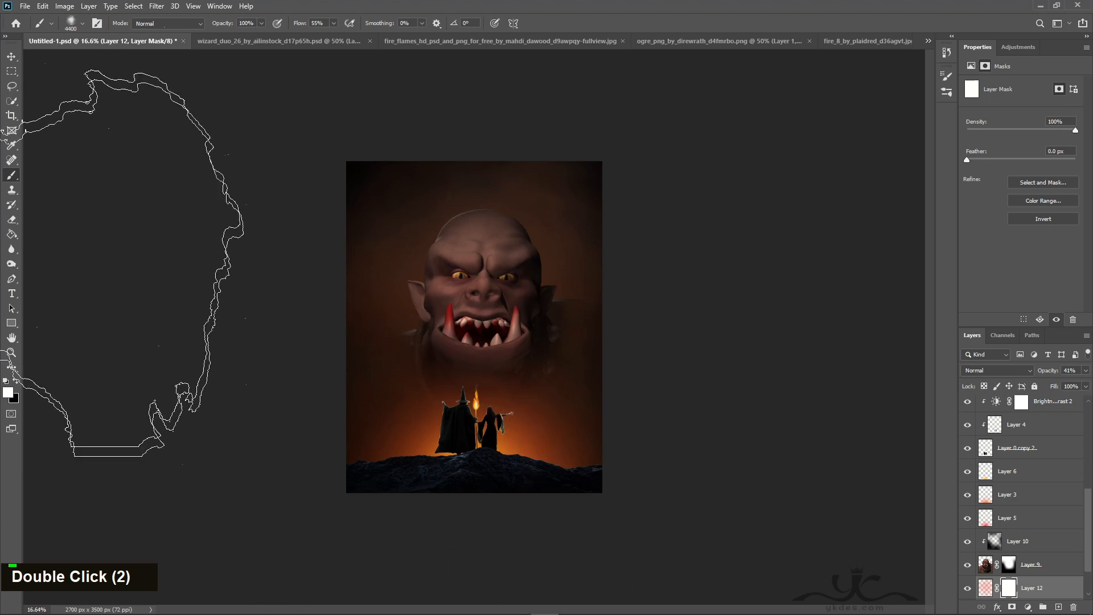
left_click(73, 23)
double_click(42, 111)
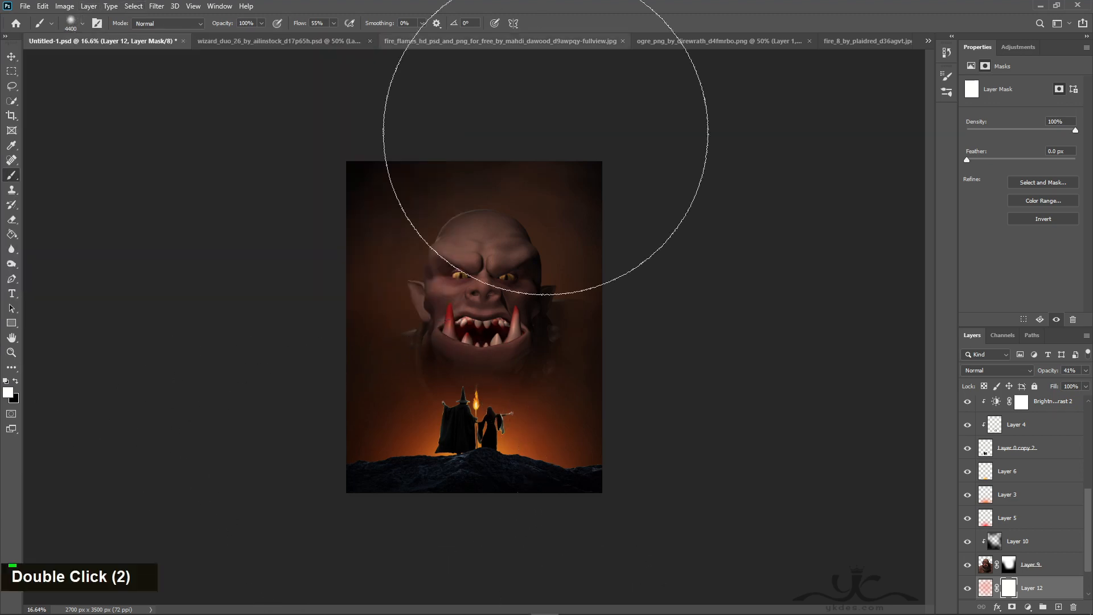
key("bracketleft")
key("bracketleft")
key("bracketleft")
key("bracketleft")
key("bracketleft")
key("bracketleft")
key("bracketleft")
key("bracketleft")
key("bracketleft")
key("bracketleft")
key("bracketleft")
key("bracketleft")
key("bracketleft")
key("bracketleft")
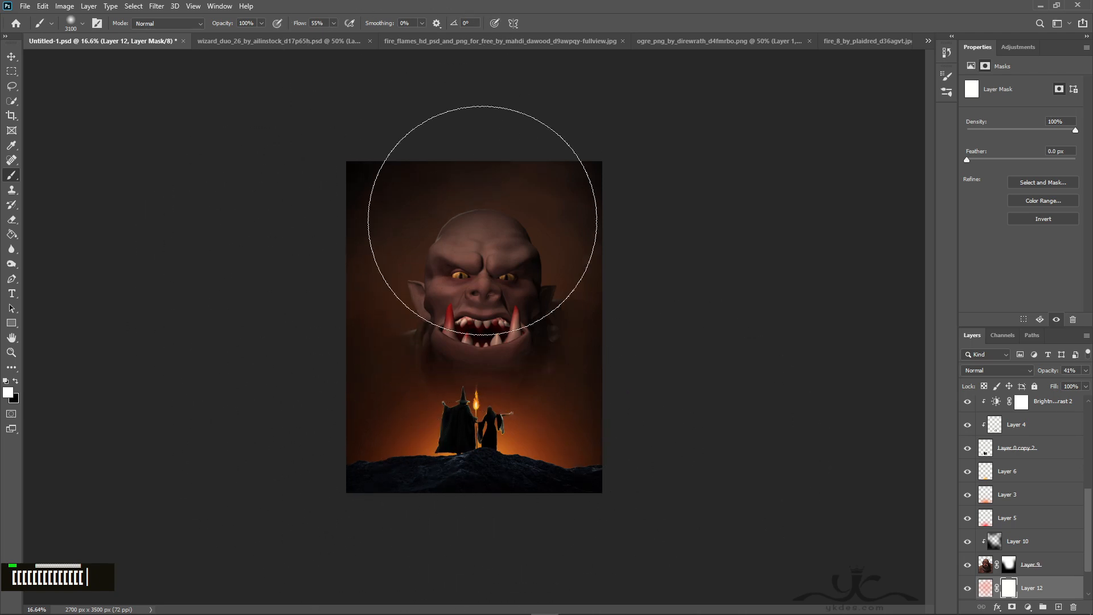
Step: Paint black on the orange fog layer's mask over the ground and both outer sides, reducing the soft brush to 2100 px
left_click(15, 381)
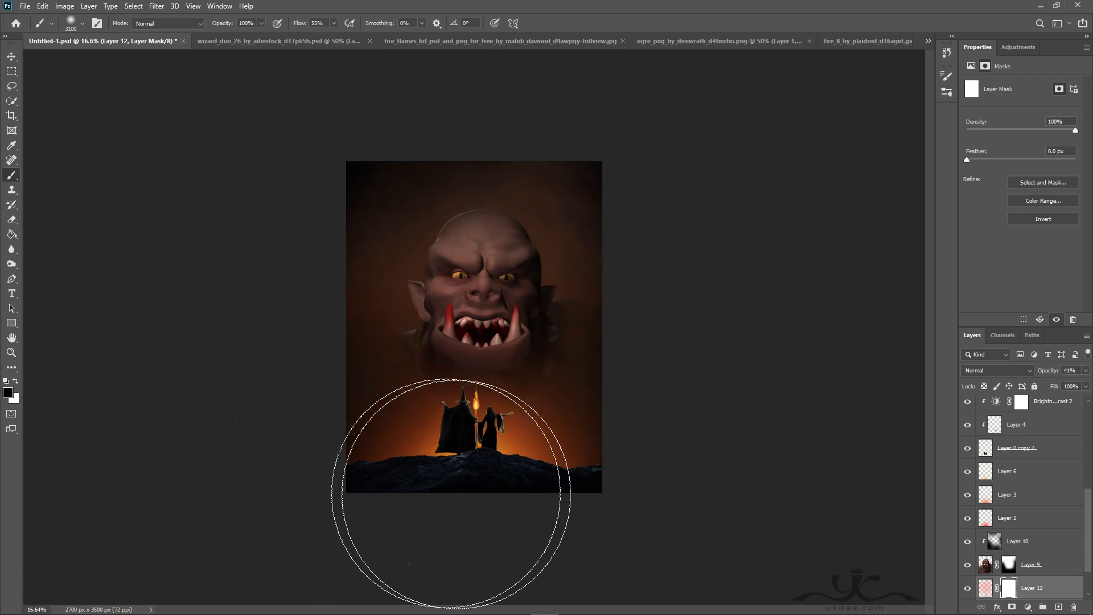
mouse_move(454, 488)
left_mouse_down()
mouse_move(556, 487)
mouse_move(664, 427)
left_mouse_up()
key("bracketleft")
key("bracketleft")
key("bracketleft")
key("bracketleft")
key("bracketleft")
key("bracketleft")
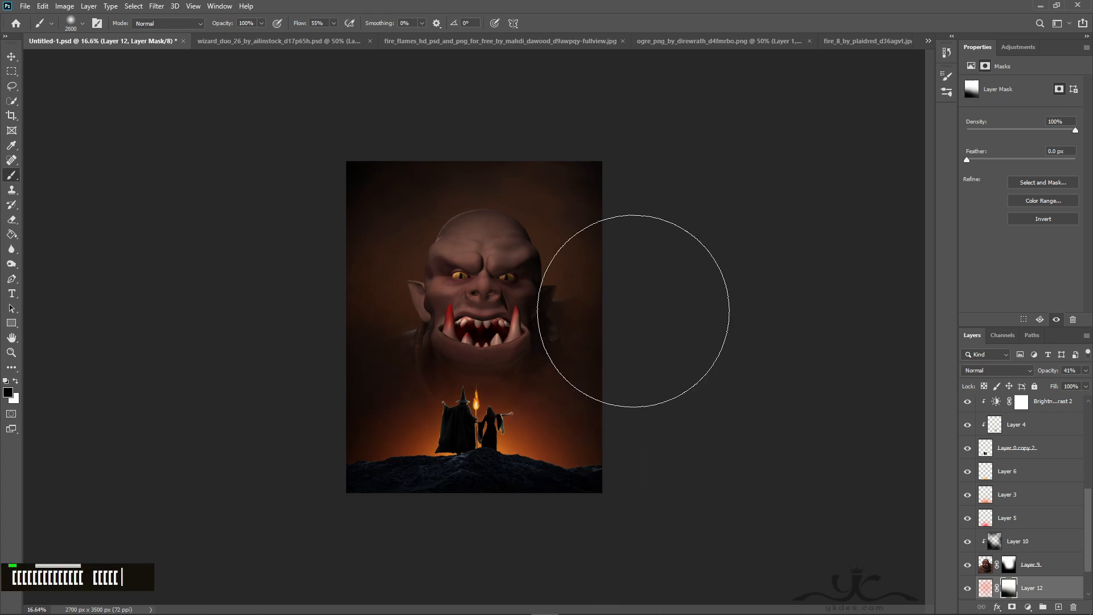
key("ctrl+equal")
key("ctrl+equal")
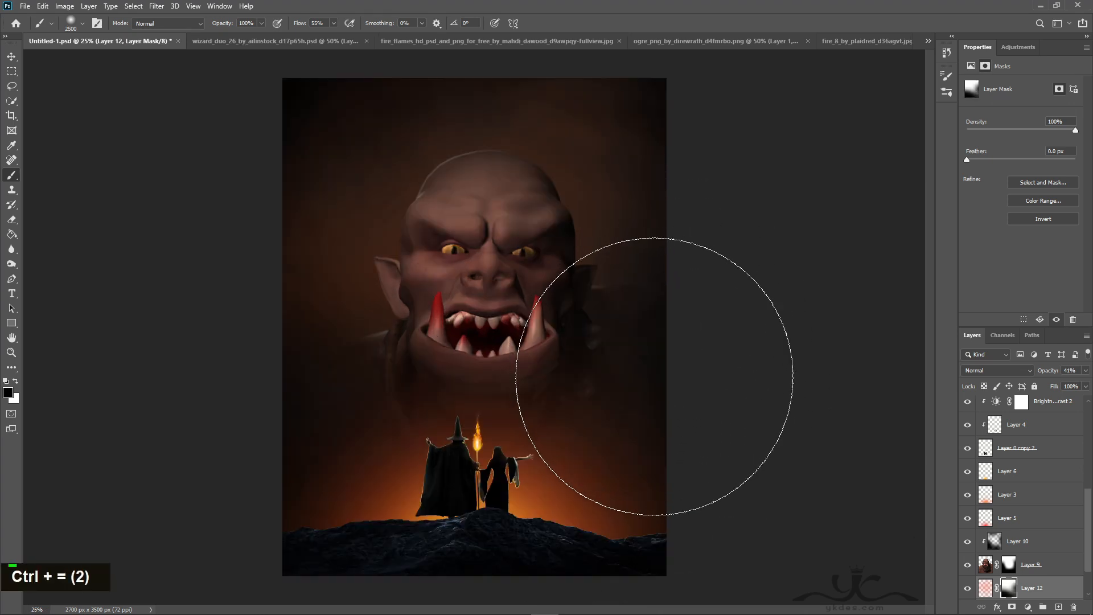
key("bracketleft")
key("bracketleft")
key("bracketleft")
key("bracketleft")
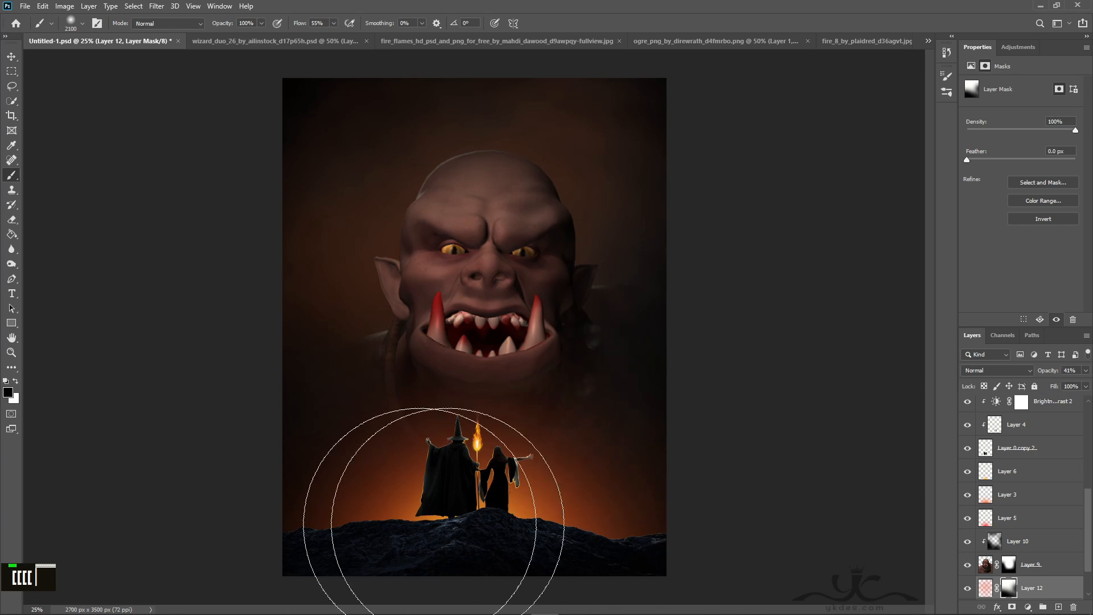
mouse_move(351, 481)
left_mouse_down()
mouse_move(367, 464)
mouse_move(329, 435)
mouse_move(245, 421)
left_mouse_up()
mouse_move(609, 507)
left_mouse_down()
mouse_move(693, 444)
mouse_move(689, 424)
left_mouse_up()
mouse_move(715, 193)
left_mouse_down()
mouse_move(654, 112)
mouse_move(592, 366)
left_mouse_up()
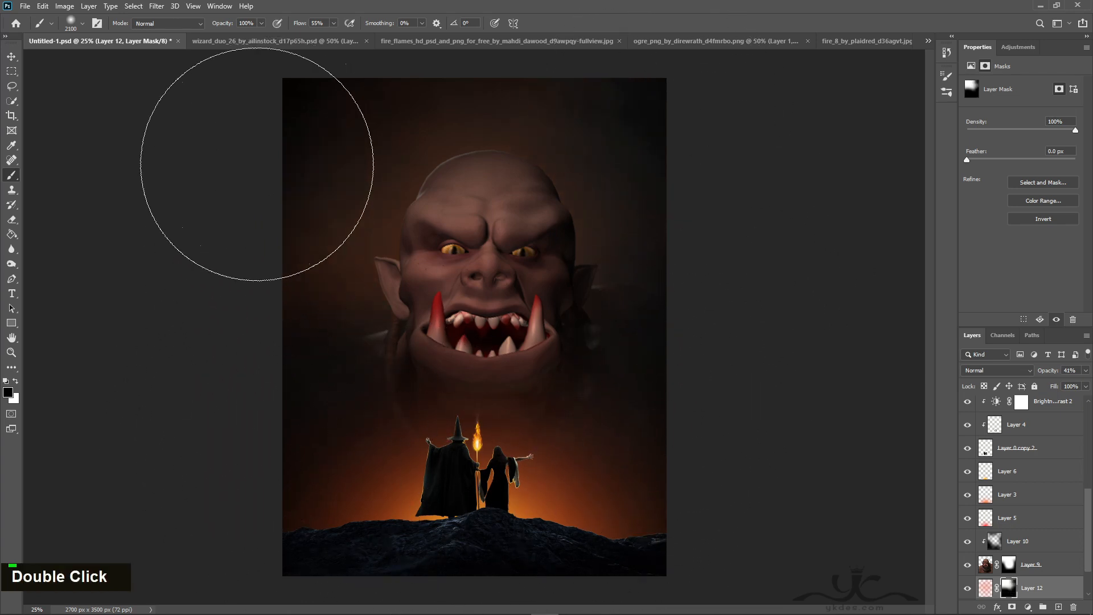
mouse_move(258, 166)
left_mouse_down()
mouse_move(242, 290)
mouse_move(281, 427)
left_mouse_up()
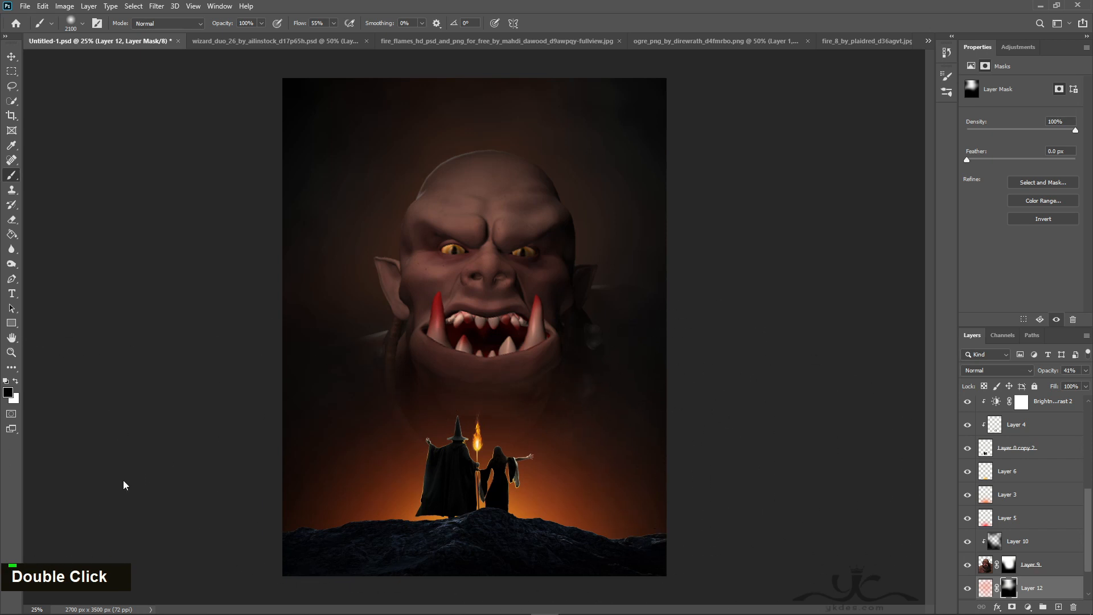
left_click(12, 56)
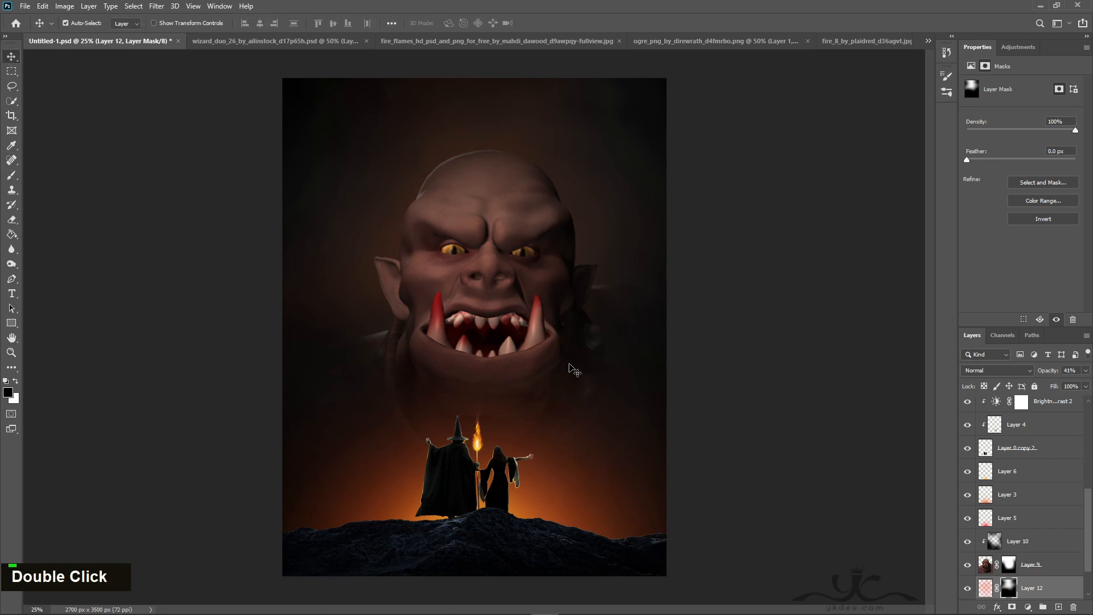
left_click(967, 588)
left_click(967, 588)
left_click(967, 588)
left_click(967, 589)
Step: Add an Exposure adjustment clipped to the ogre with exposure +1.50 and gamma correction 0.74
left_click(1025, 565)
left_click(1032, 542)
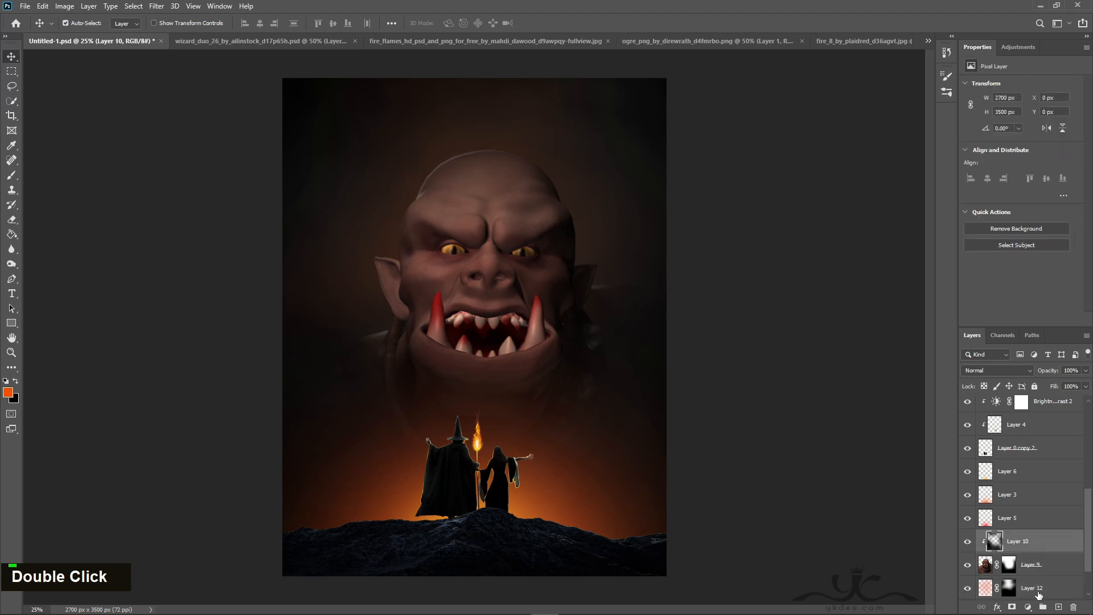
left_click(1027, 606)
left_click(1037, 471)
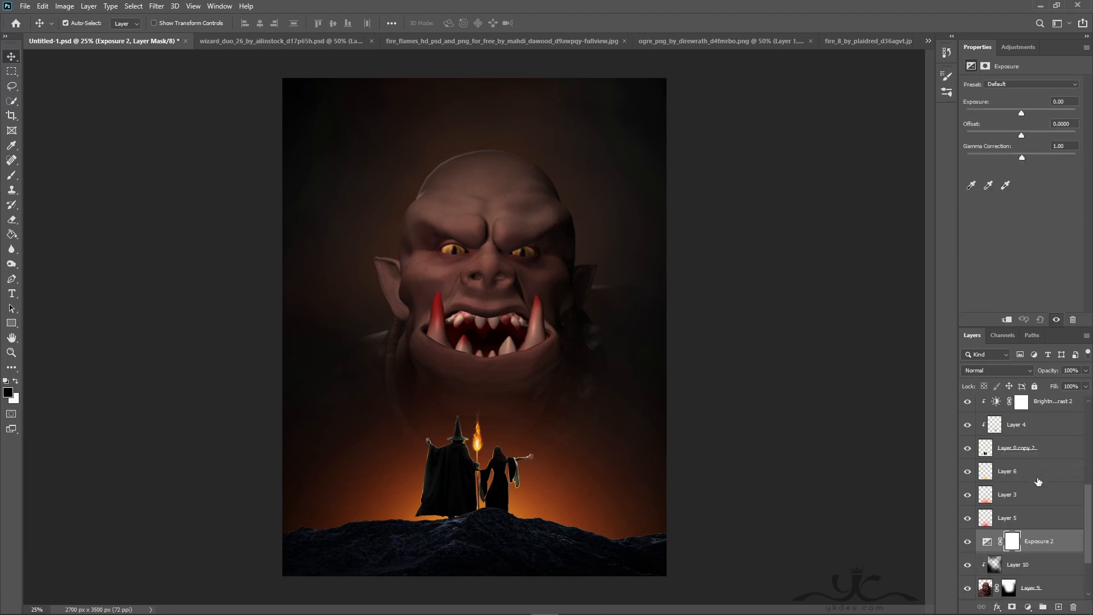
left_click(1030, 159)
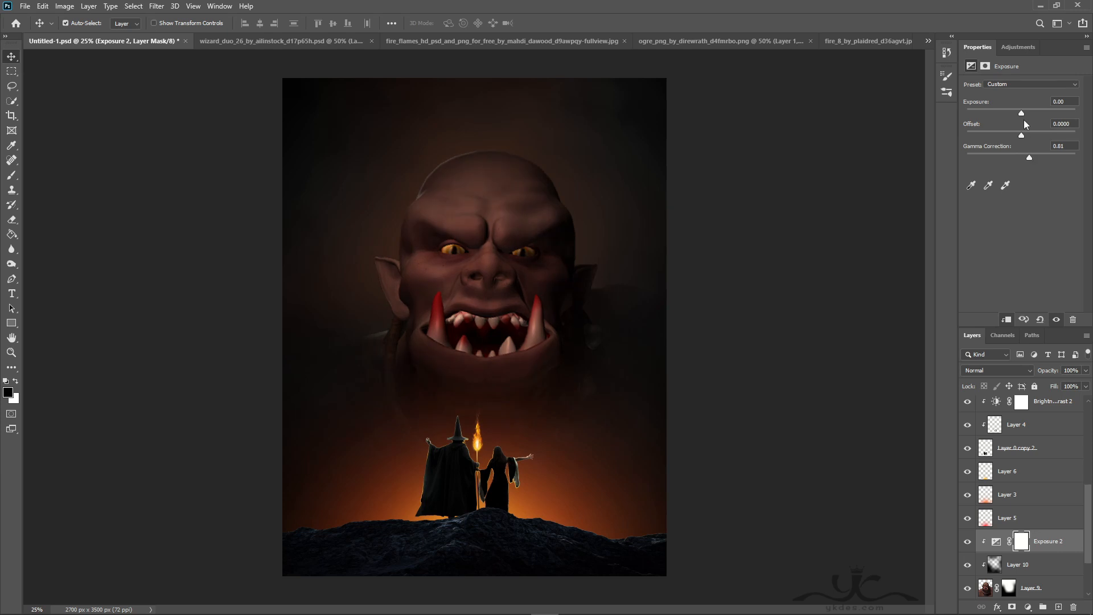
left_click_drag(1022, 114, 1030, 111)
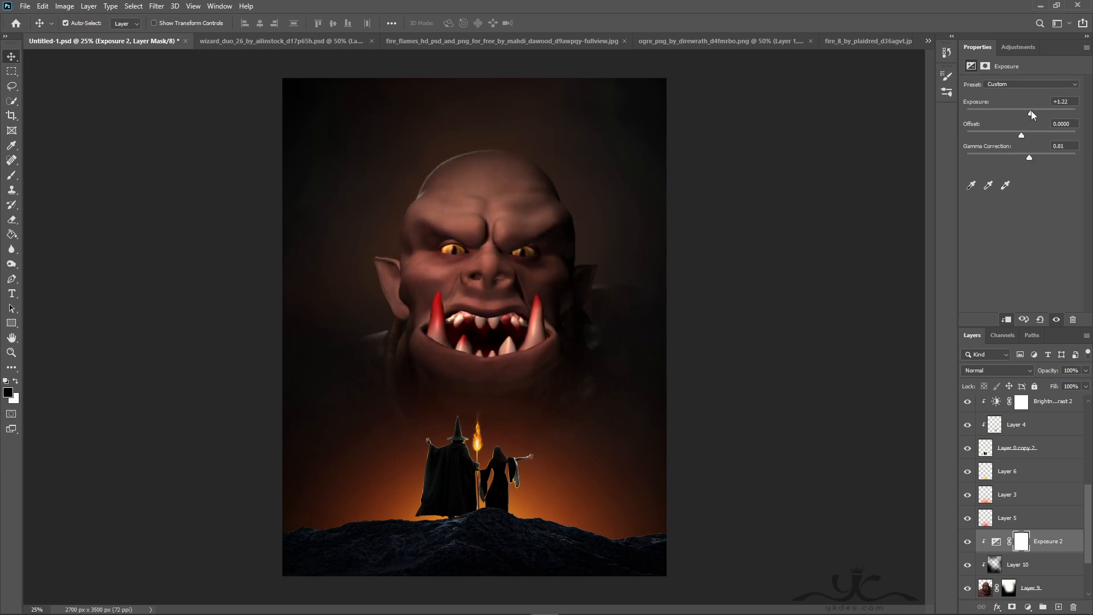
left_click(1034, 158)
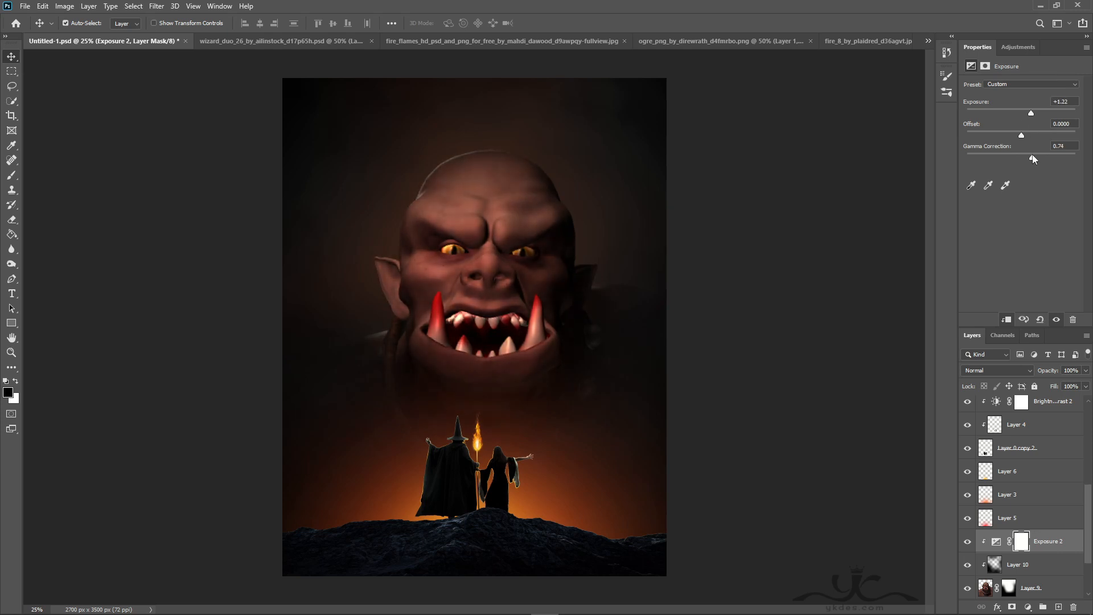
left_click_drag(1031, 112, 1033, 113)
Step: Add clipped Hue/Saturation (saturation -20, lightness -14) and Brightness/Contrast (brightness 35, contrast 36) adjustments to the ogre
left_click(1028, 610)
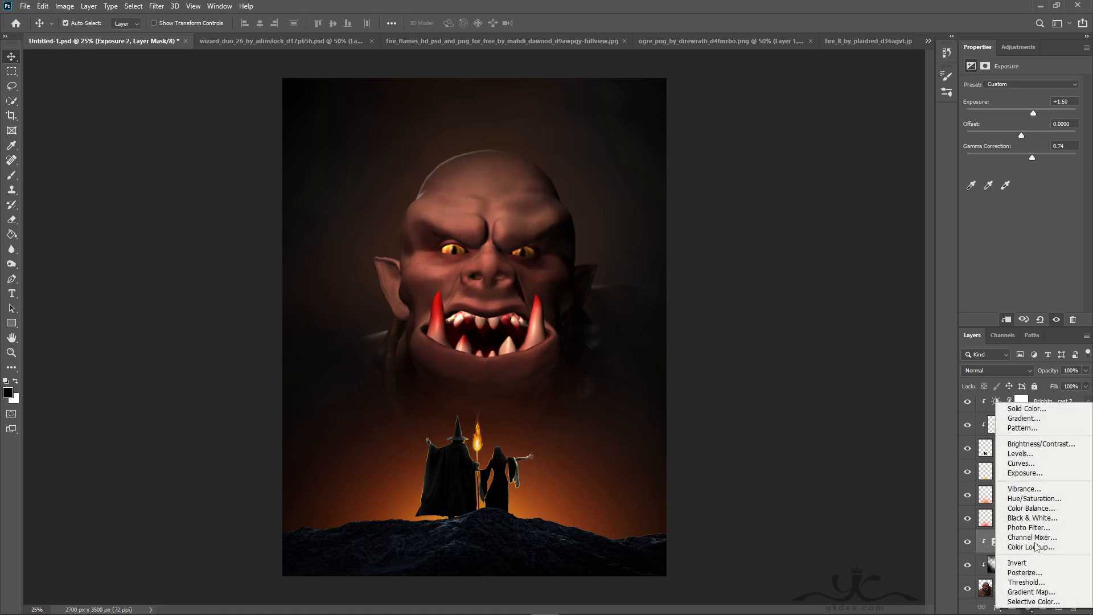
left_click(1055, 499)
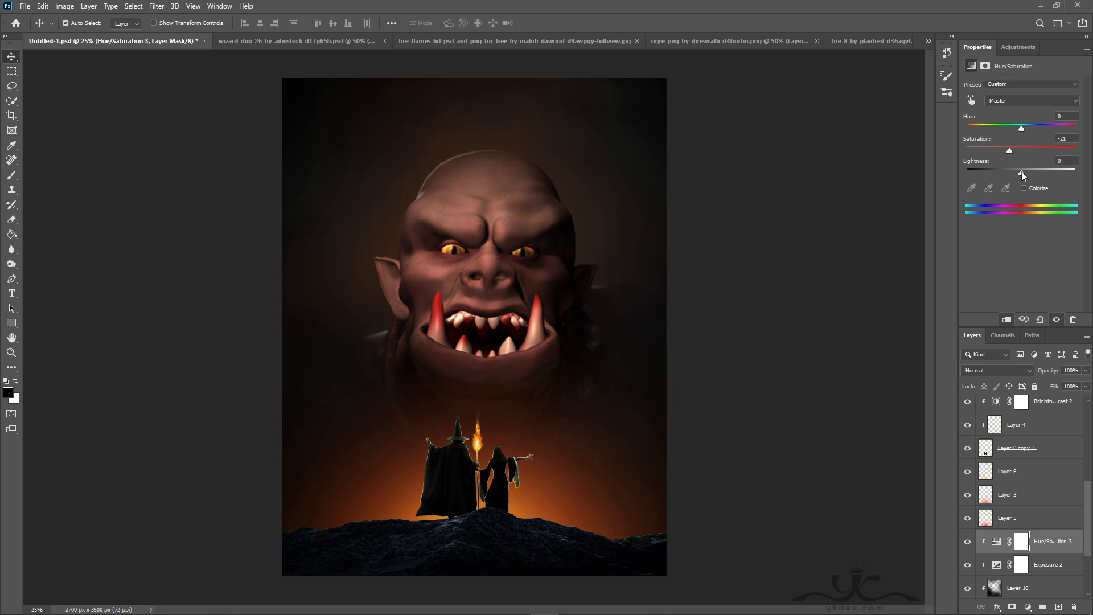
left_click_drag(1018, 175, 1018, 175)
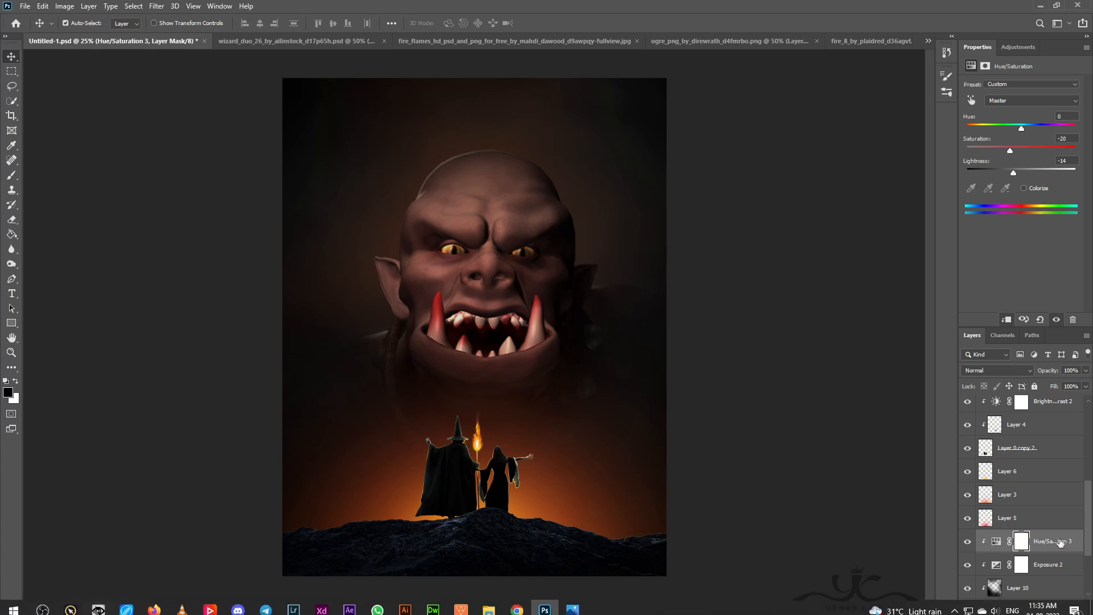
left_click(1028, 608)
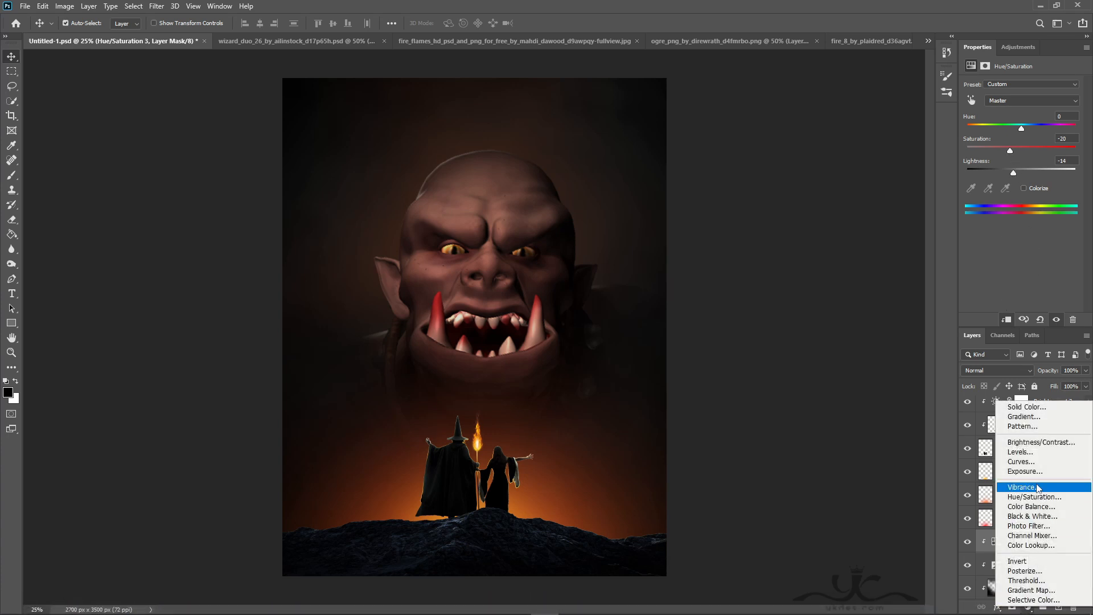
left_click(1033, 443)
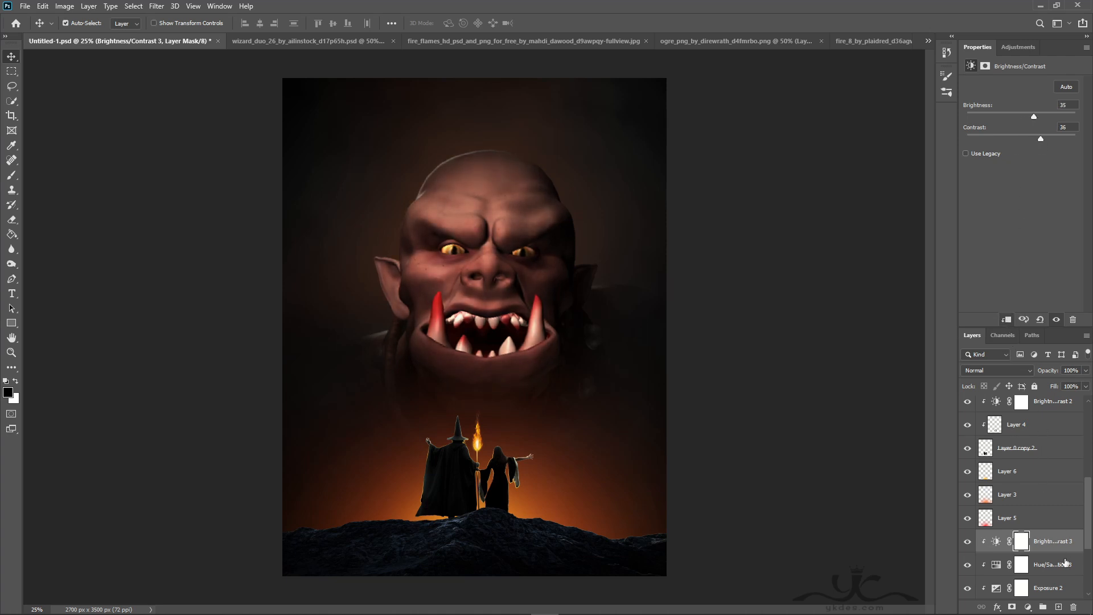
Step: Add a new layer clipped to the ogre in Overlay mode and pick a lighter, yellower orange for the brush
left_click(1058, 607)
left_click(1063, 550, "alt")
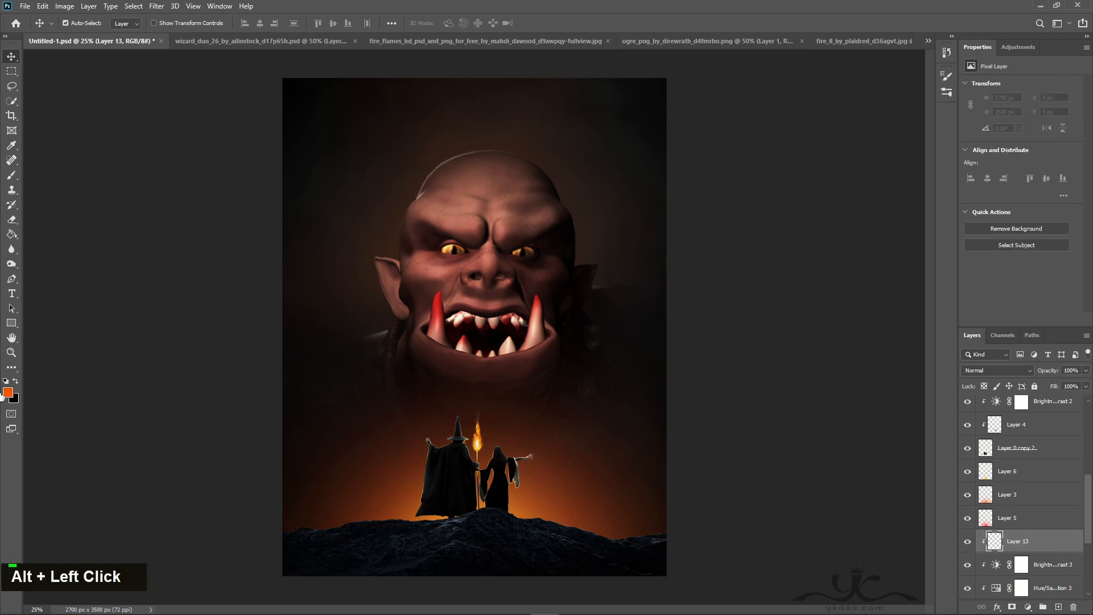
left_click(8, 394)
left_click_drag(215, 270, 214, 263)
left_click(309, 129)
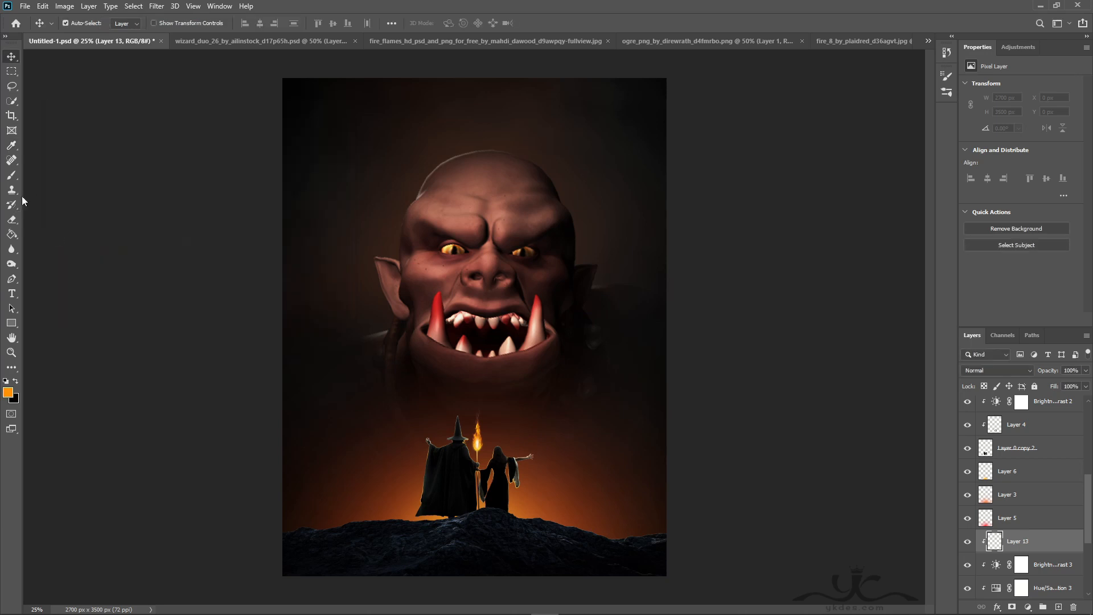
left_click(12, 176)
left_click(997, 370)
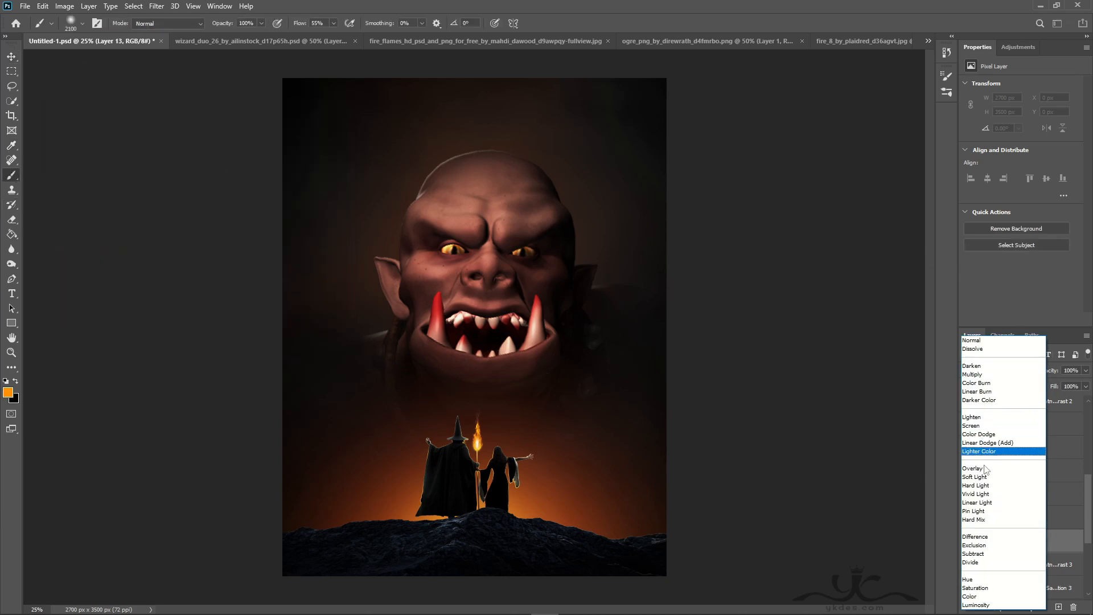
left_click(990, 470)
Step: Paint the orange glow over the ogre's face with a 2100 px soft brush and over the eyes at about 200 px
mouse_move(391, 400)
left_mouse_down()
mouse_move(463, 288)
mouse_move(500, 275)
mouse_move(476, 288)
left_mouse_up()
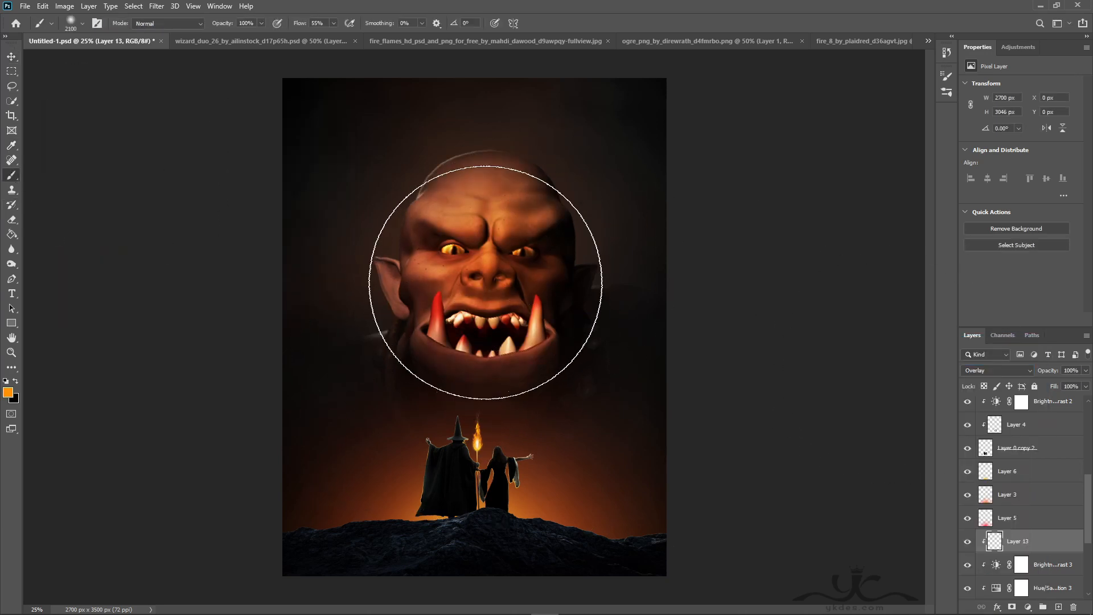
key("bracketleft")
key("bracketleft")
key("bracketleft")
key("bracketleft")
key("bracketleft")
key("bracketleft")
key("bracketleft")
key("bracketleft")
key("bracketleft")
key("bracketleft")
key("bracketleft")
key("bracketleft")
key("bracketleft")
key("bracketleft")
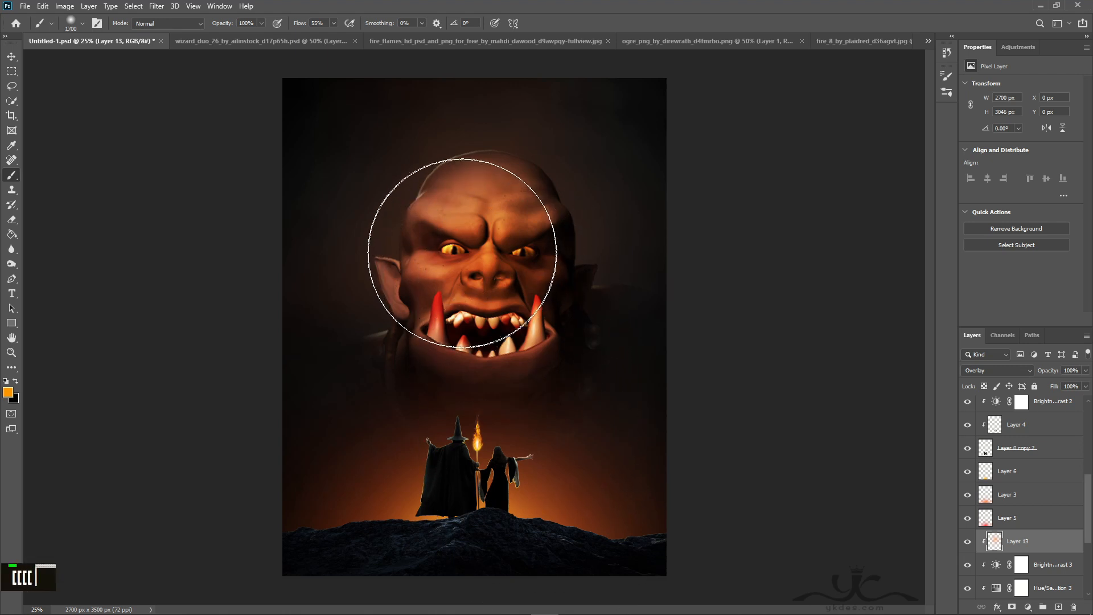
key("bracketleft")
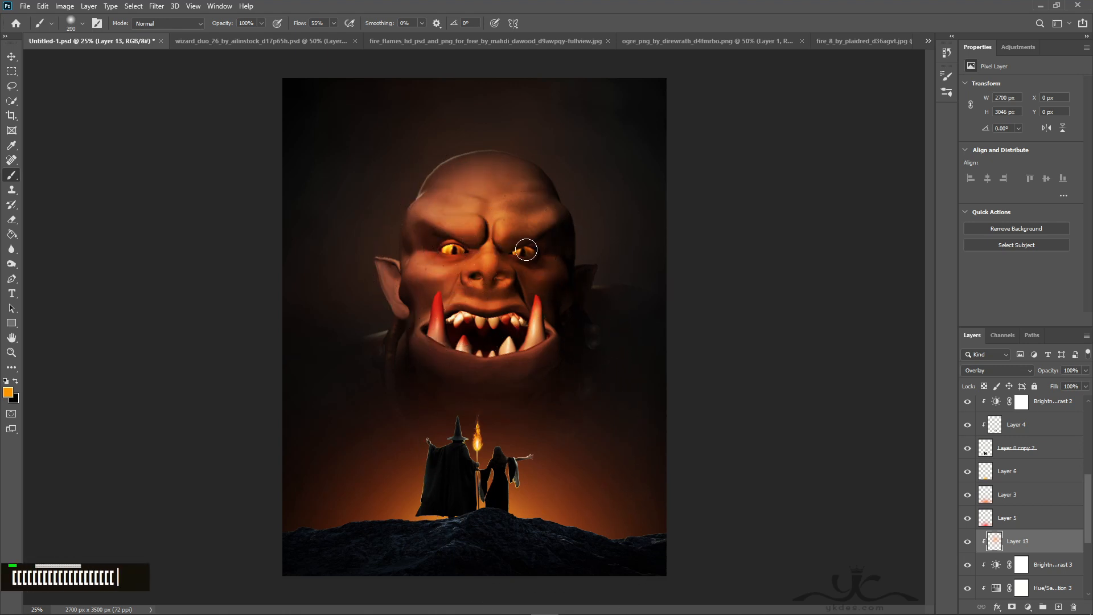
key("bracketright")
key("bracketright")
left_click(10, 57)
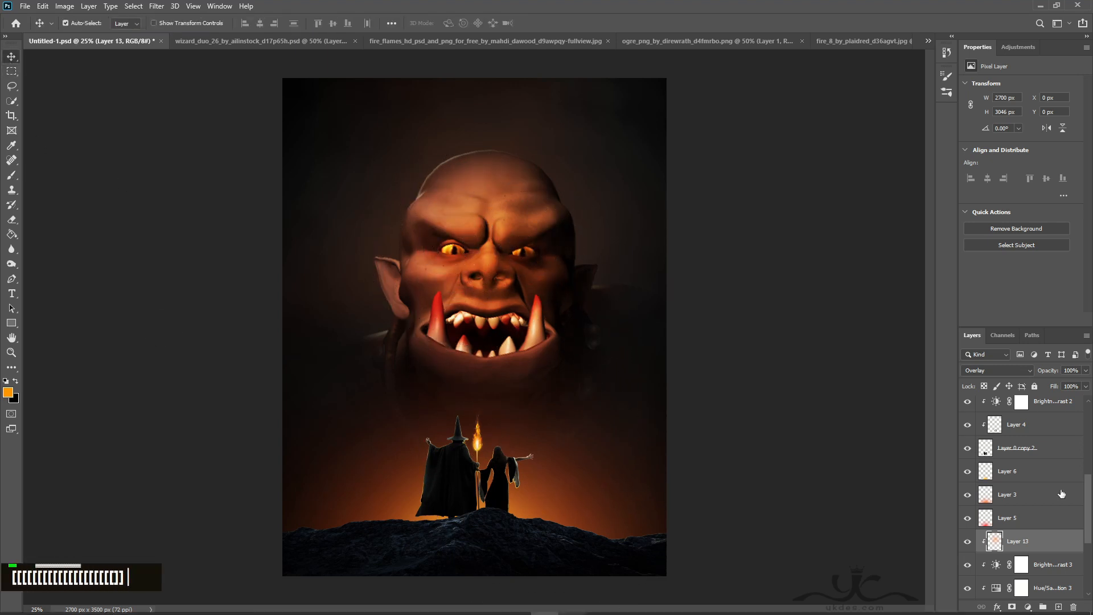
Step: Change the ogre's Exposure adjustment to exposure +2.62 and gamma correction 0.65
scroll(1050, 567, "down", 2)
left_click(1051, 564)
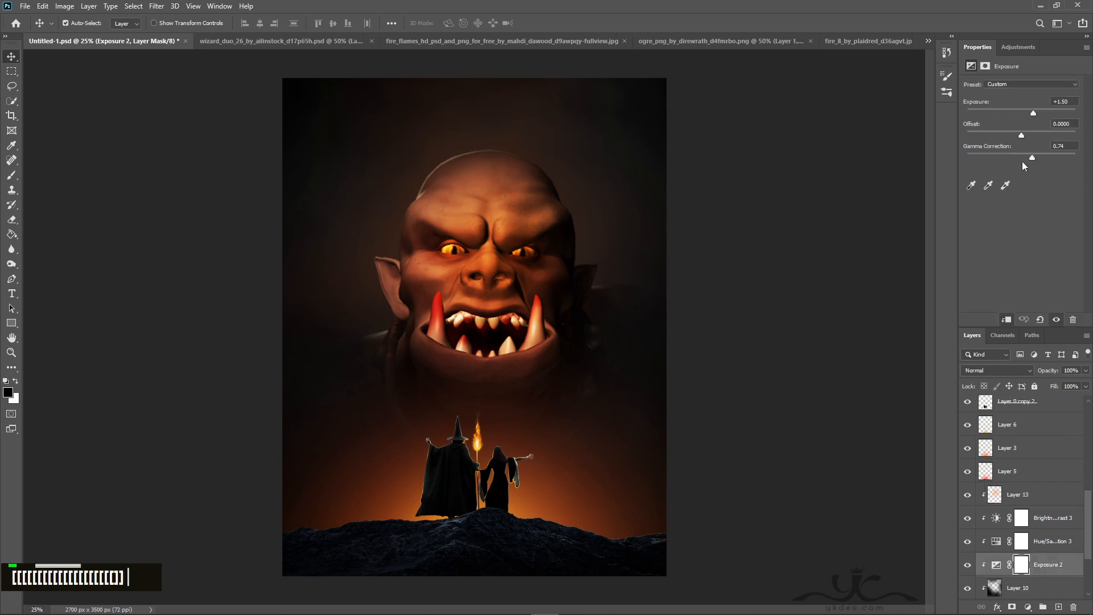
left_click_drag(1034, 156, 1036, 157)
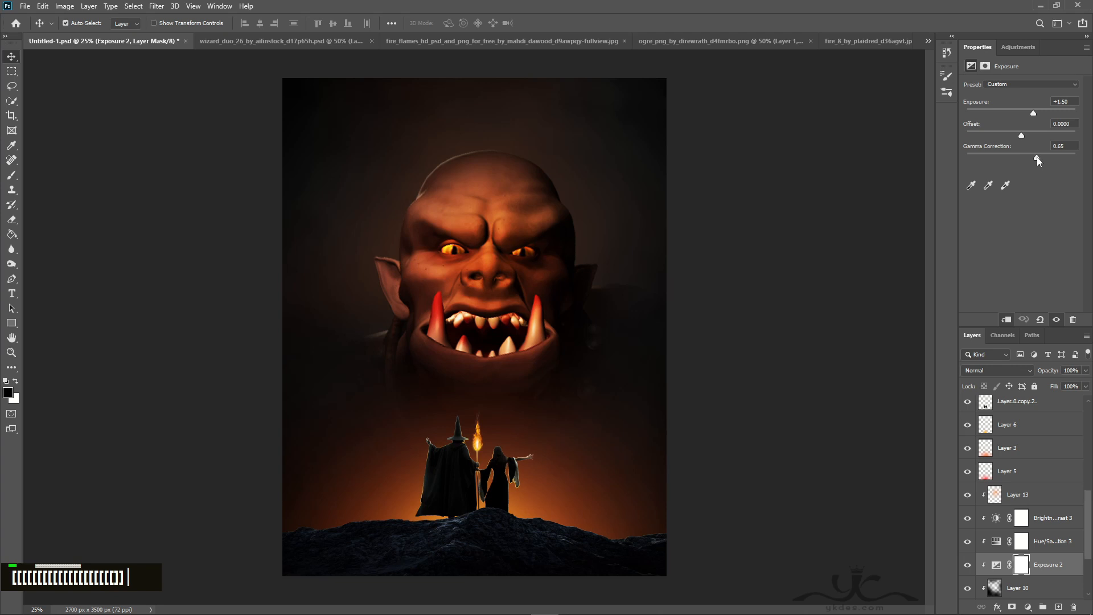
left_click_drag(1036, 111, 1043, 109)
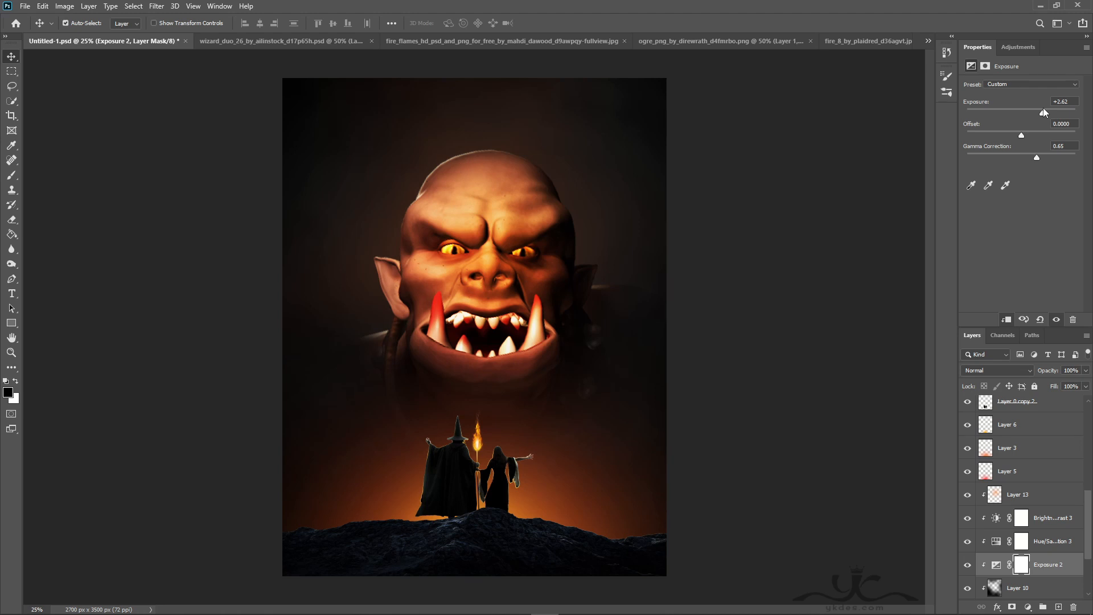
Step: Paint black on the ogre's layer mask around the top and sides of the head with an 1100 px soft brush
scroll(1043, 562, "down", 2)
left_click(1007, 564)
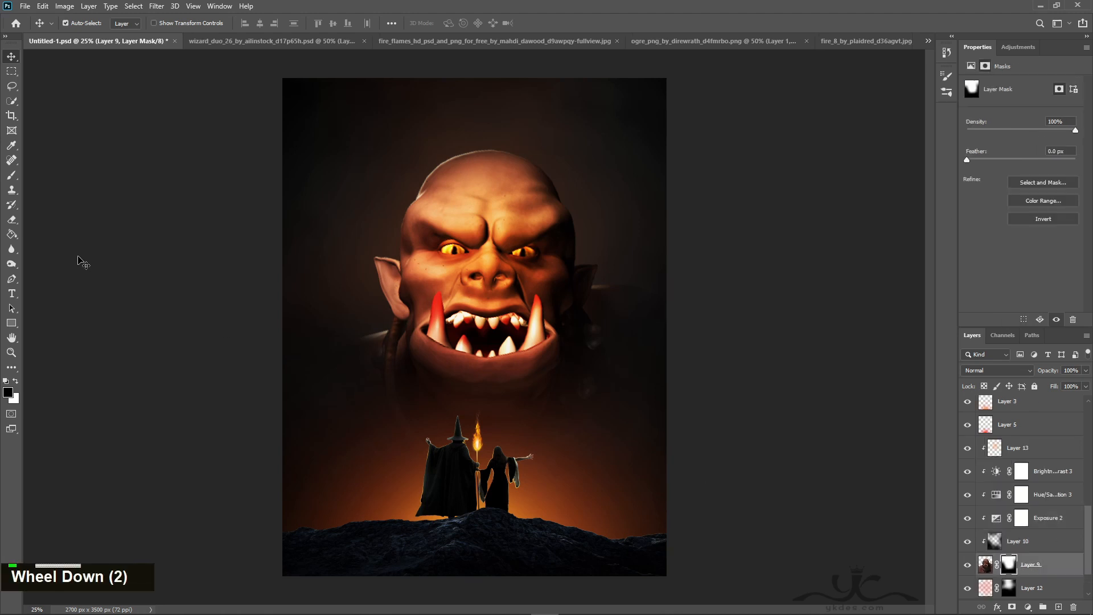
left_click(11, 175)
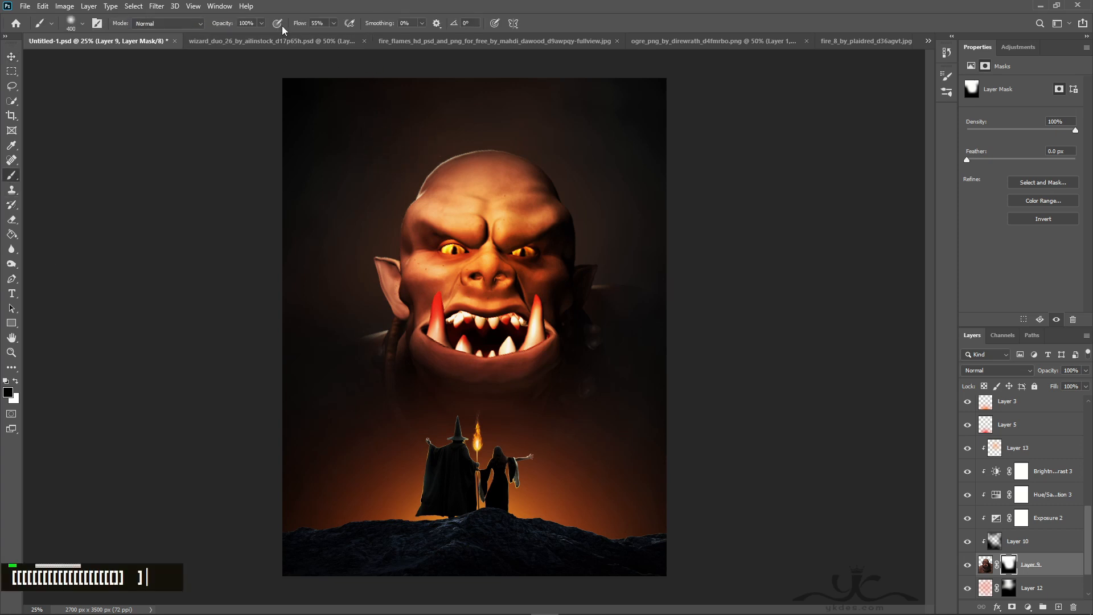
key("bracketright")
key("bracketright")
key("bracketright")
key("bracketright")
key("bracketright")
key("bracketright")
key("bracketright")
key("bracketright")
key("bracketright")
double_click(373, 149)
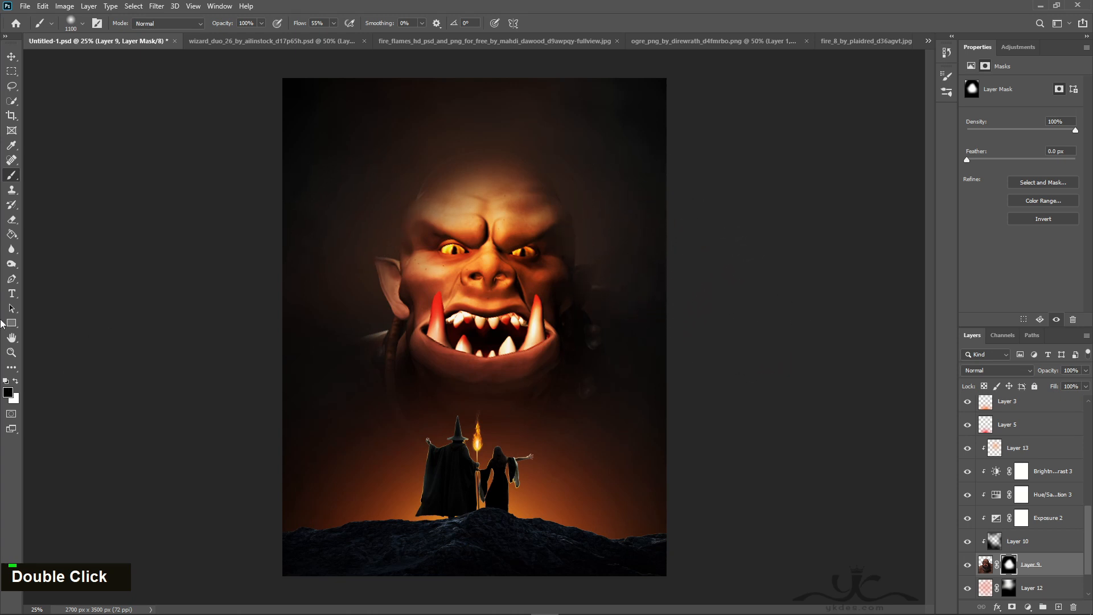
left_click(11, 57)
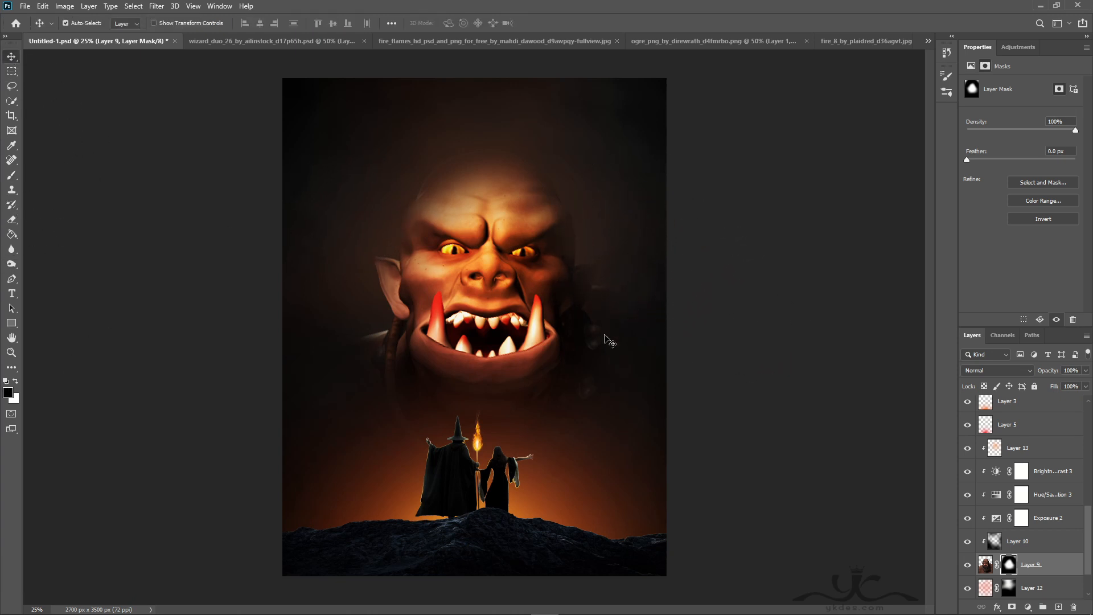
Step: Paint black over the top of the ogre's head on Layer 10 with an 1100 px soft brush
left_click(1017, 545)
left_click(11, 174)
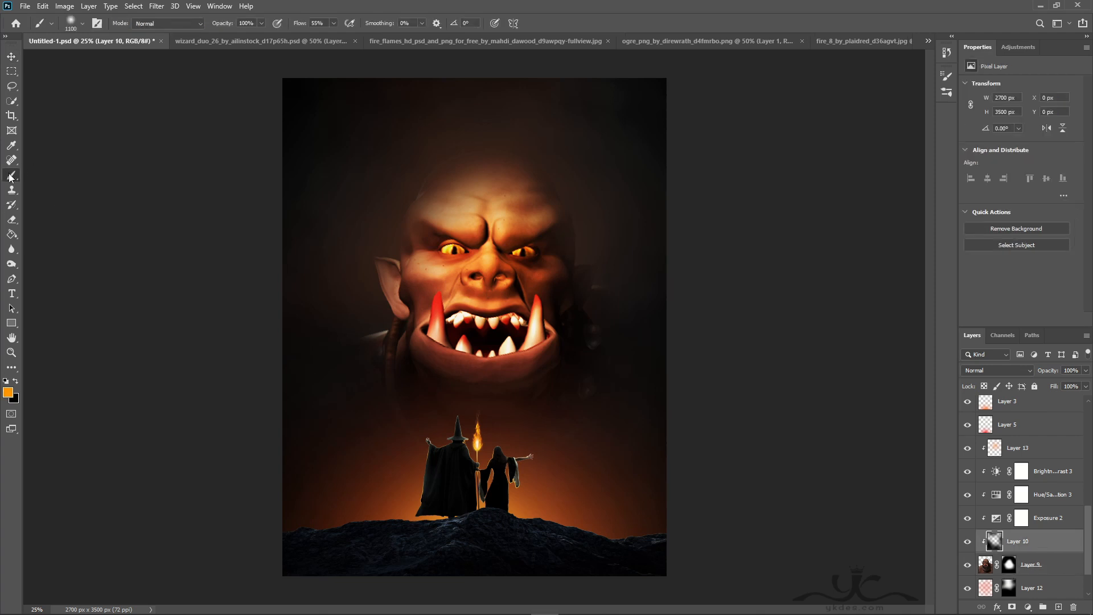
left_click(15, 382)
double_click(482, 149)
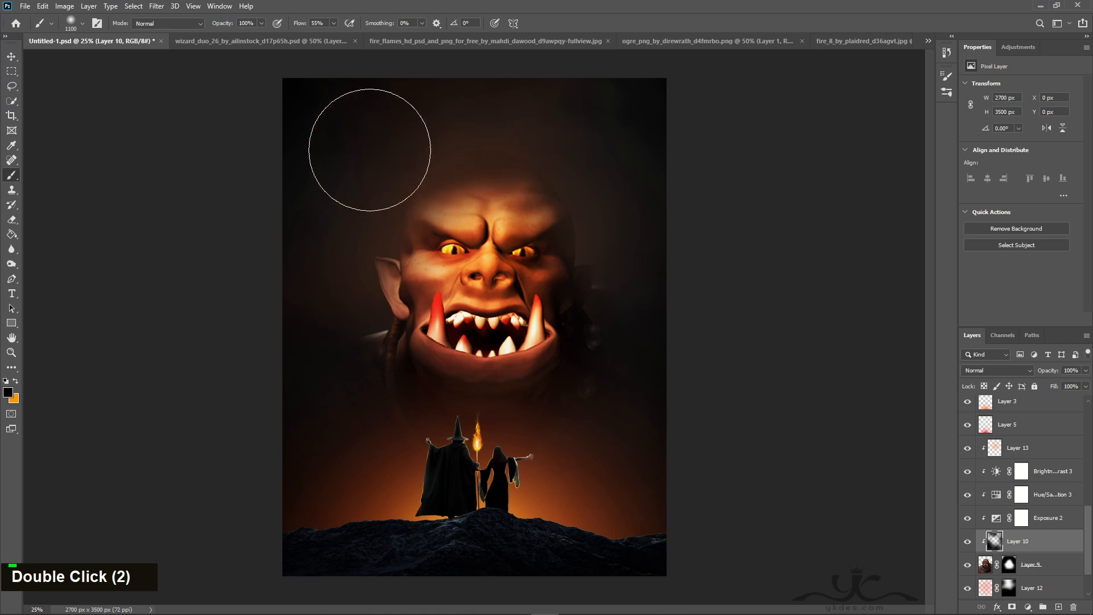
left_click_drag(370, 150, 517, 150)
key("ctrl+z")
key("ctrl+shift+z")
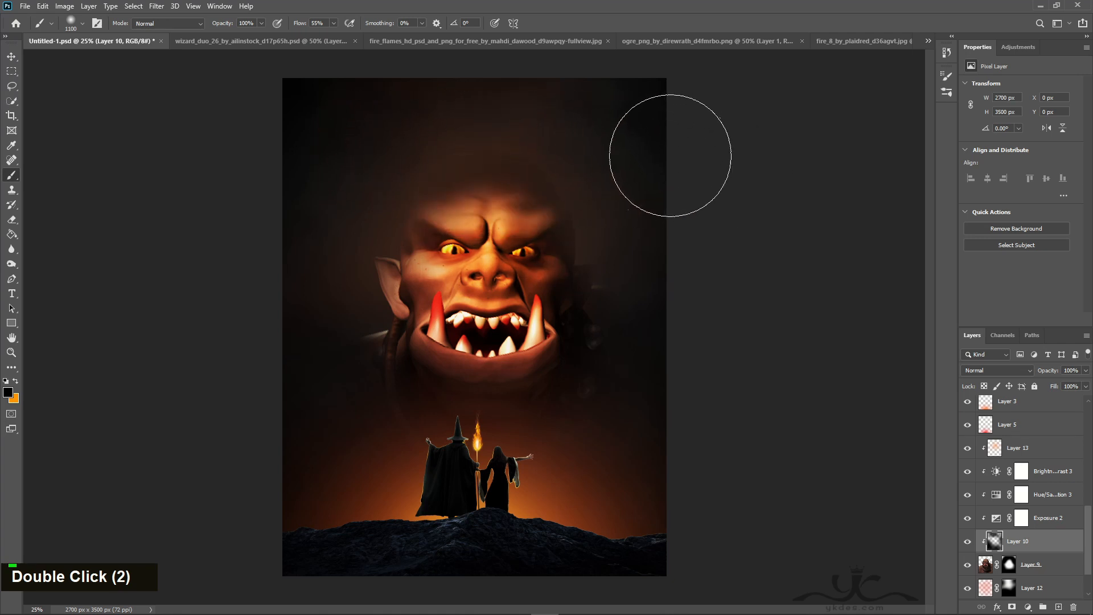
left_click(11, 56)
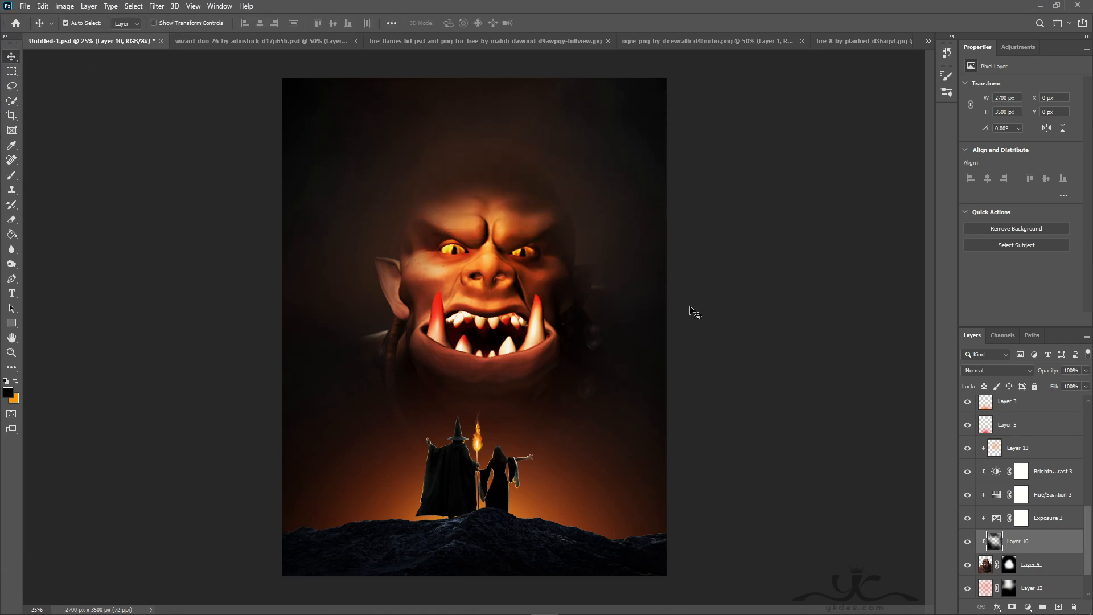
Step: Bring the fire-and-sparks image in behind the wizard figures, rotate it 90° and enlarge it to about 4472 × 4928 px to cover the canvas
left_click(842, 41)
left_click_drag(640, 311, 472, 304)
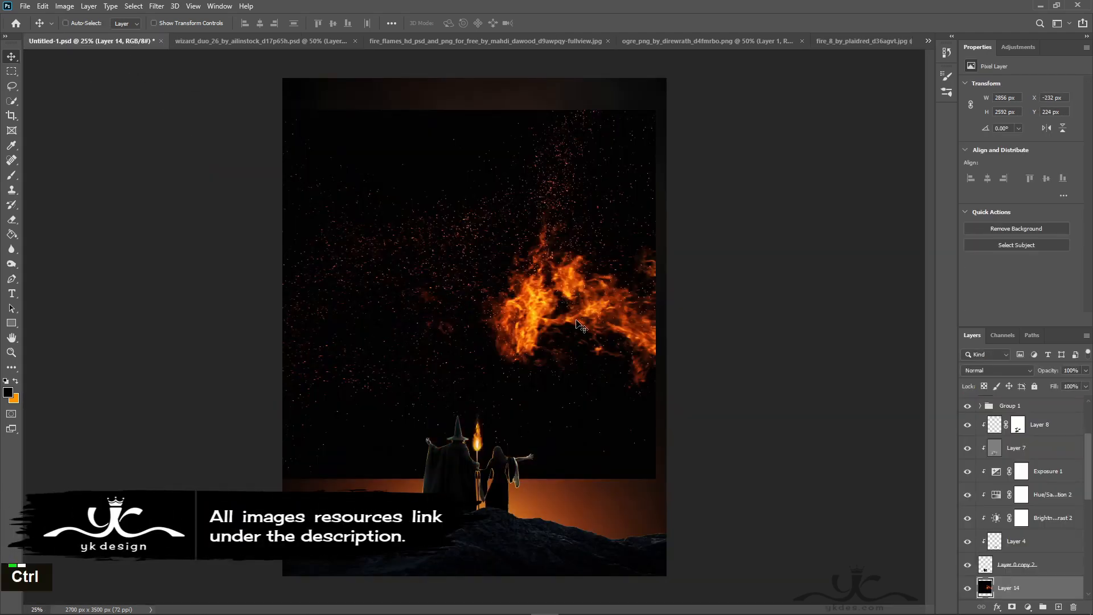
key("ctrl+t")
left_click_drag(710, 495, 340, 419)
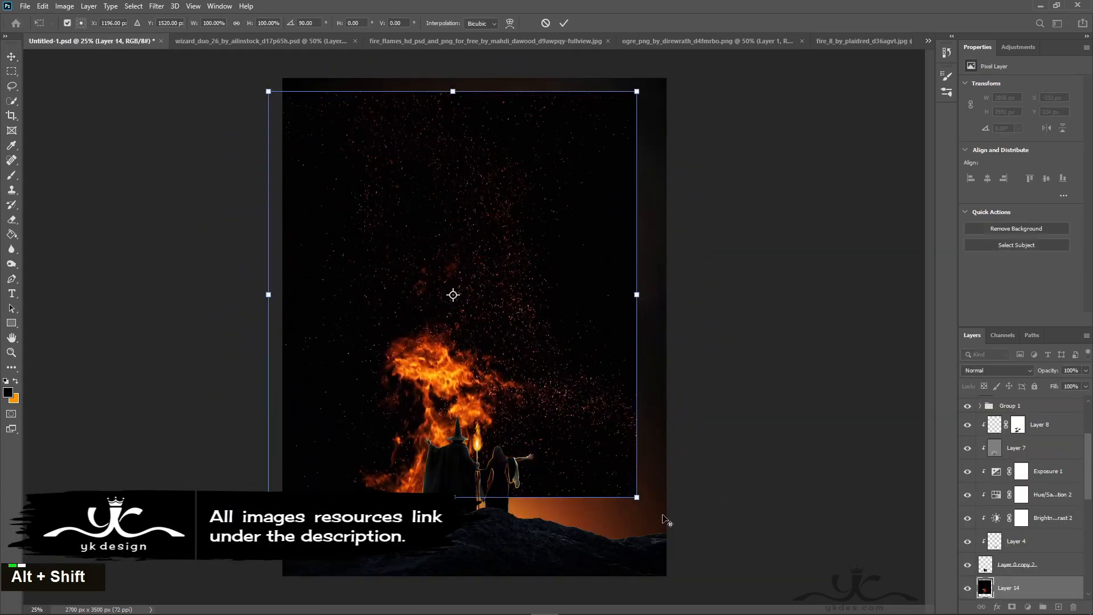
left_click_drag(634, 497, 817, 608)
left_click_drag(598, 266, 646, 393)
key("Return")
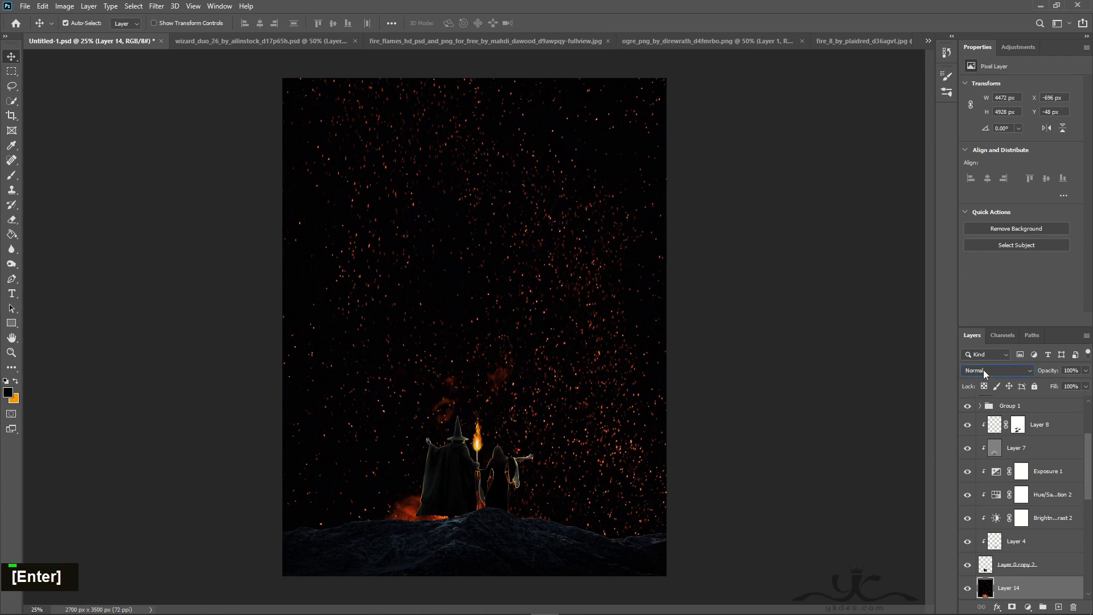
Step: Set the sparks layer to Screen blending at 70% opacity
left_click(985, 370)
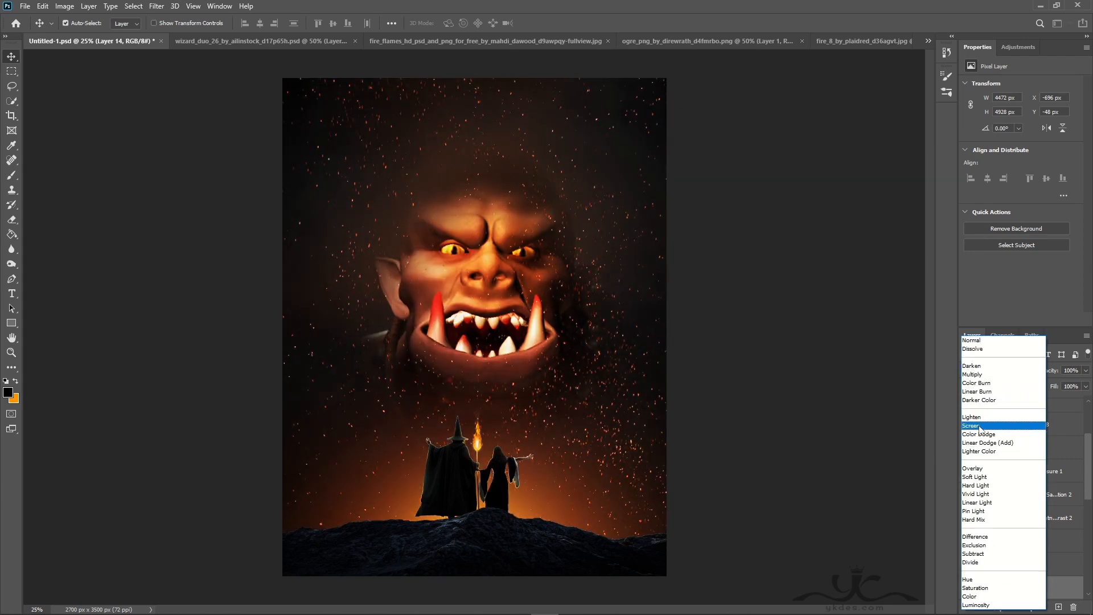
left_click(980, 427)
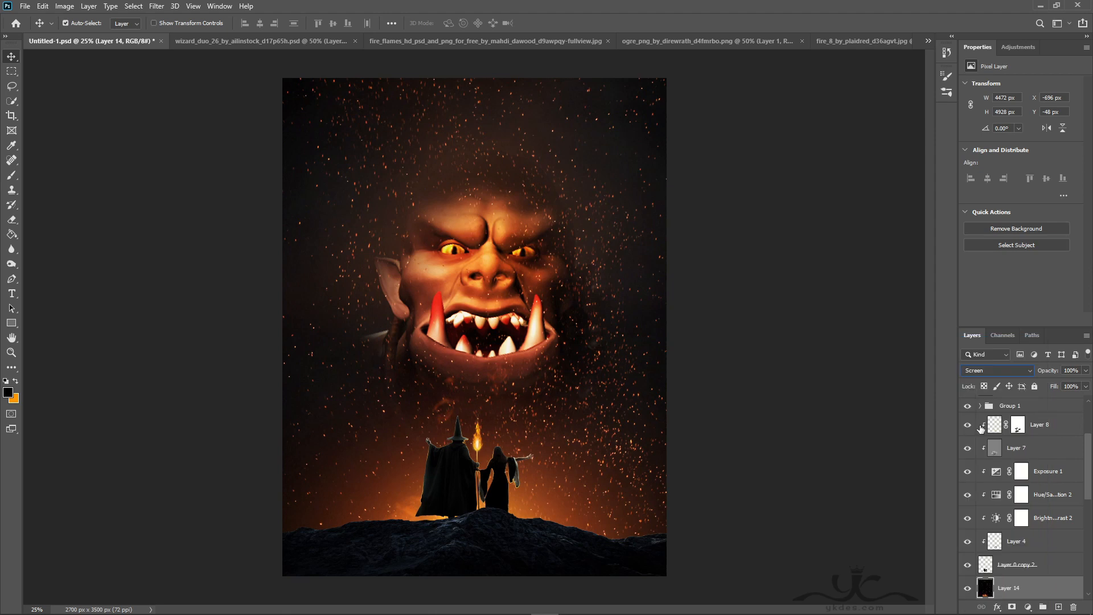
left_click(1086, 374)
left_click_drag(1086, 389, 1074, 387)
Step: Enlarge the sparks layer to about 5572 × 6140 px and reposition it over the scene
key("ctrl+t")
left_click_drag(643, 313, 615, 324)
left_click_drag(788, 77, 911, 34)
left_click_drag(732, 239, 734, 285)
key("Return")
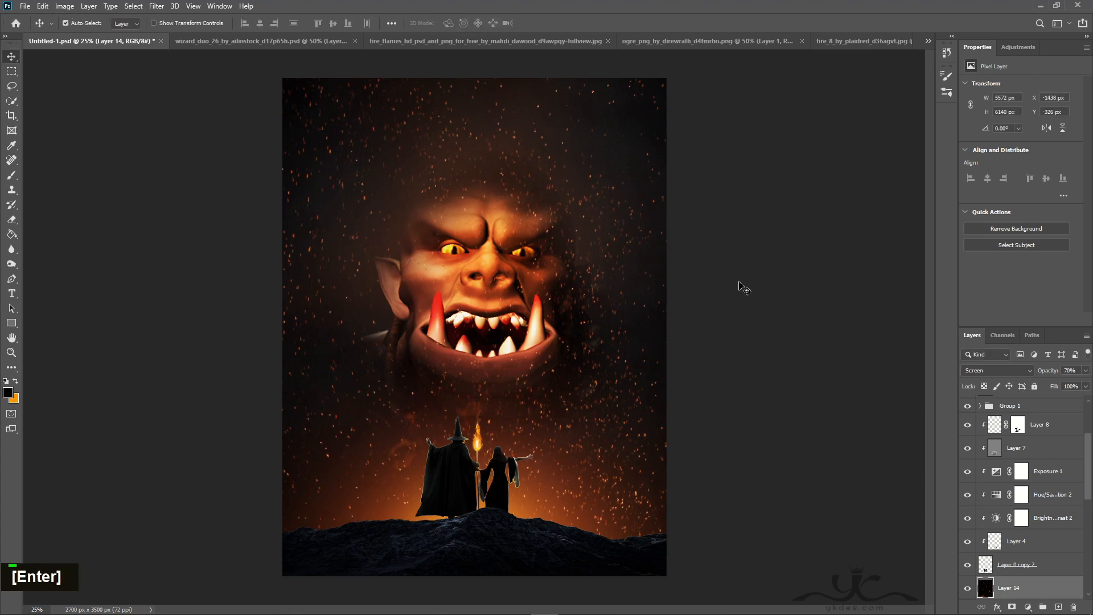
Step: Add a mask to the sparks layer and paint black over the ogre's face and upper background with an 1100 px soft brush
left_click(1012, 609)
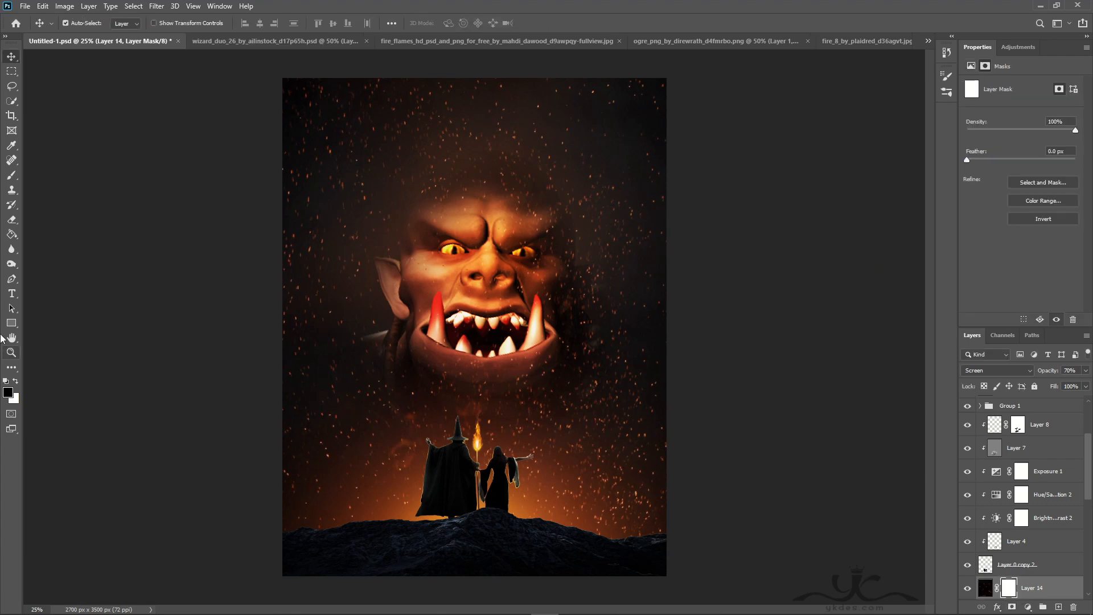
left_click(11, 174)
double_click(495, 256)
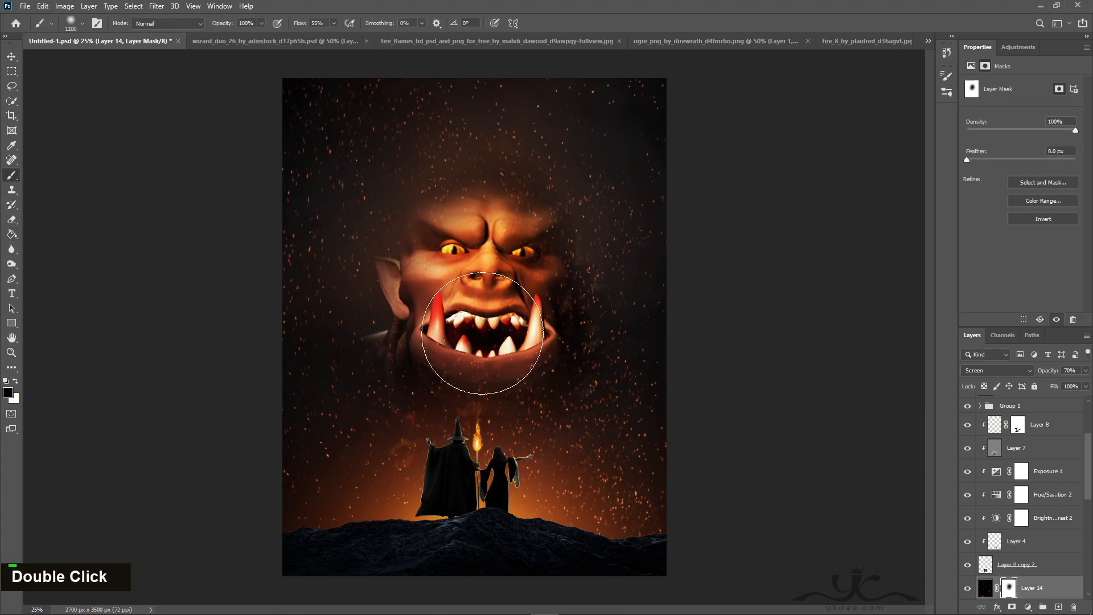
mouse_move(465, 220)
left_mouse_down()
mouse_move(458, 197)
mouse_move(483, 190)
mouse_move(460, 141)
mouse_move(411, 119)
mouse_move(296, 124)
left_mouse_up()
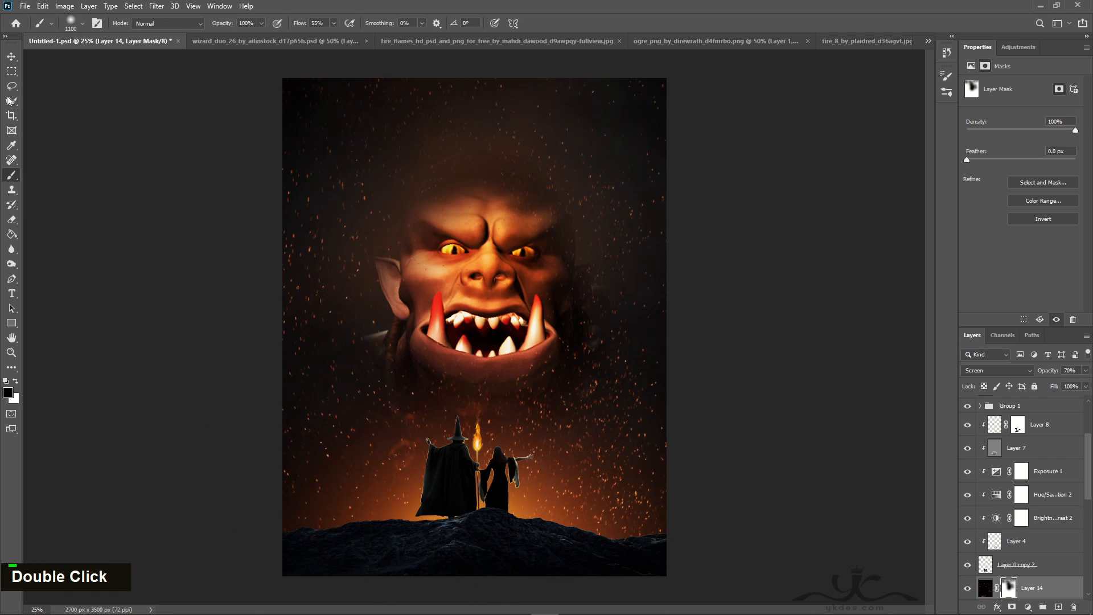
left_click(12, 57)
Step: Add a new layer above Layer 5 and pick a bright red for the brush
scroll(1022, 529, "down", 3)
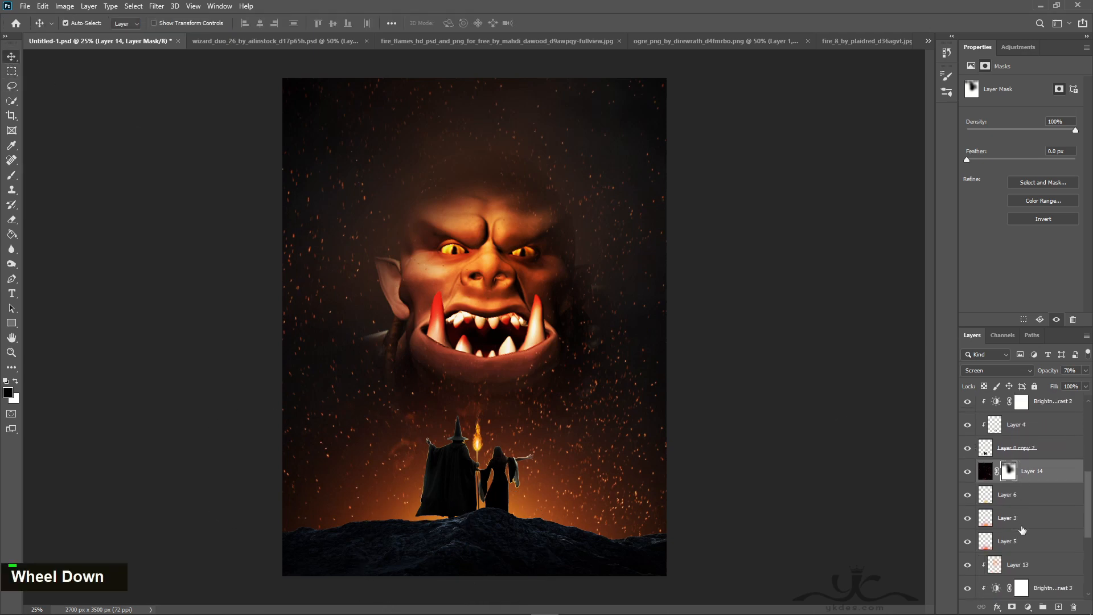
left_click(1040, 548)
left_click(1058, 607)
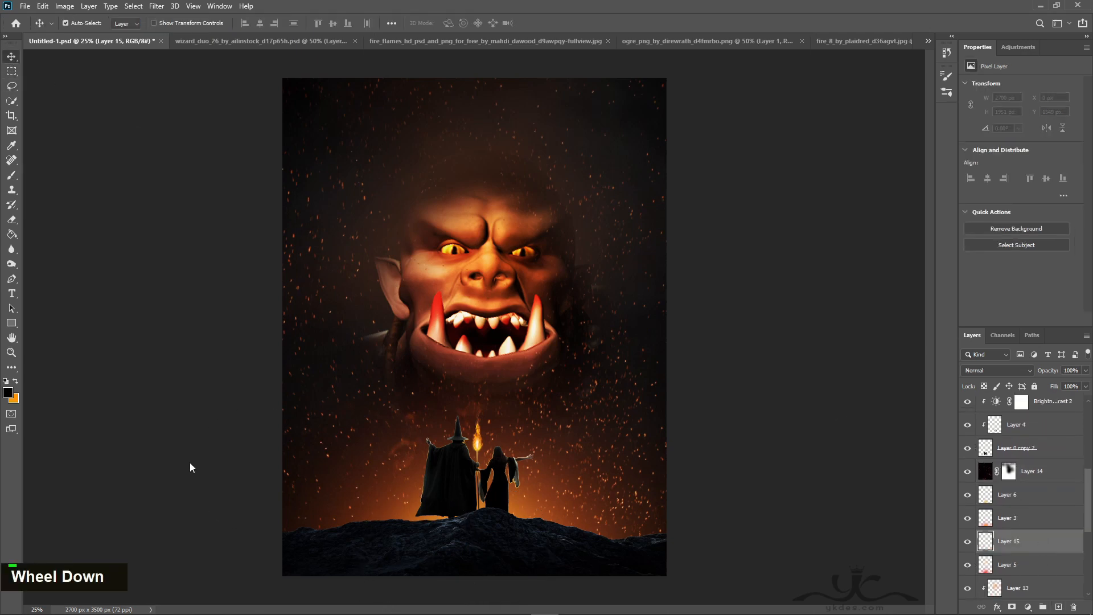
left_click(12, 176)
left_click(8, 392)
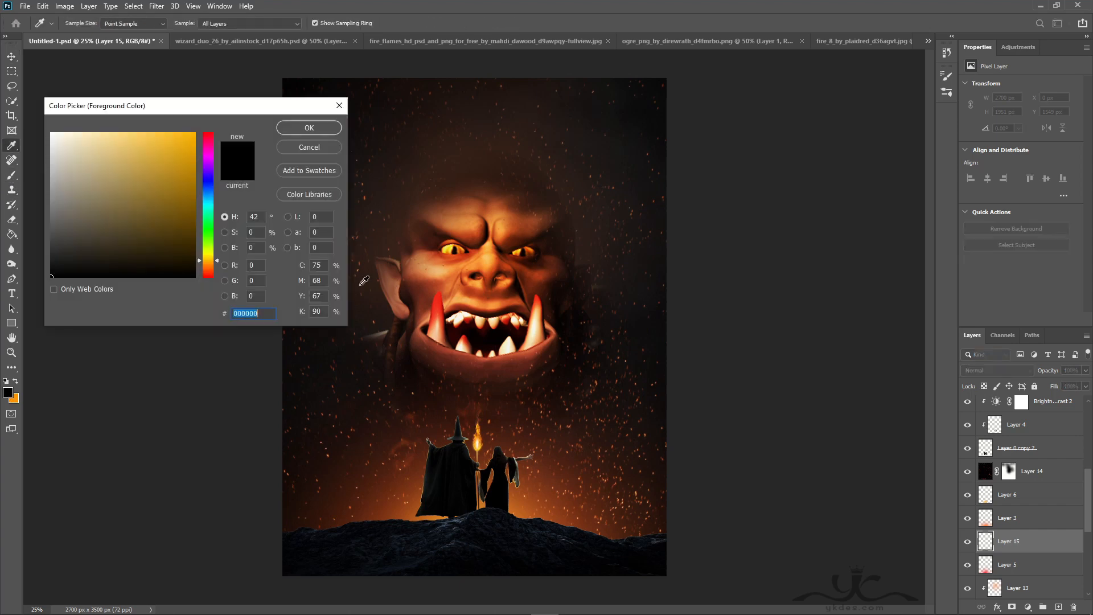
left_click_drag(120, 160, 212, 127)
left_click(203, 265)
left_click(330, 132)
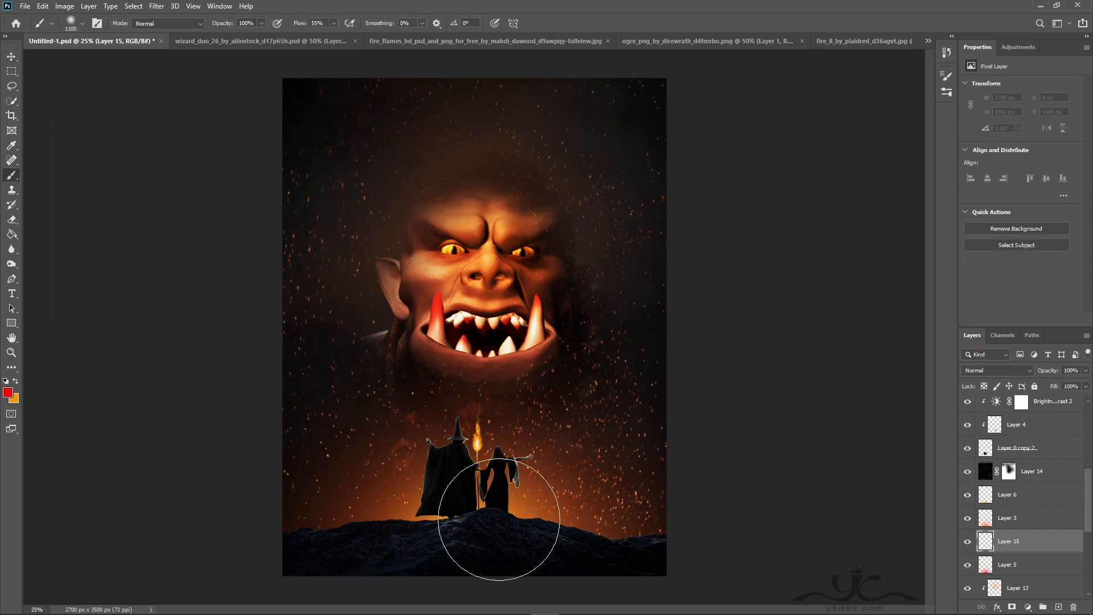
Step: Paint a wide red glow behind the rocks and figures with a 3000 px soft brush
key("bracketright")
key("bracketright")
key("bracketright")
key("bracketright")
key("bracketright")
key("bracketright")
key("bracketright")
key("bracketright")
key("bracketright")
key("bracketright")
key("bracketright")
key("bracketright")
key("bracketright")
key("bracketright")
key("bracketright")
key("bracketright")
key("bracketright")
key("bracketright")
key("bracketright")
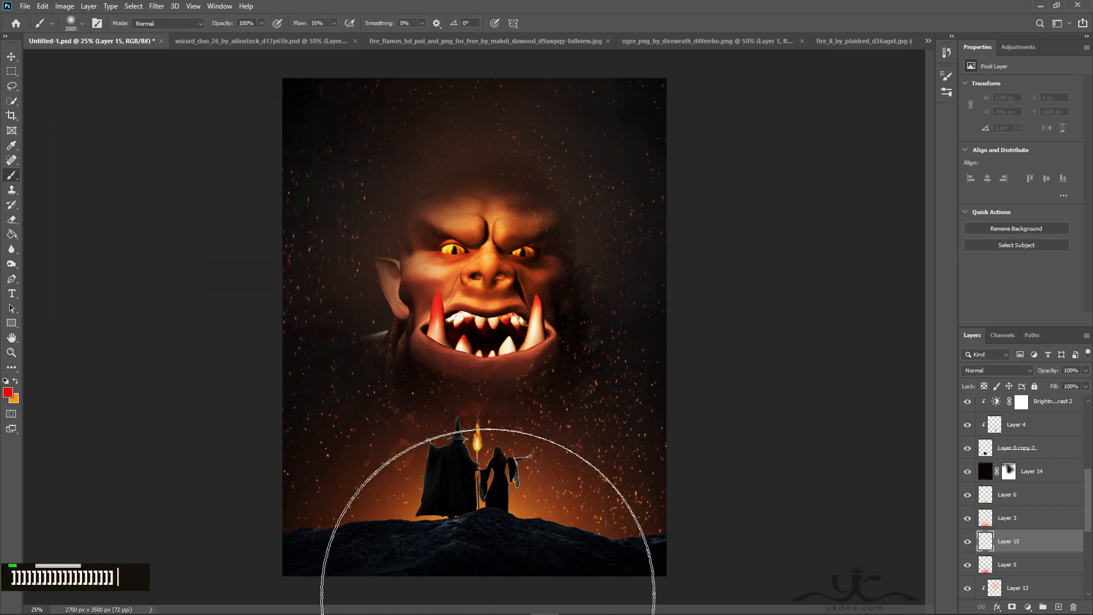
left_click(475, 605)
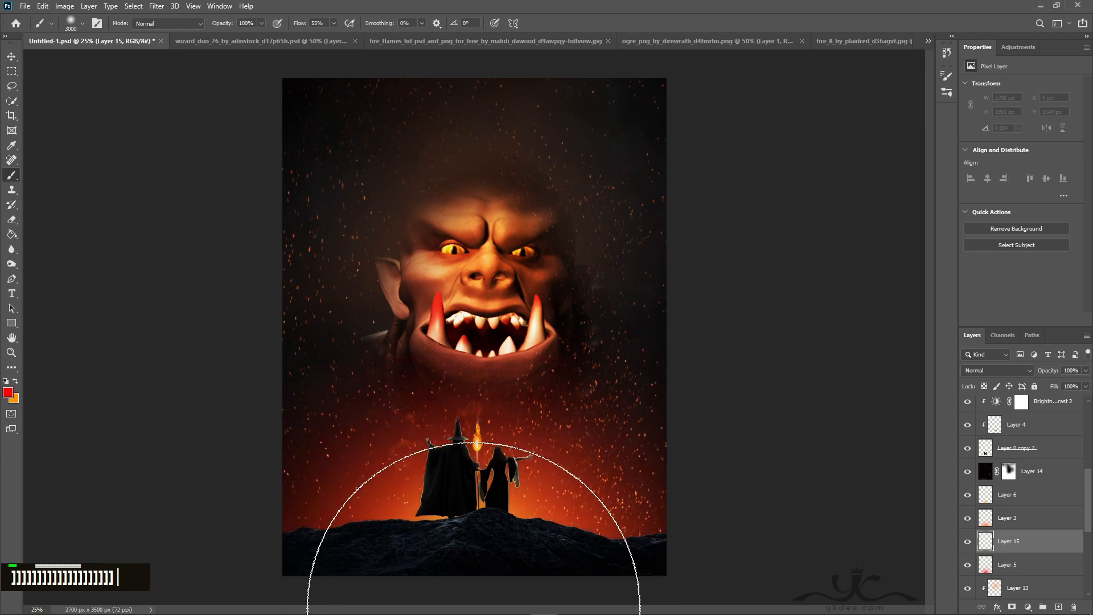
left_click(10, 58)
Step: Set the red glow layer to Overlay, lower its opacity and compare the image with and without it
left_click(1019, 371)
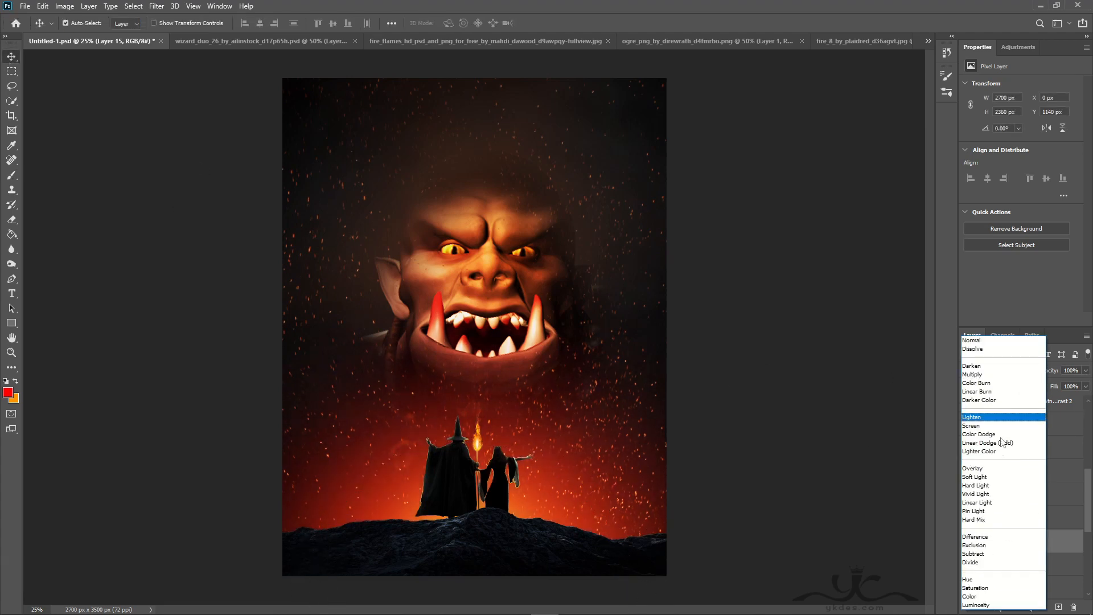
left_click(991, 470)
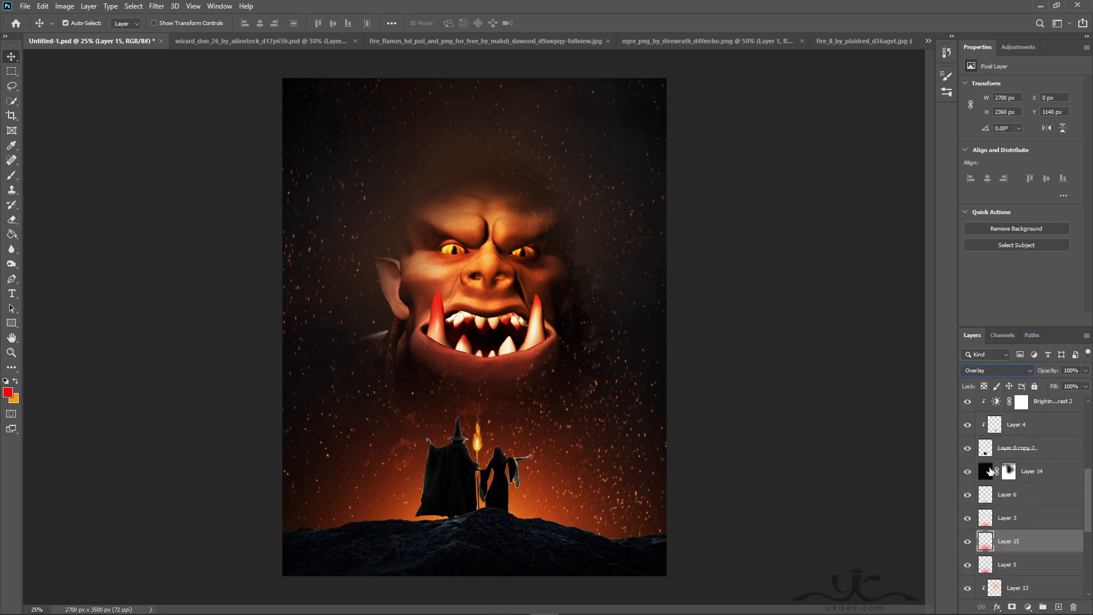
left_click(1085, 370)
left_click_drag(1086, 384, 1053, 387)
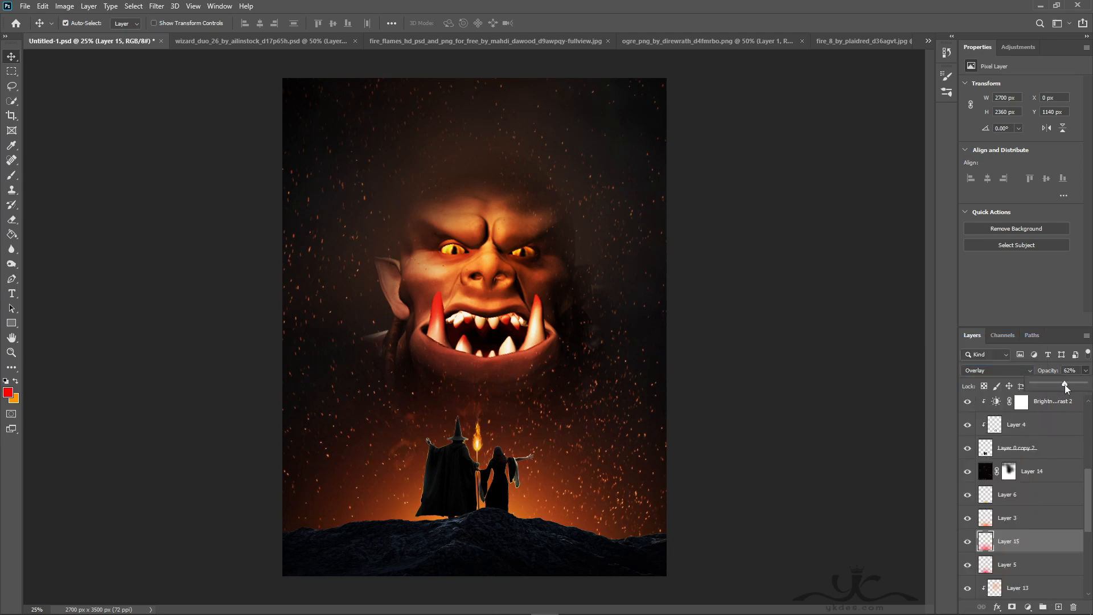
double_click(967, 543)
Step: Add a new layer beneath Layer 5 and paint red along the rocky horizon with an 1100 px soft brush
left_click(1041, 588)
left_click(1058, 607)
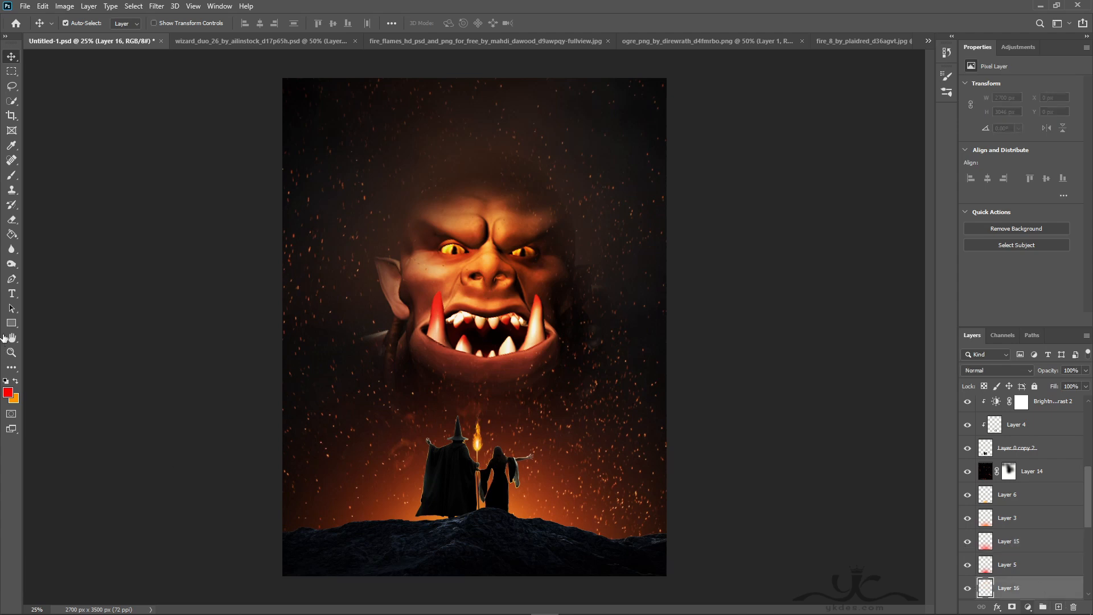
left_click(12, 175)
key("bracketleft")
key("bracketleft")
key("bracketleft")
key("bracketleft")
key("bracketleft")
key("bracketleft")
key("bracketleft")
key("bracketleft")
key("bracketleft")
key("bracketleft")
key("bracketleft")
key("bracketleft")
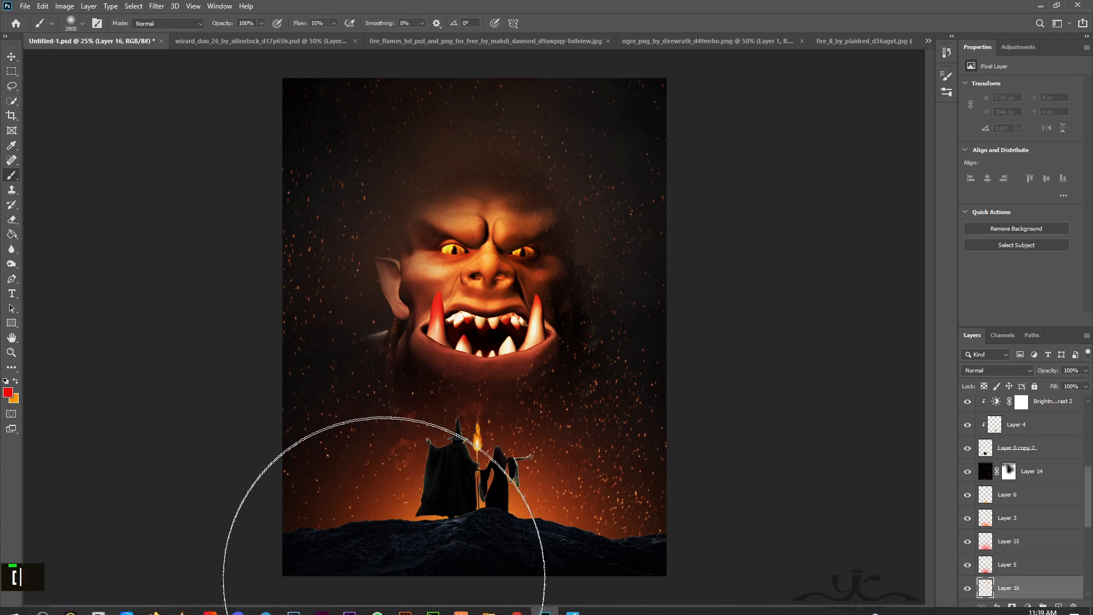
key("bracketleft")
key("bracketleft")
key("bracketleft")
key("bracketleft")
key("bracketleft")
key("bracketleft")
key("bracketleft")
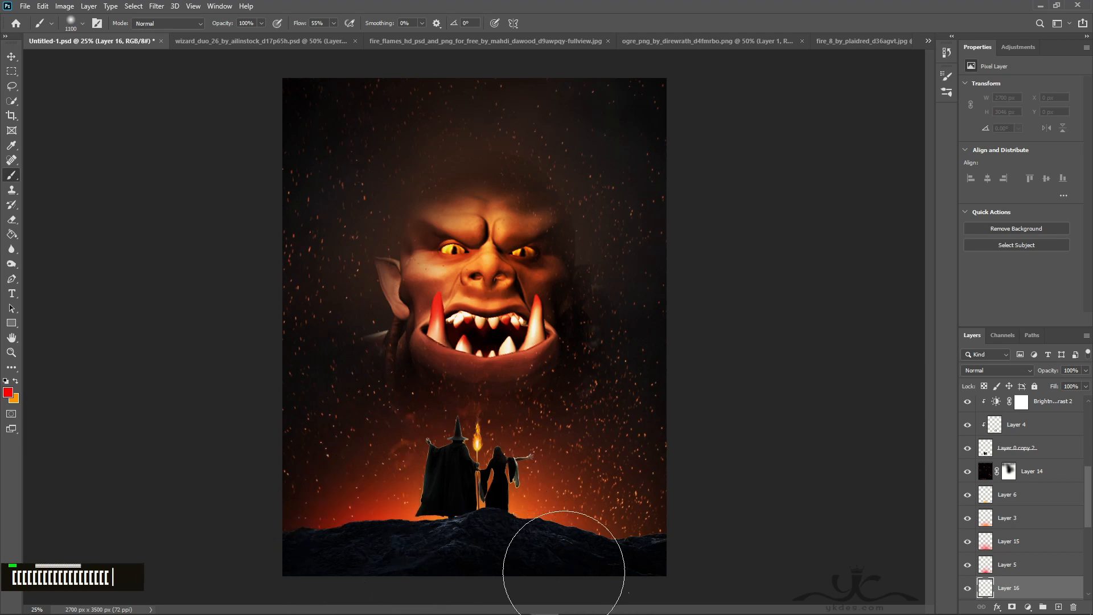
Step: Set the red horizon layer to Lighten blending at 38% opacity
left_click(1003, 370)
left_click(971, 417)
left_click(1086, 370)
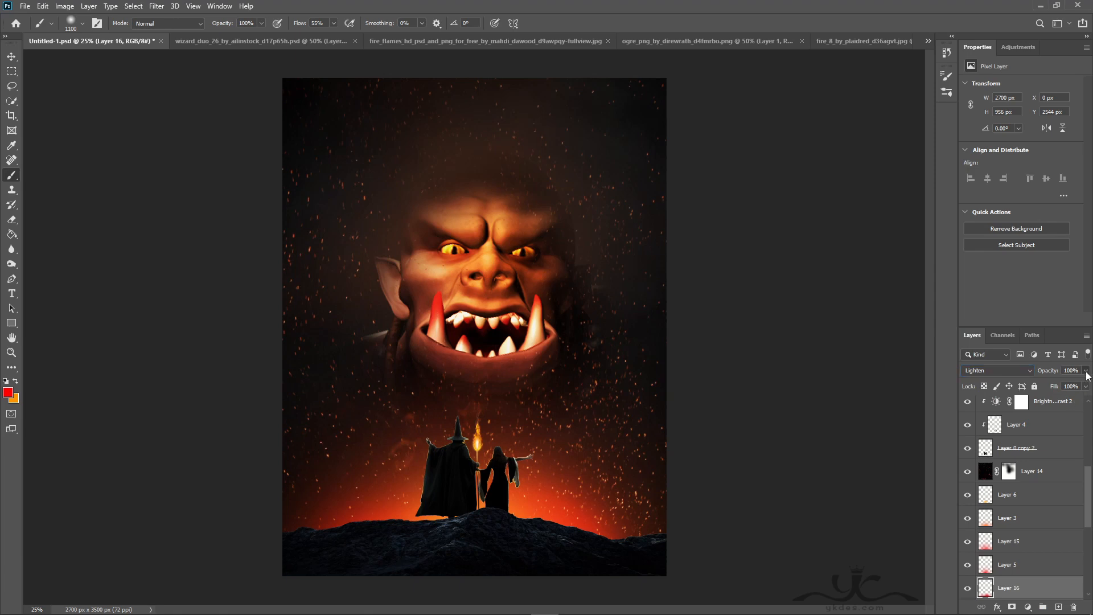
left_click_drag(1085, 382, 1053, 384)
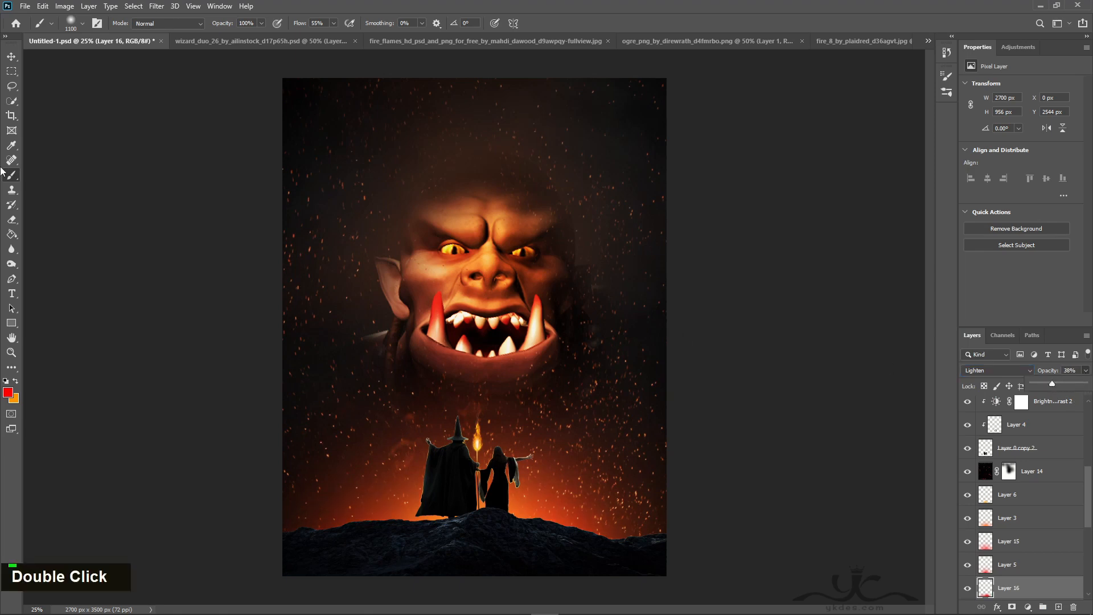
left_click(9, 57)
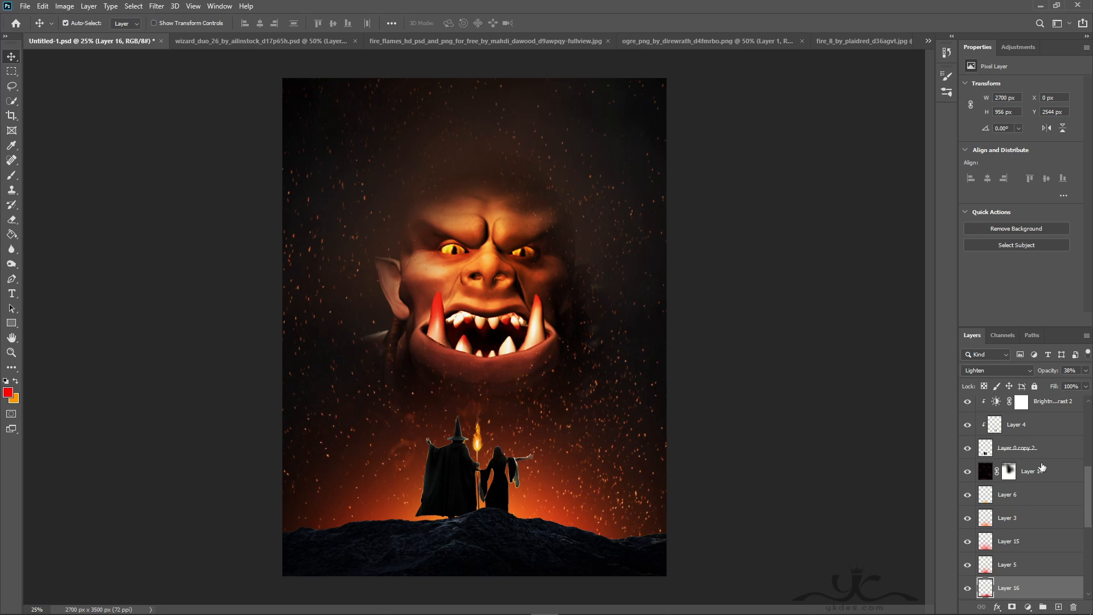
Step: Add a Curves adjustment above all layers with black point output 11 and a midpoint at input 126, output 119
scroll(1042, 467, "up", 3)
left_click(1038, 413)
left_click(1027, 607)
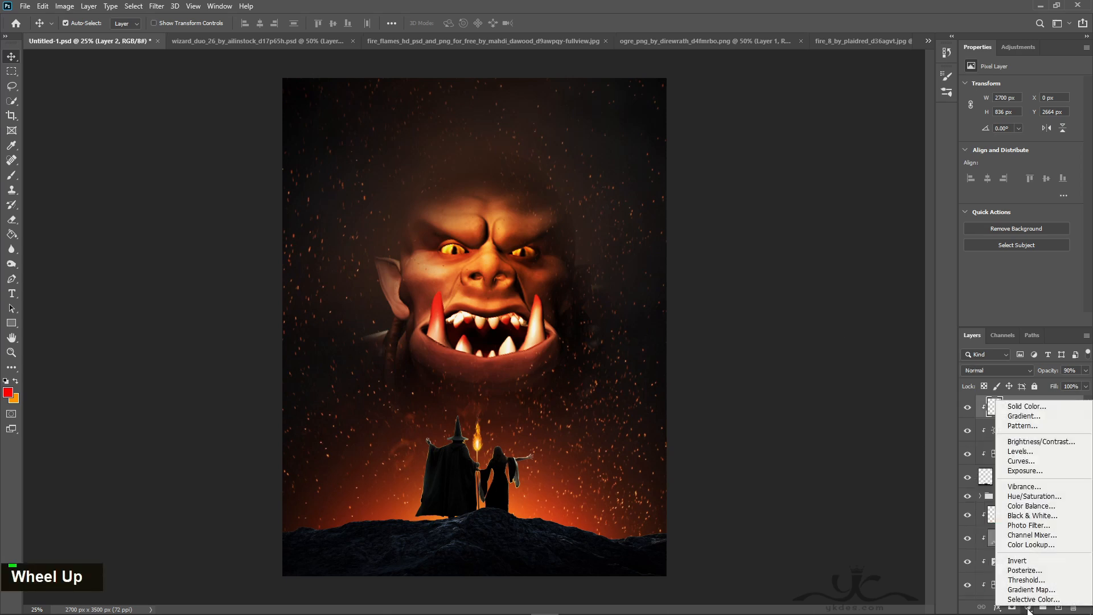
left_click(1026, 464)
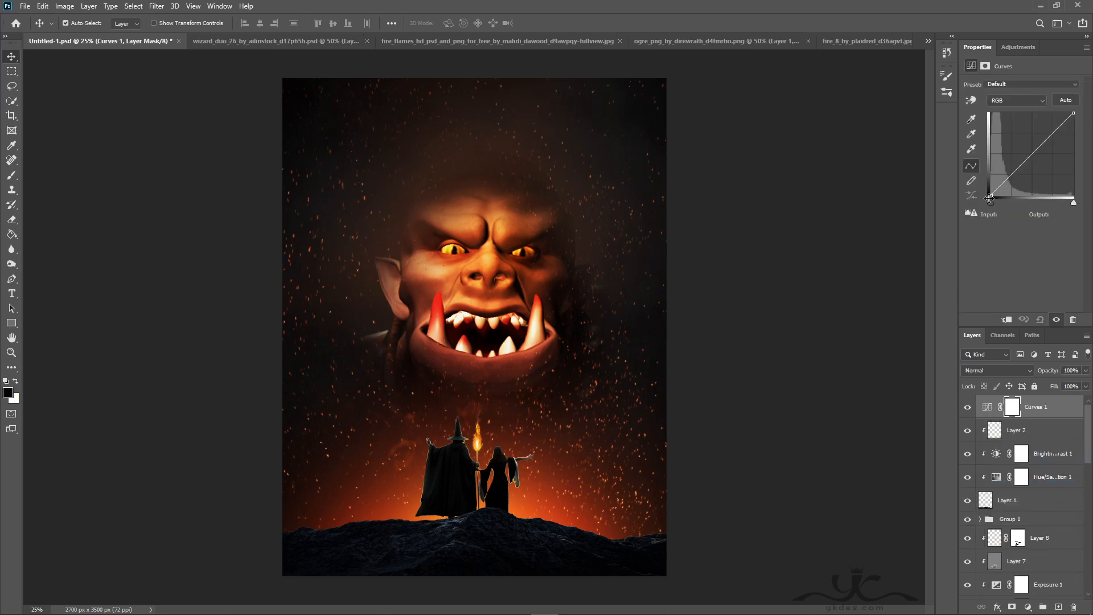
left_click_drag(991, 195, 985, 193)
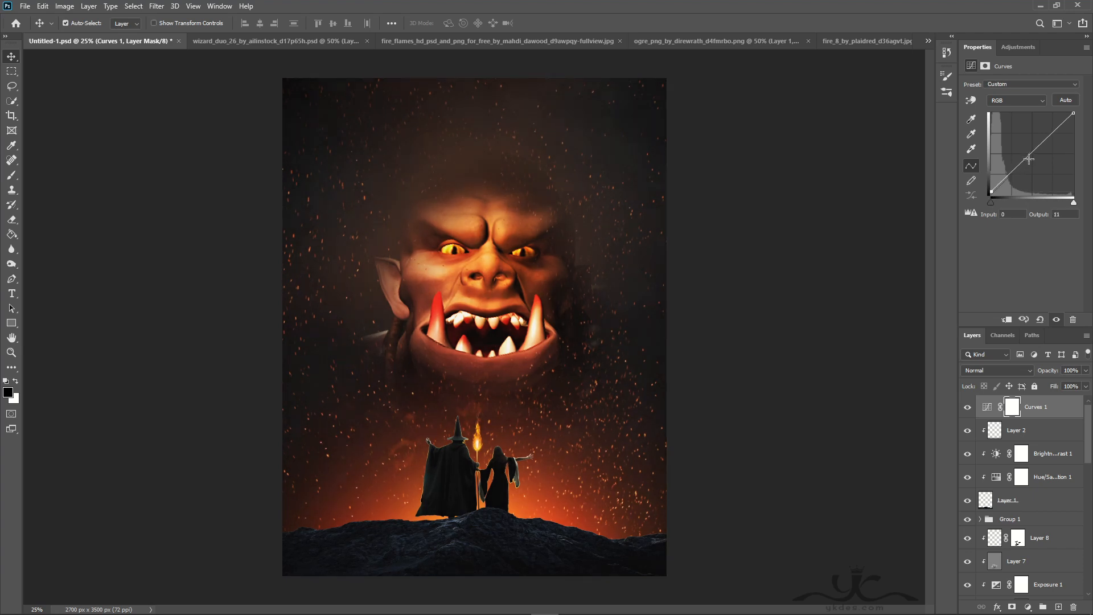
left_click_drag(1031, 154, 1031, 157)
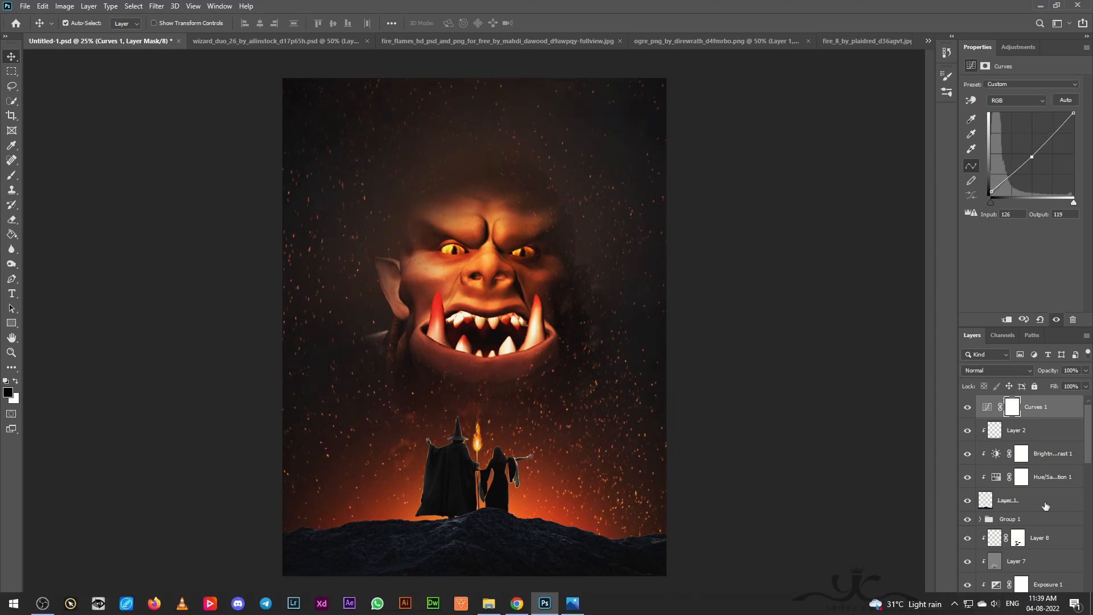
Step: Add a Brightness/Contrast adjustment on top with brightness 15 and increased contrast
left_click(1027, 607)
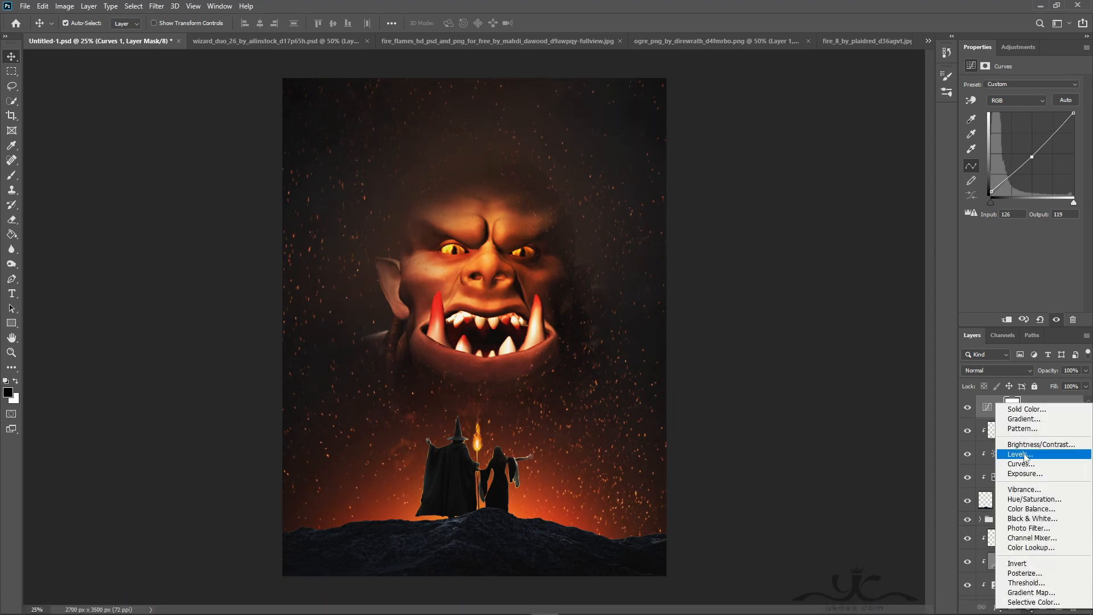
left_click(1030, 448)
left_click(1027, 115)
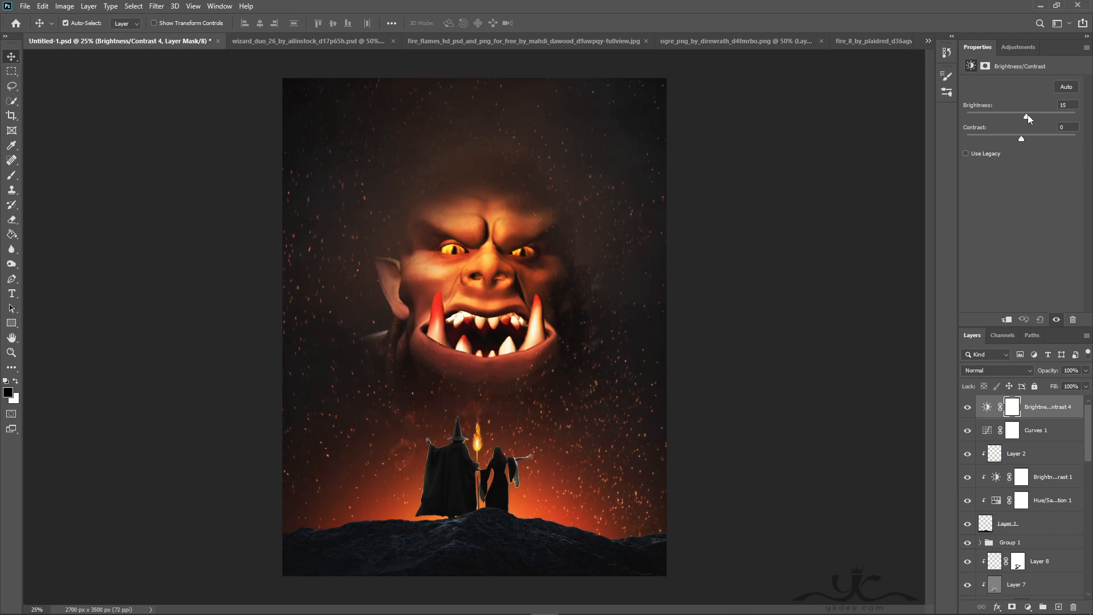
left_click_drag(1021, 138, 1036, 139)
Step: Readjust the black point of the Curves adjustment to output 11
left_click(1055, 435)
left_click_drag(990, 196, 985, 192)
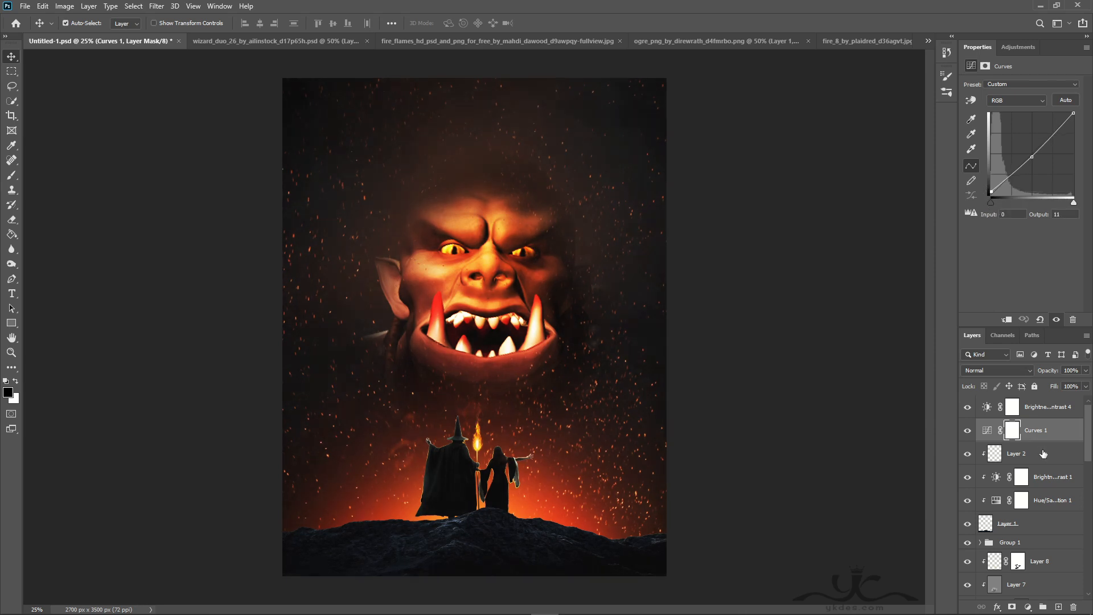
Step: Add a Color Balance adjustment above all layers with midtones at Cyan-Red -19, Magenta-Green -6 and Yellow-Blue +12
left_click(1056, 410)
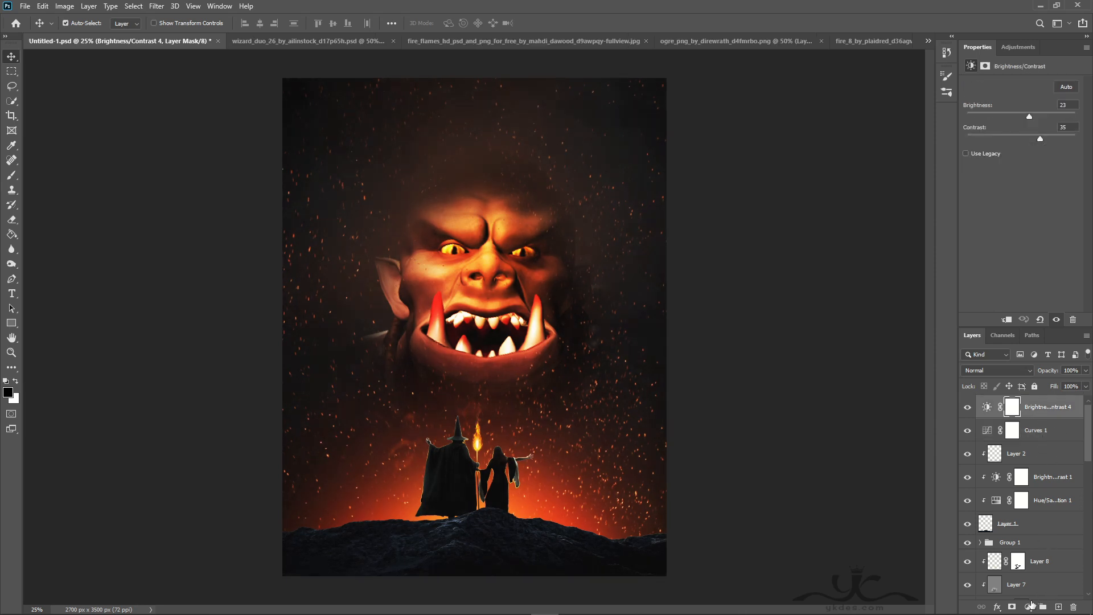
left_click(1029, 605)
left_click(1019, 512)
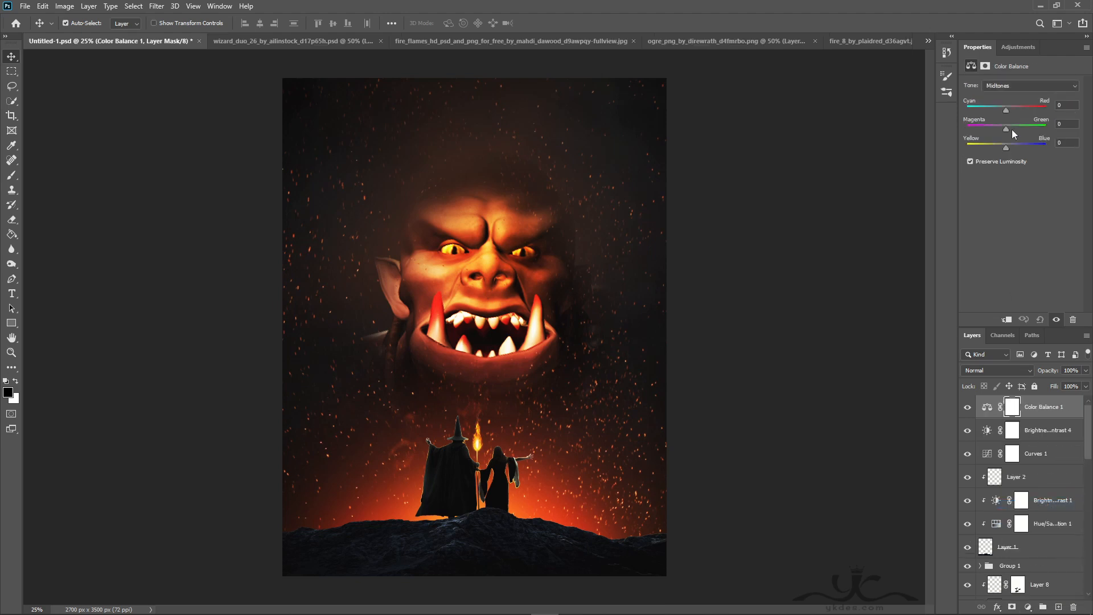
left_click_drag(1006, 110, 1000, 110)
left_click_drag(1000, 111, 998, 111)
Step: Lower the Color Balance layer's opacity to 65% and compare the image with and without it
left_click(1086, 370)
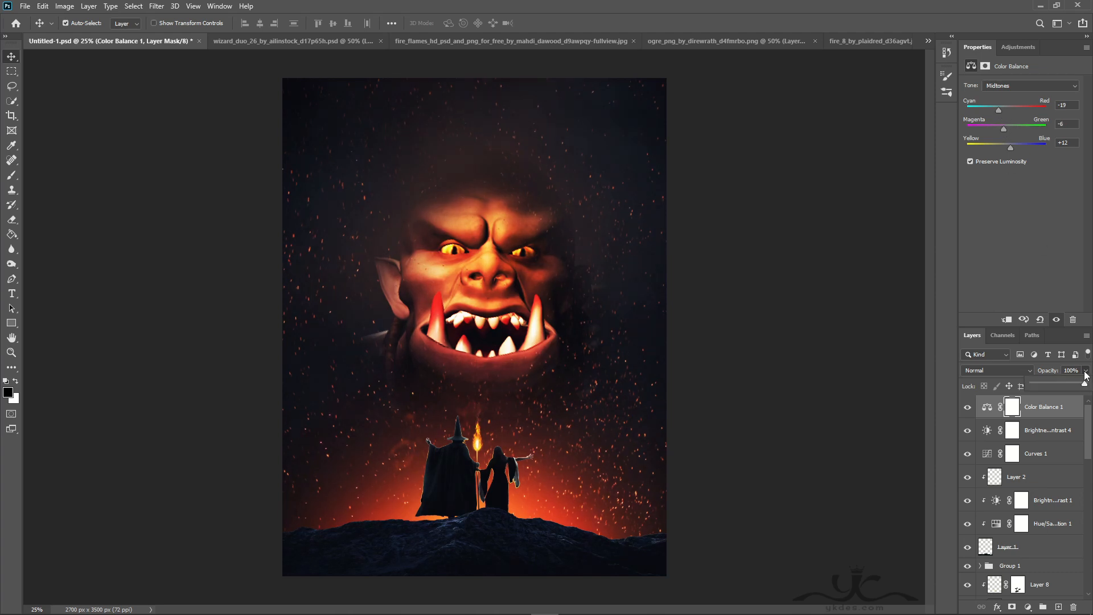
left_click_drag(1085, 386, 1072, 386)
left_click(967, 409)
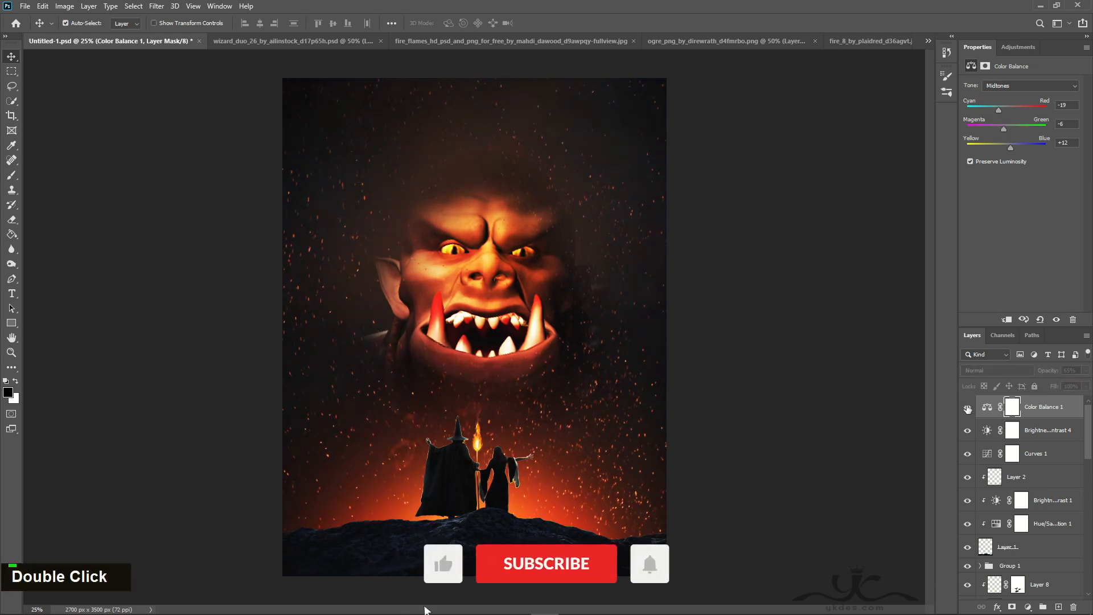
left_click(967, 409)
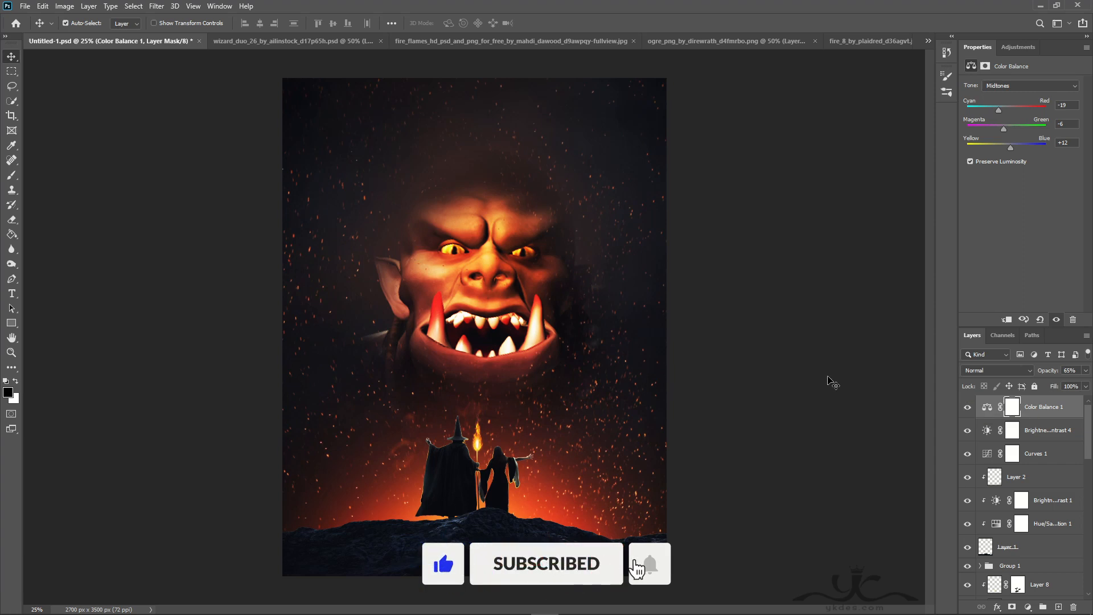
Step: Stamp all visible layers onto a new top layer and apply the Oil Paint filter to it
left_click(1058, 607)
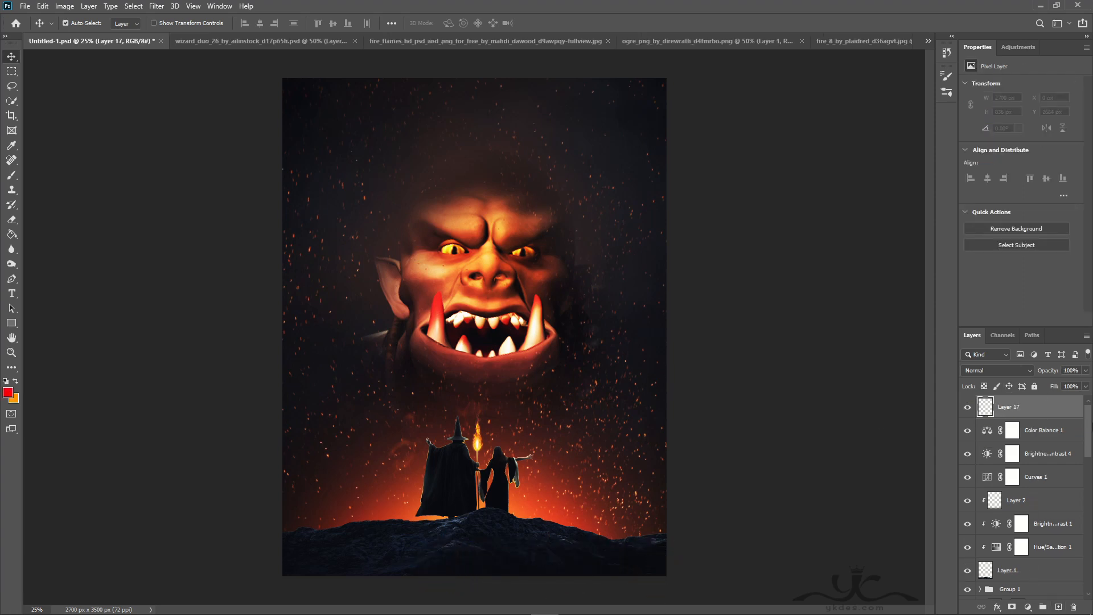
key("ctrl+shift+alt+e")
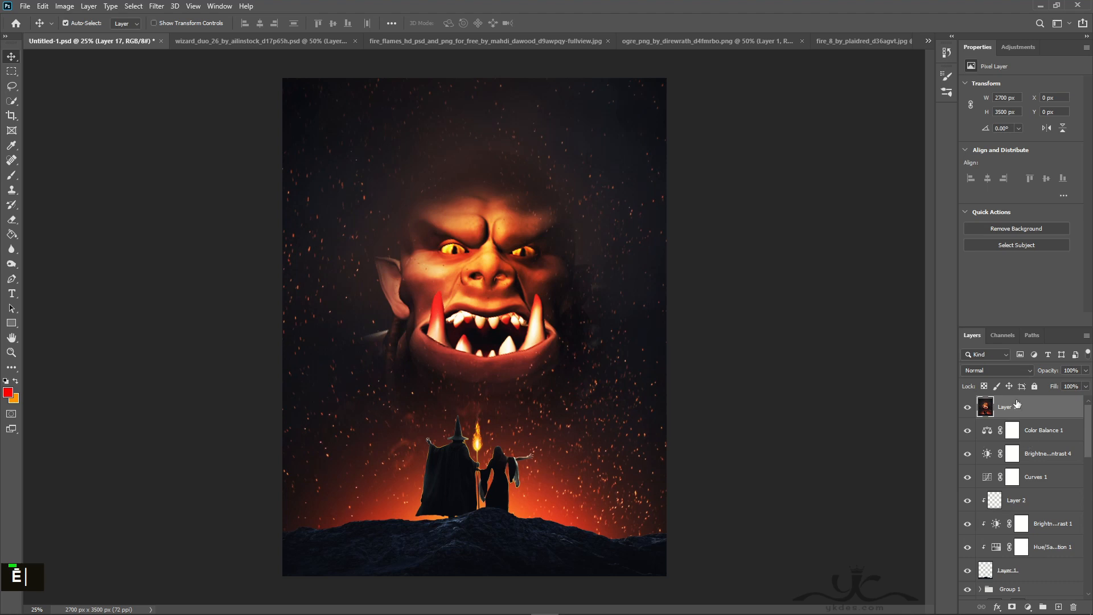
left_click(156, 7)
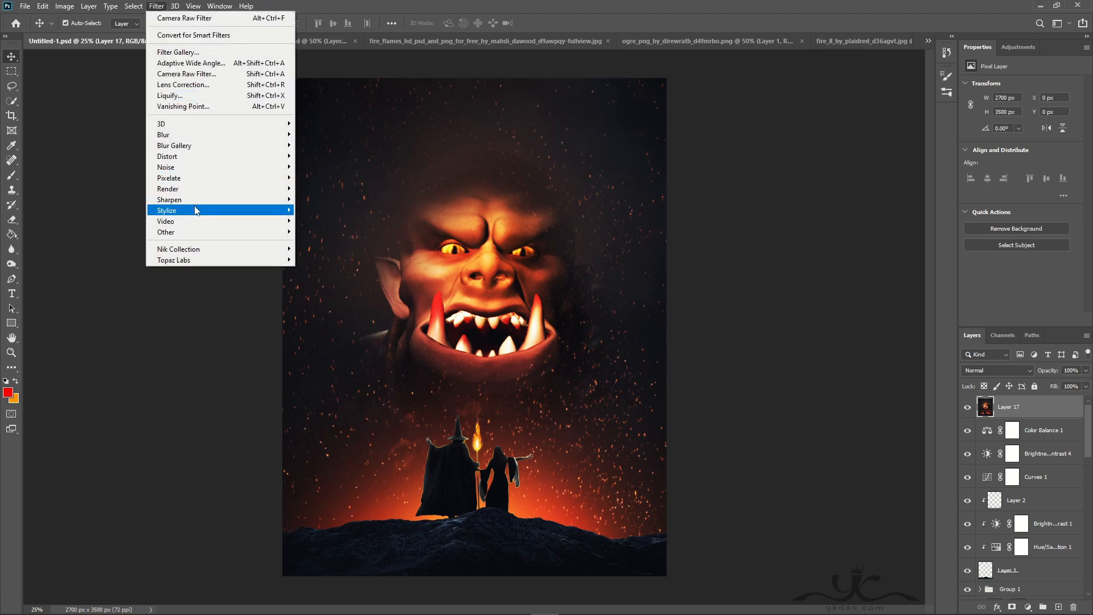
mouse_move(195, 213)
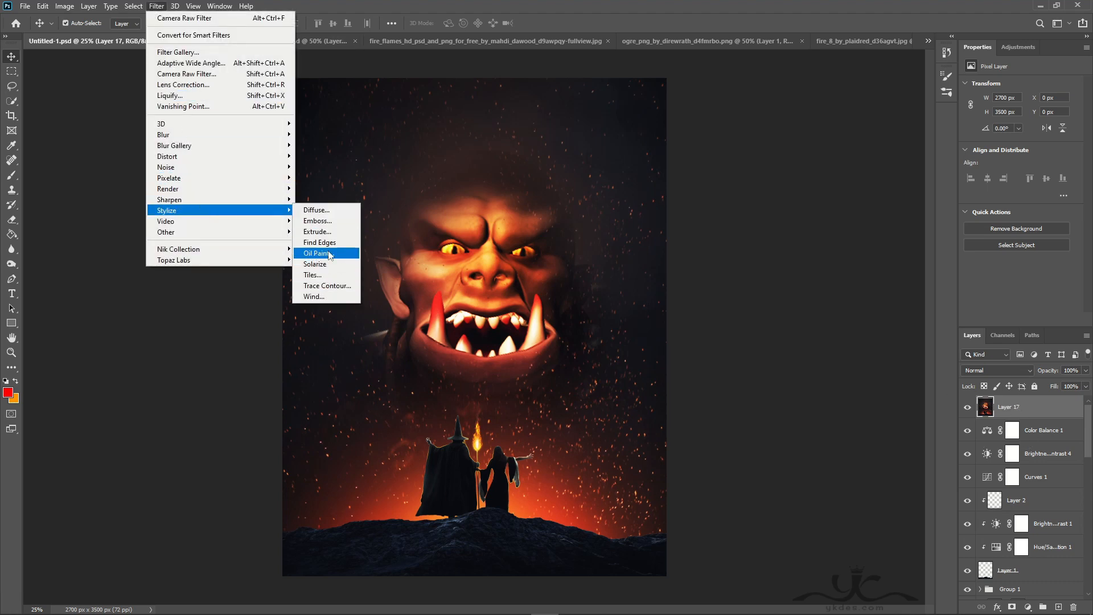
left_click(319, 254)
left_click(610, 81)
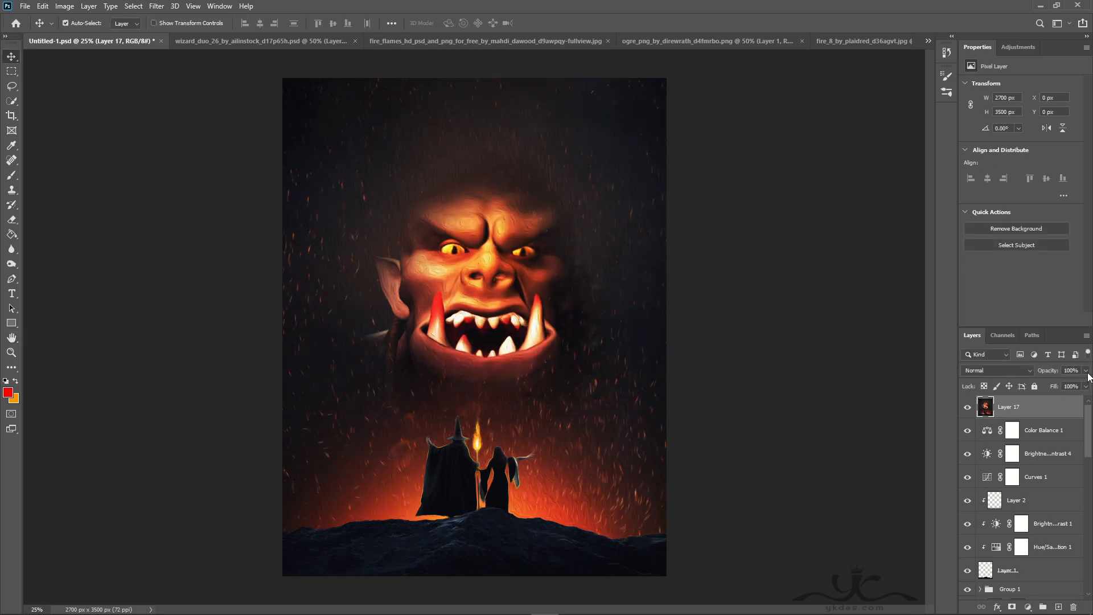
Step: Reduce the oil-painted layer's opacity to 54%
left_click(1085, 370)
left_click_drag(1084, 384, 1079, 389)
left_click(1038, 404)
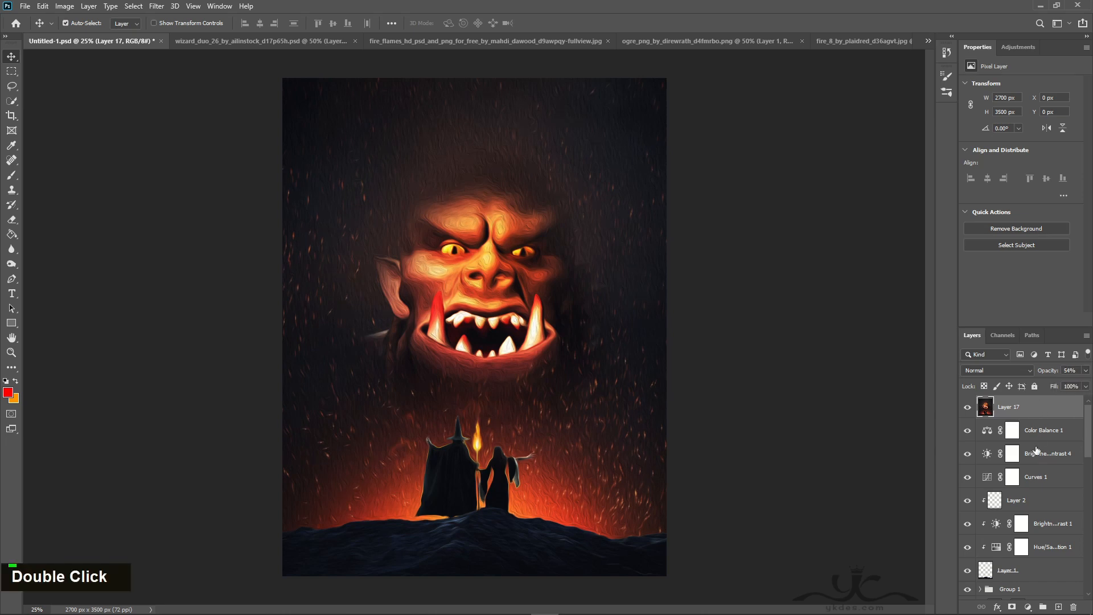
Step: Add a layer mask to the oil-painted layer and paint it black with a large soft brush over the sky and spark areas around the ogre
left_click(1013, 608)
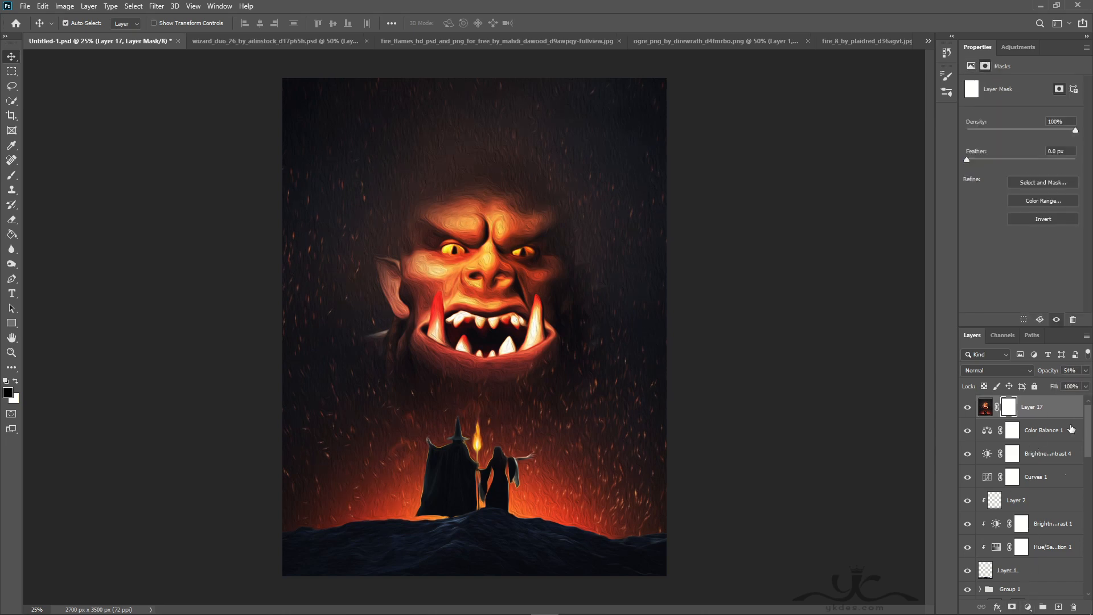
double_click(12, 176)
mouse_move(329, 107)
left_mouse_down()
mouse_move(307, 136)
mouse_move(303, 389)
mouse_move(329, 412)
mouse_move(309, 457)
mouse_move(356, 443)
left_mouse_up()
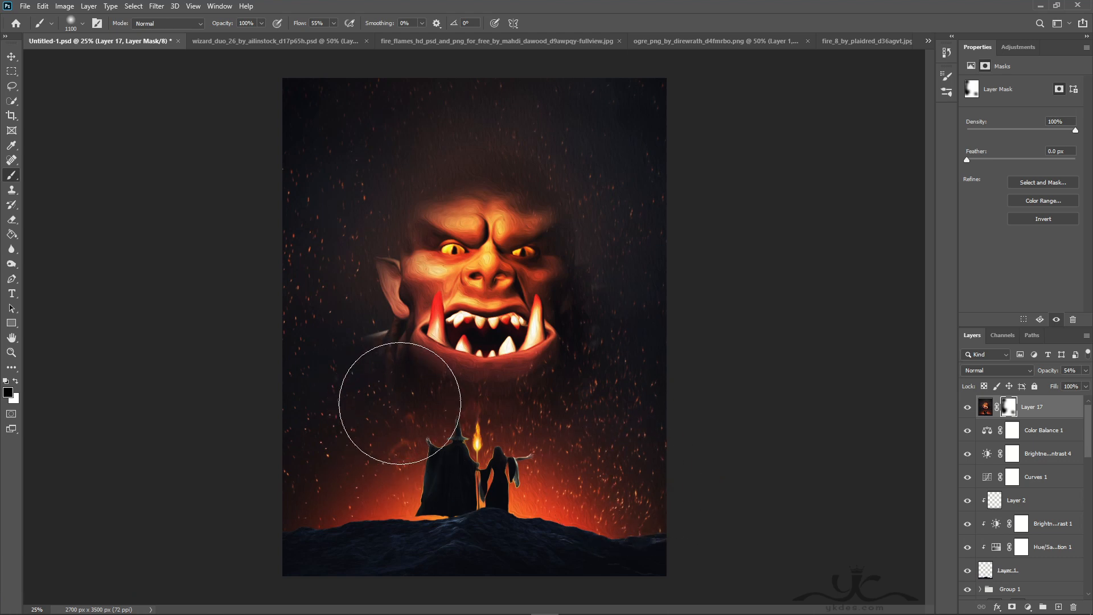
mouse_move(643, 470)
left_mouse_down()
mouse_move(644, 202)
mouse_move(613, 100)
mouse_move(527, 136)
mouse_move(450, 247)
mouse_move(351, 259)
left_mouse_up()
mouse_move(553, 287)
left_mouse_down()
mouse_move(582, 269)
mouse_move(634, 175)
mouse_move(539, 192)
mouse_move(498, 177)
mouse_move(340, 195)
mouse_move(341, 213)
mouse_move(445, 206)
mouse_move(510, 168)
mouse_move(401, 101)
mouse_move(637, 125)
mouse_move(706, 429)
left_mouse_up()
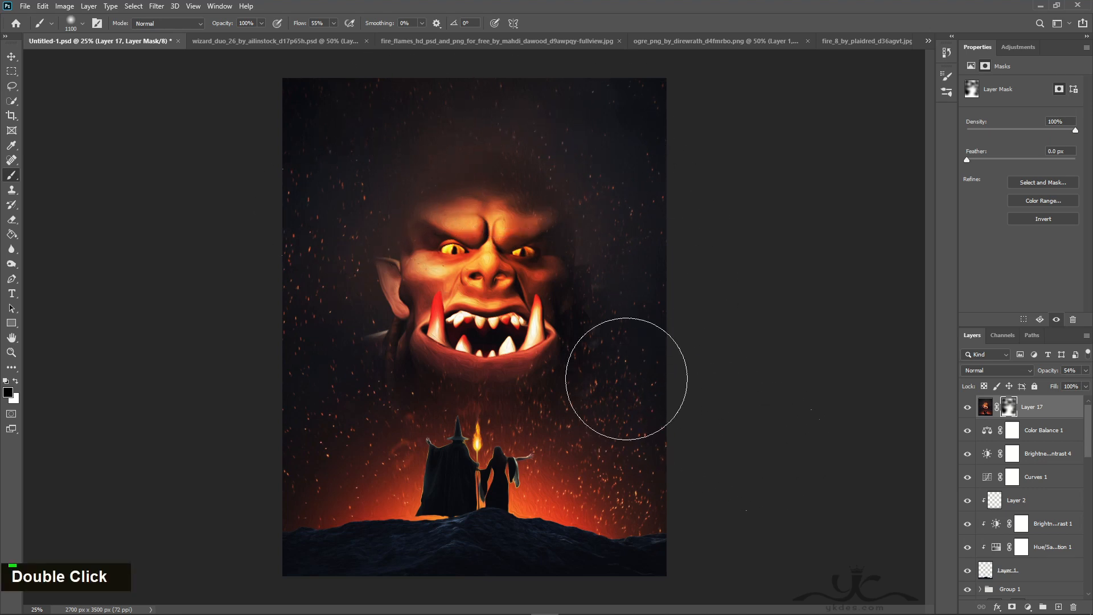
key("v")
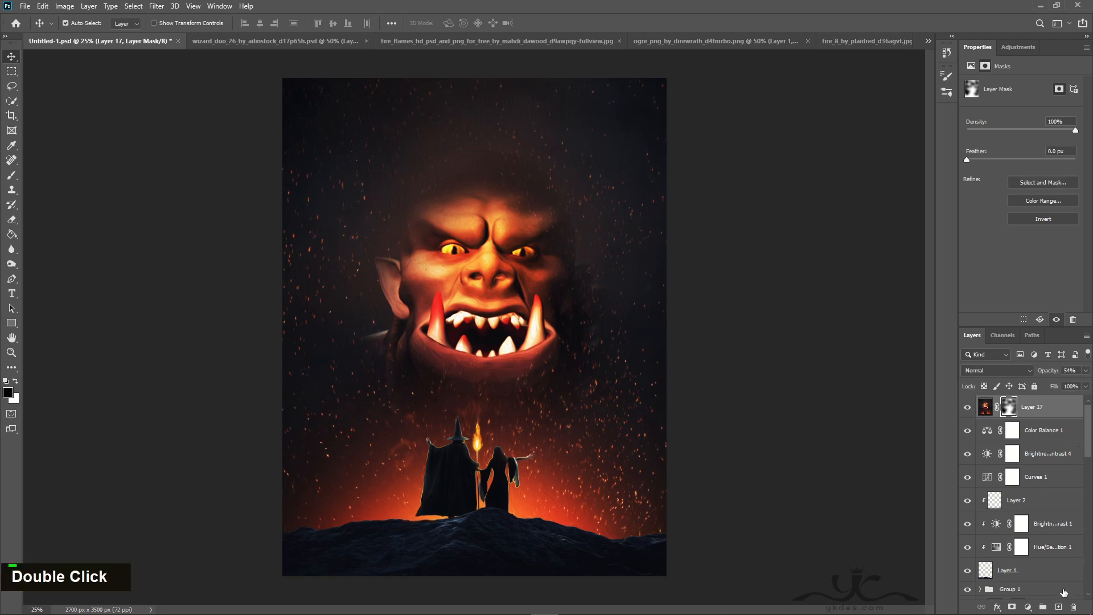
Step: Stamp all visible layers onto a new top layer, apply Topaz Detail 3 with the Protect Highlights II preset, and compare before and after
left_click(1058, 607)
key("ctrl+alt+shift+e")
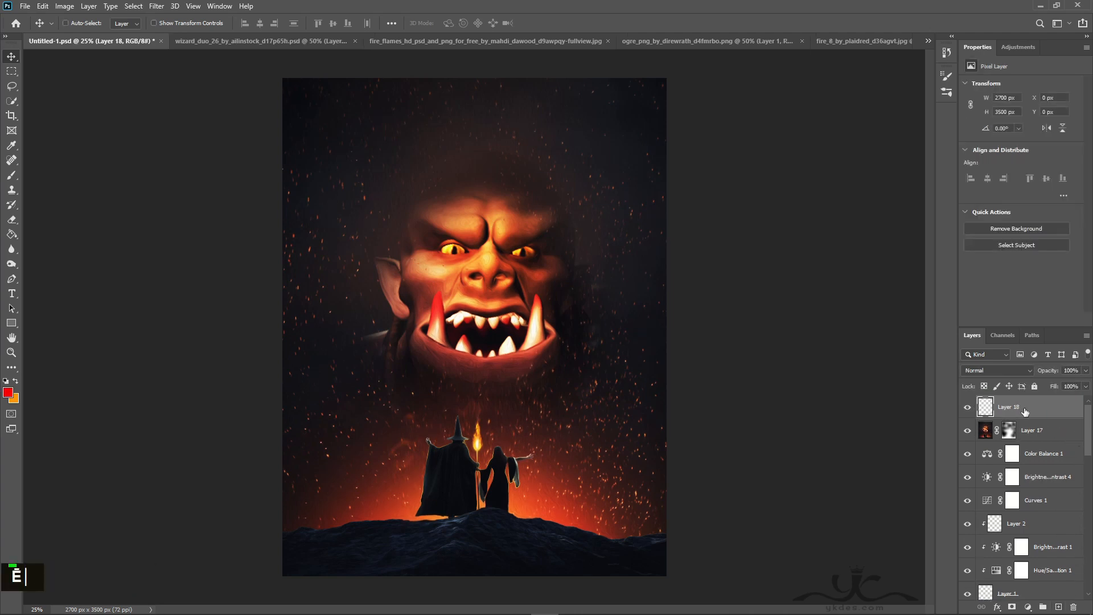
left_click(155, 7)
mouse_move(279, 260)
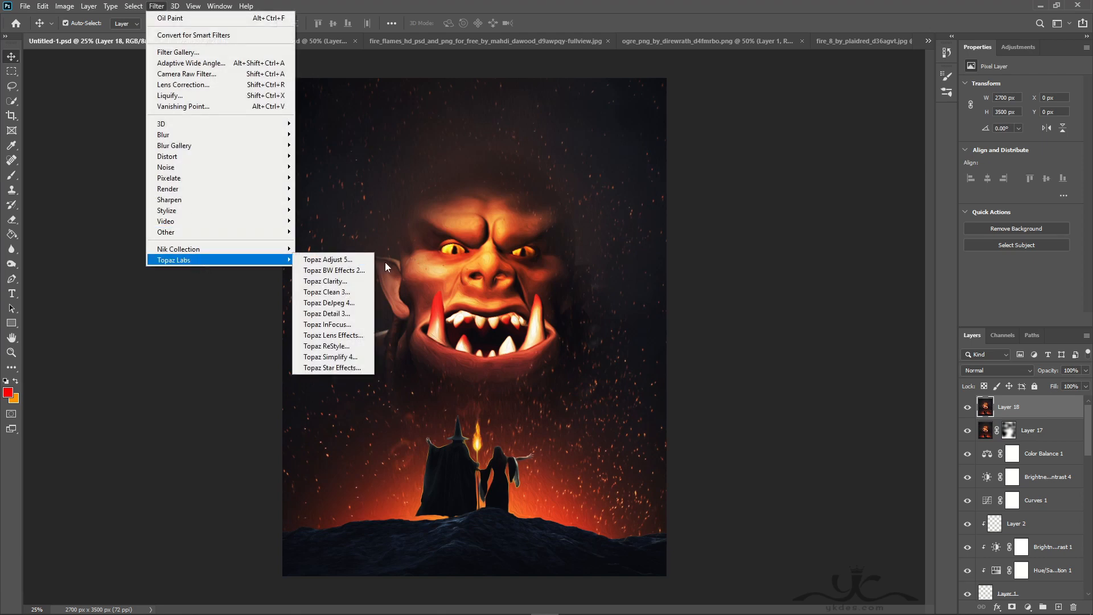
left_click(348, 315)
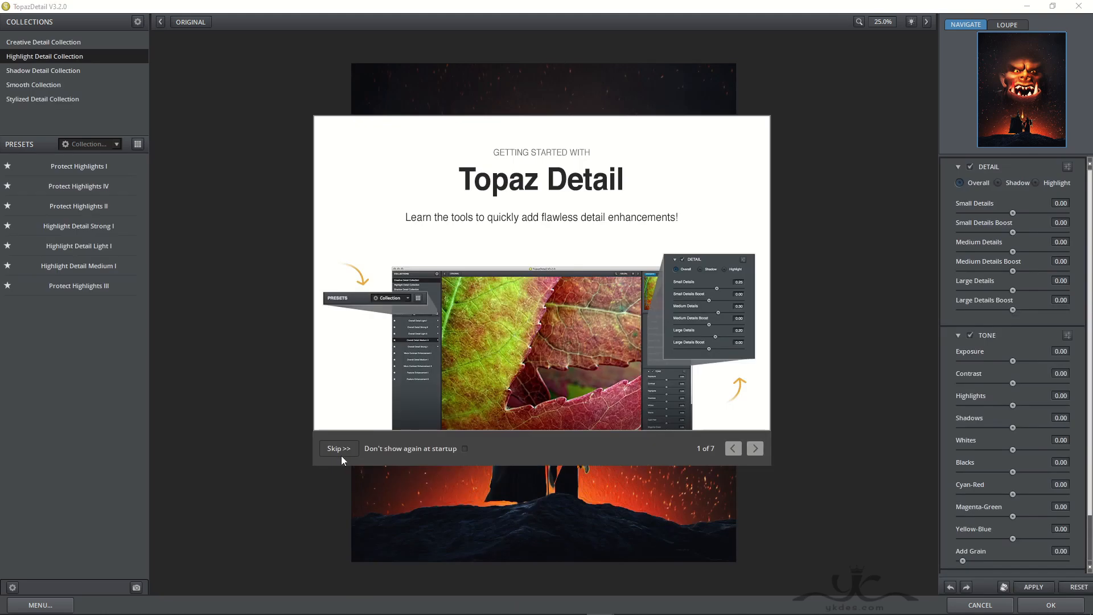
left_click(341, 451)
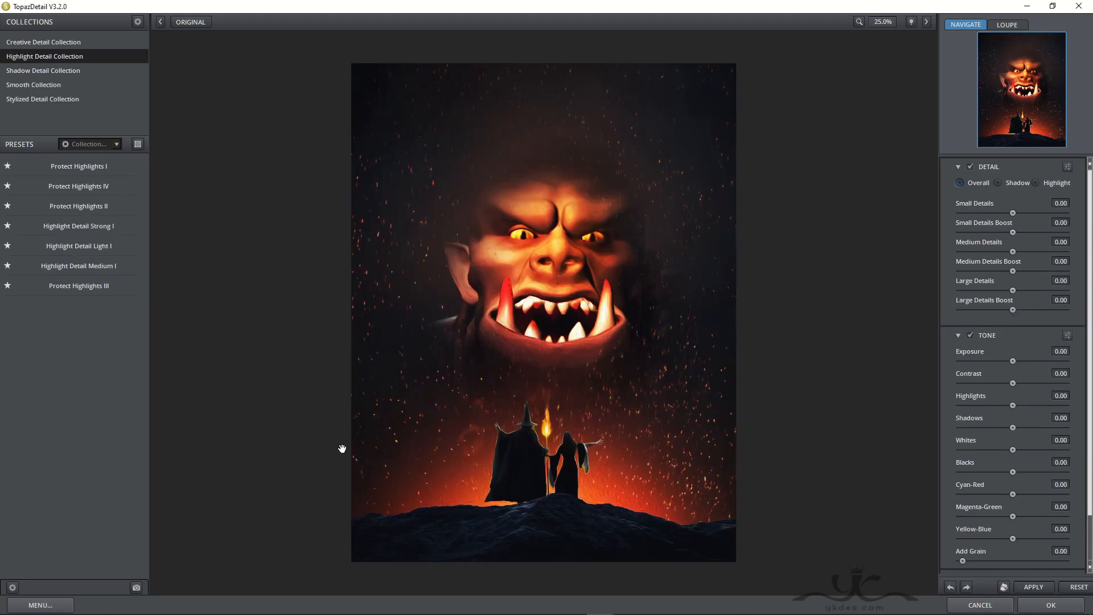
left_click(99, 206)
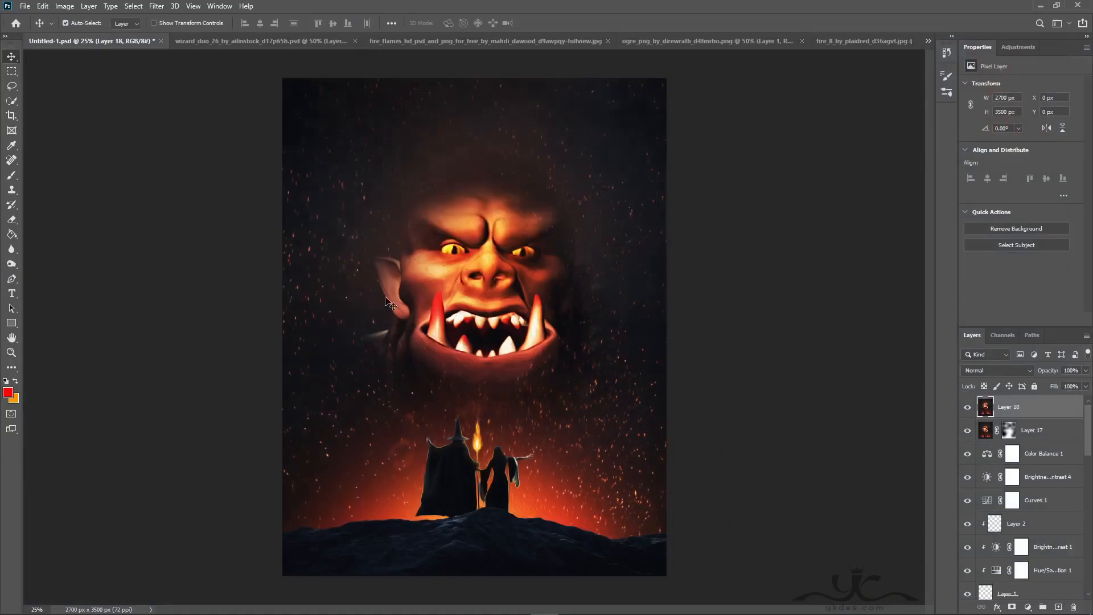
left_click(967, 409)
left_click(967, 409)
left_click(967, 409)
left_click(967, 409)
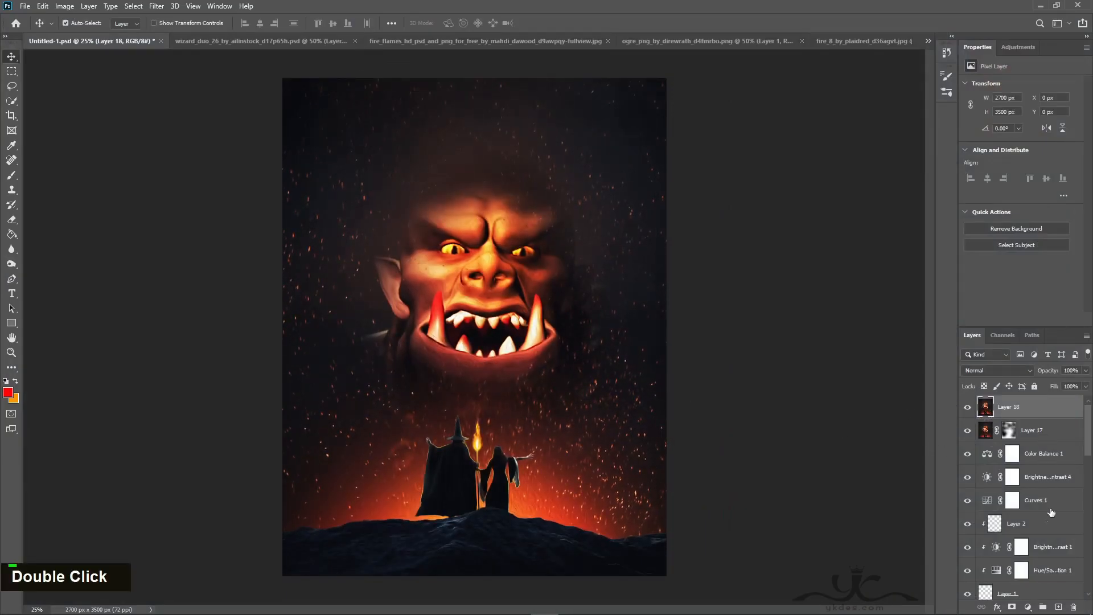
Step: Add an Exposure adjustment on top with exposure +0.52 and gamma correction 1.24
left_click(1028, 607)
left_click(1022, 481)
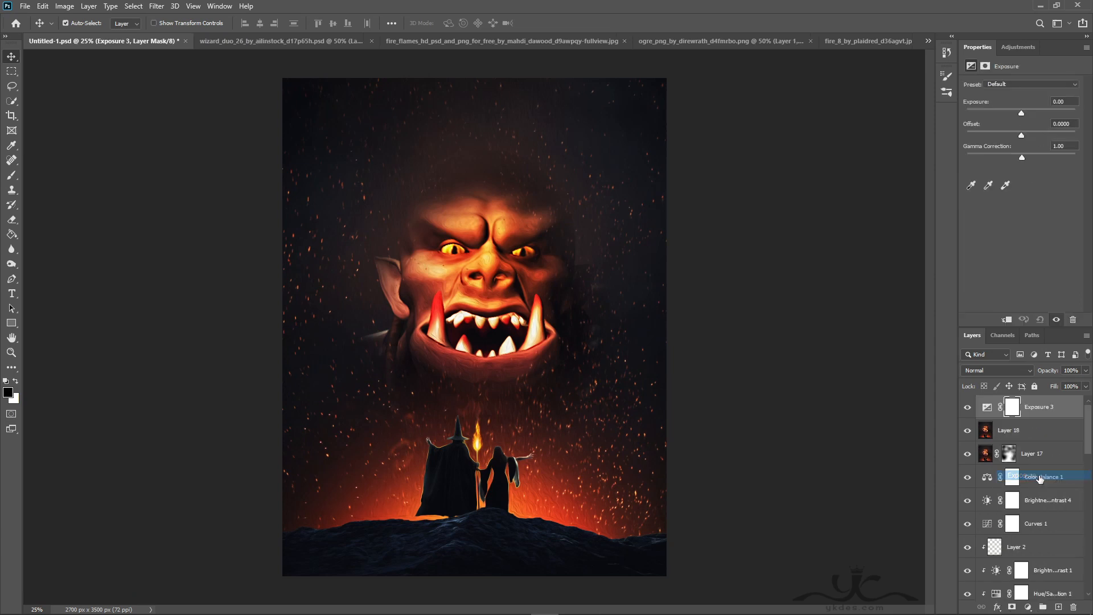
left_click_drag(1022, 159, 1013, 159)
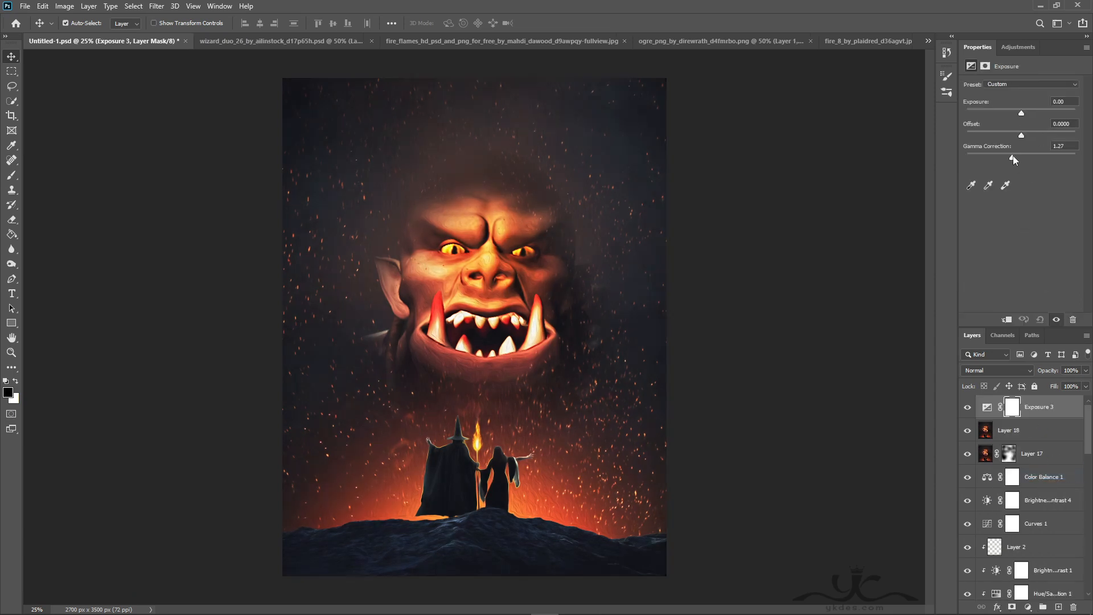
left_click_drag(1023, 113, 1027, 115)
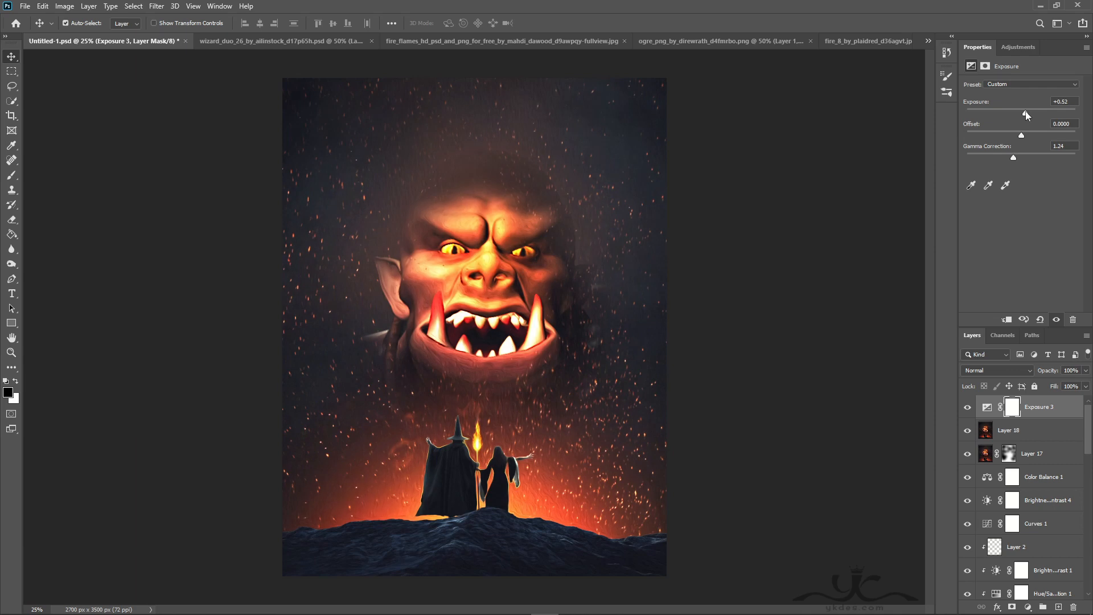
Step: Stamp all visible layers onto a new layer and give it Color Efex Pro 4's Brilliance / Warmth filter at 20% warmth
left_click(1057, 605)
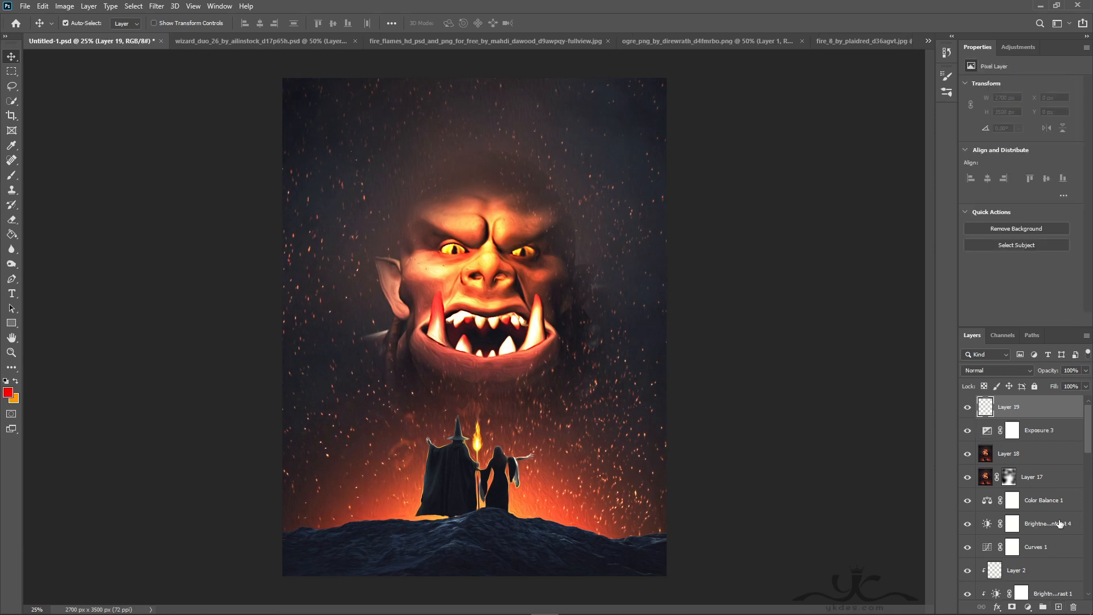
key("ctrl+shift+alt+e")
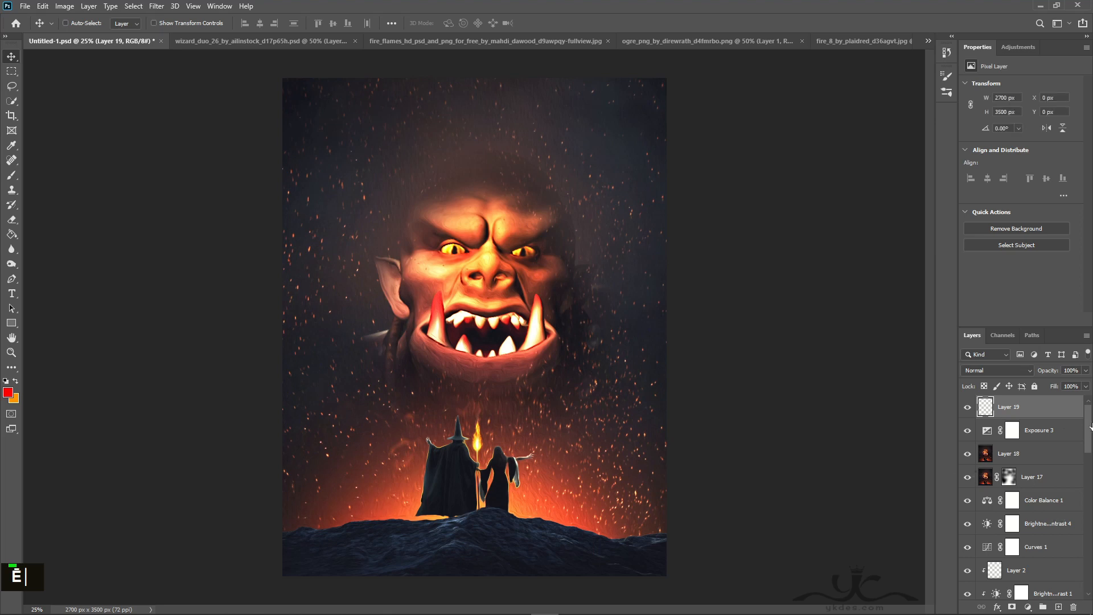
left_click(156, 6)
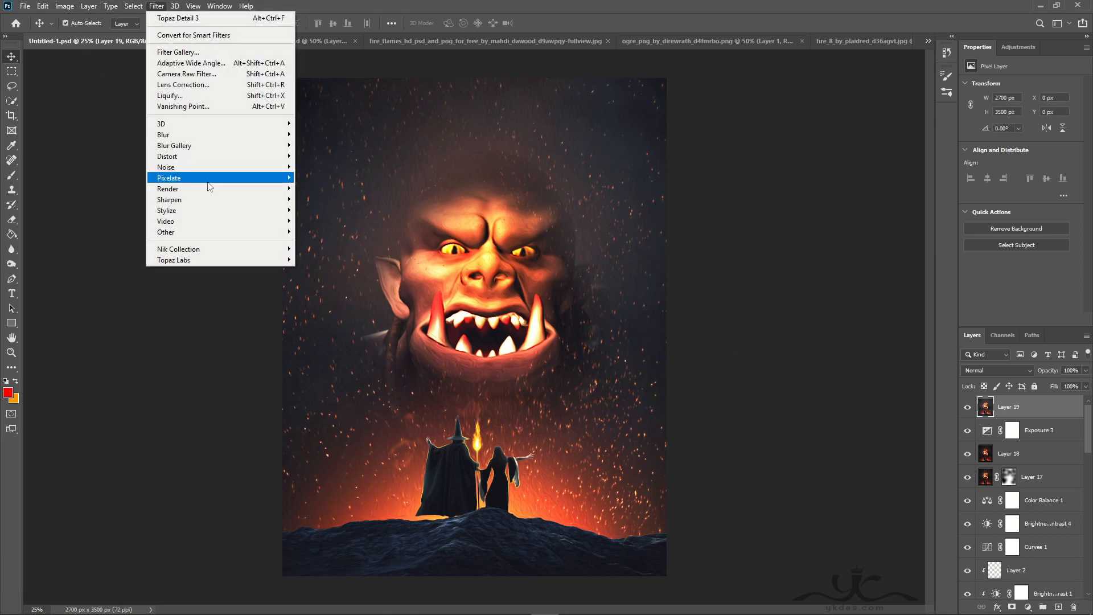
mouse_move(207, 250)
left_click(346, 261)
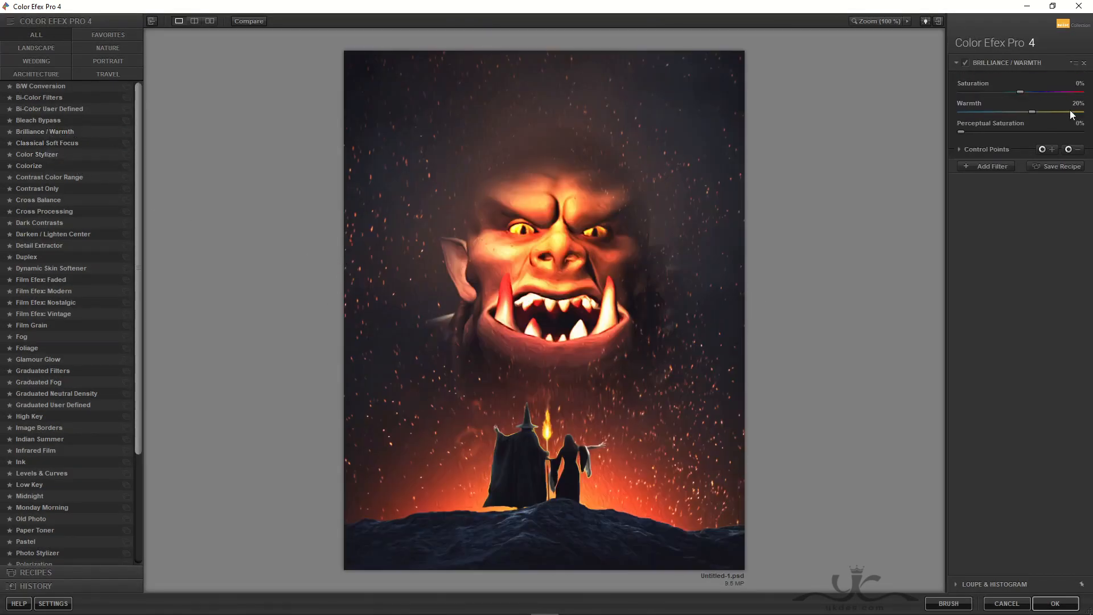
double_click(964, 64)
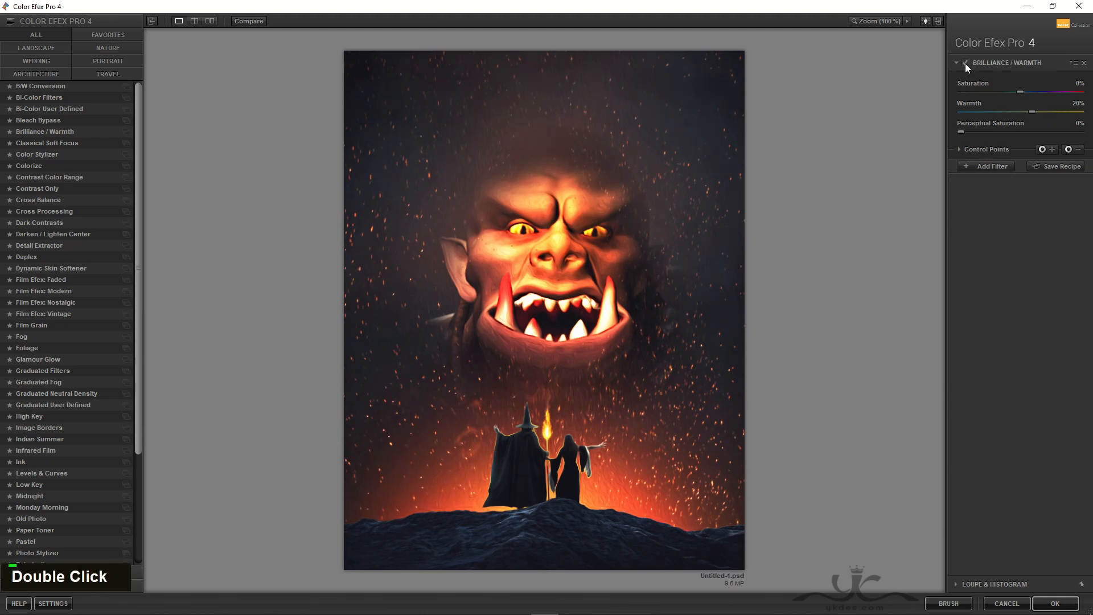
Step: Add a Cross Processing filter to the stack using method T04 at 11% strength
left_click(989, 166)
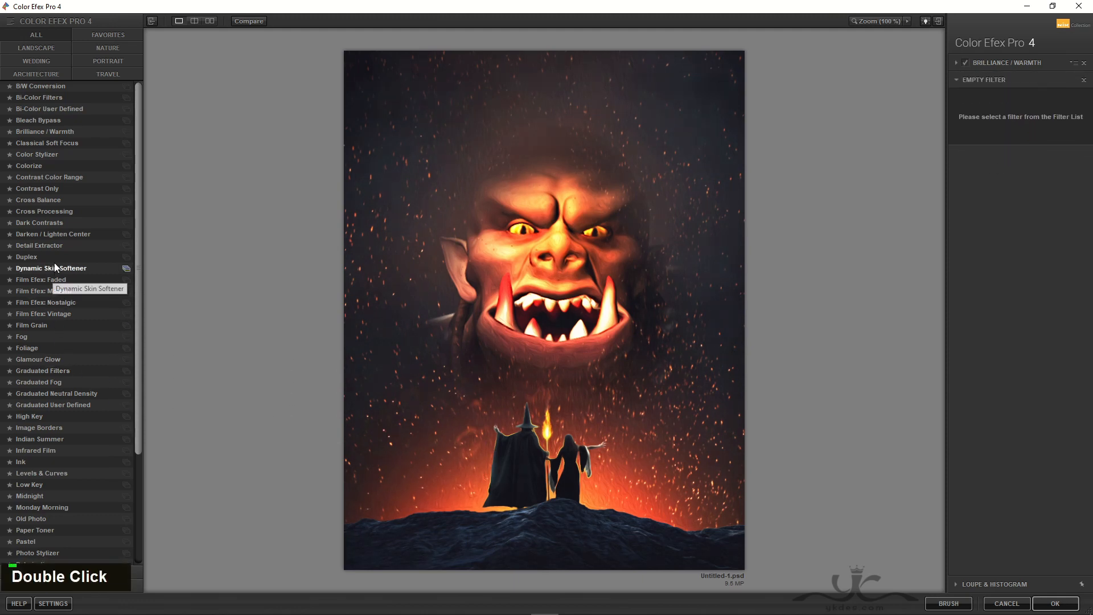
left_click(46, 210)
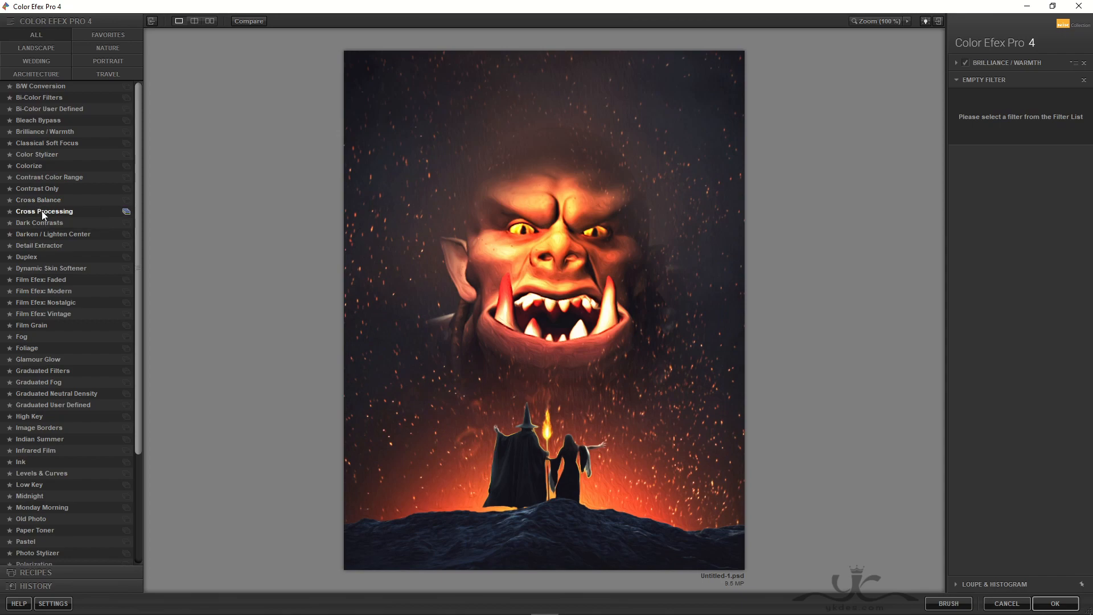
left_click(1056, 107)
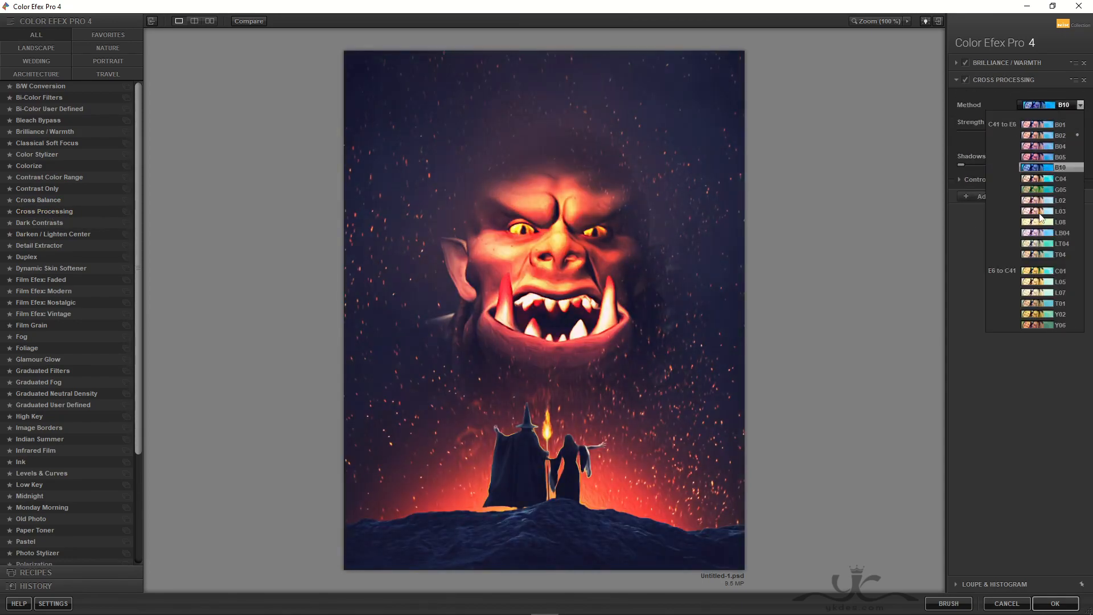
left_click(1036, 255)
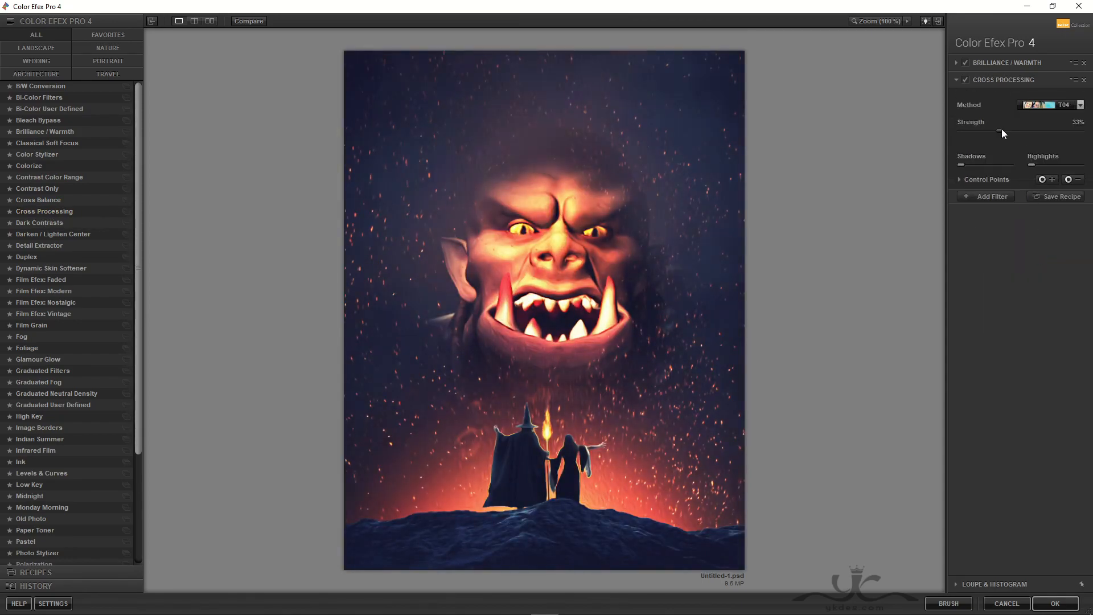
left_click_drag(1002, 130, 977, 130)
Step: Add a Glamour Glow filter with 9% glow, -63% glow warmth and raised saturation, and apply the filter stack to the image
left_click(990, 197)
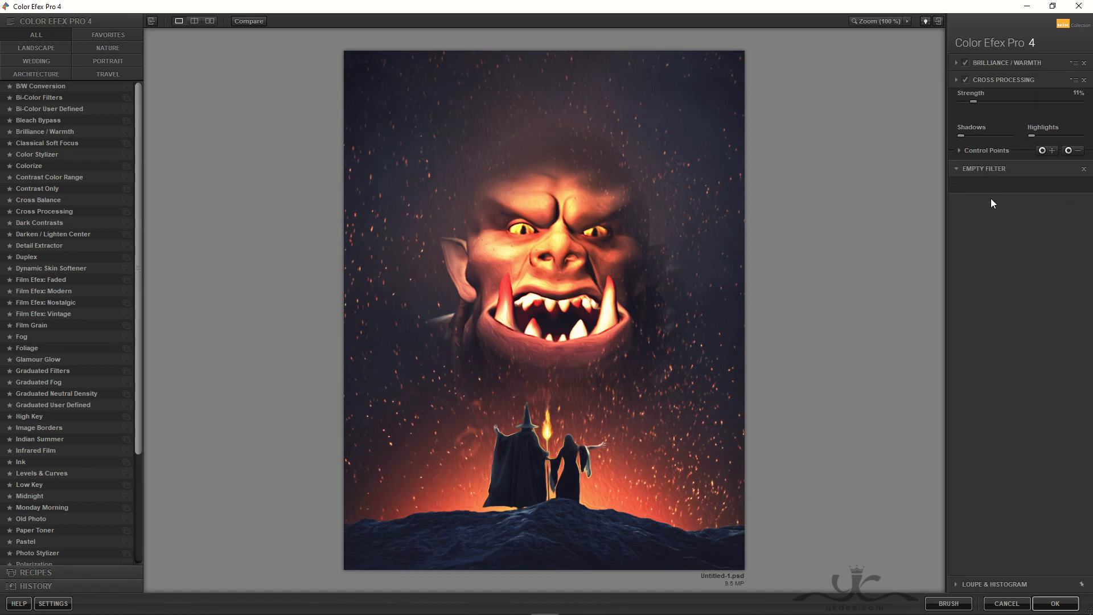
left_click(49, 360)
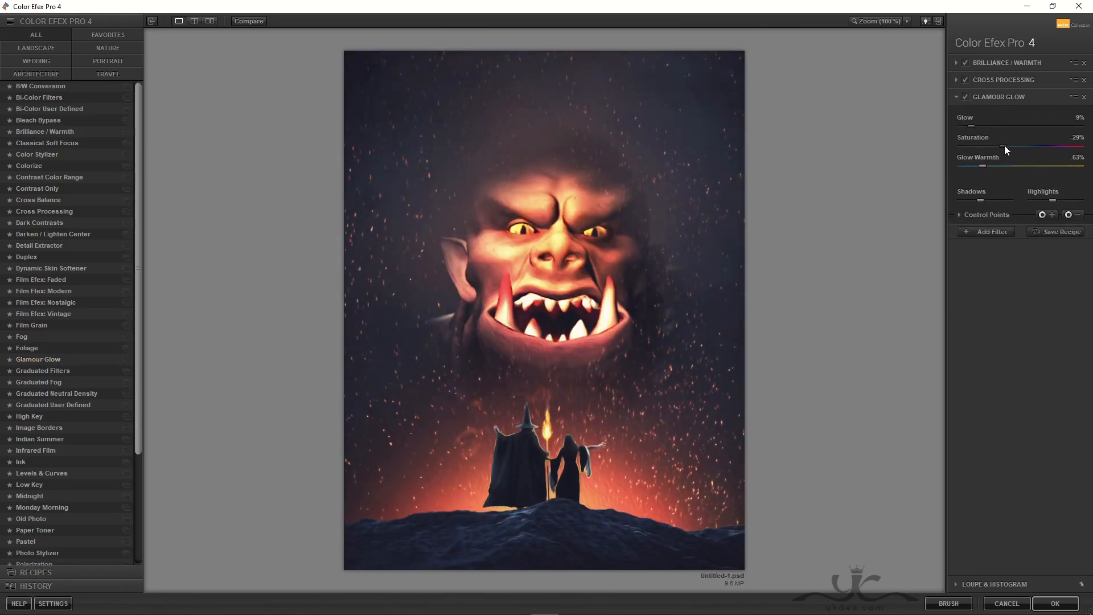
left_click_drag(1003, 145, 1028, 143)
left_click(1056, 603)
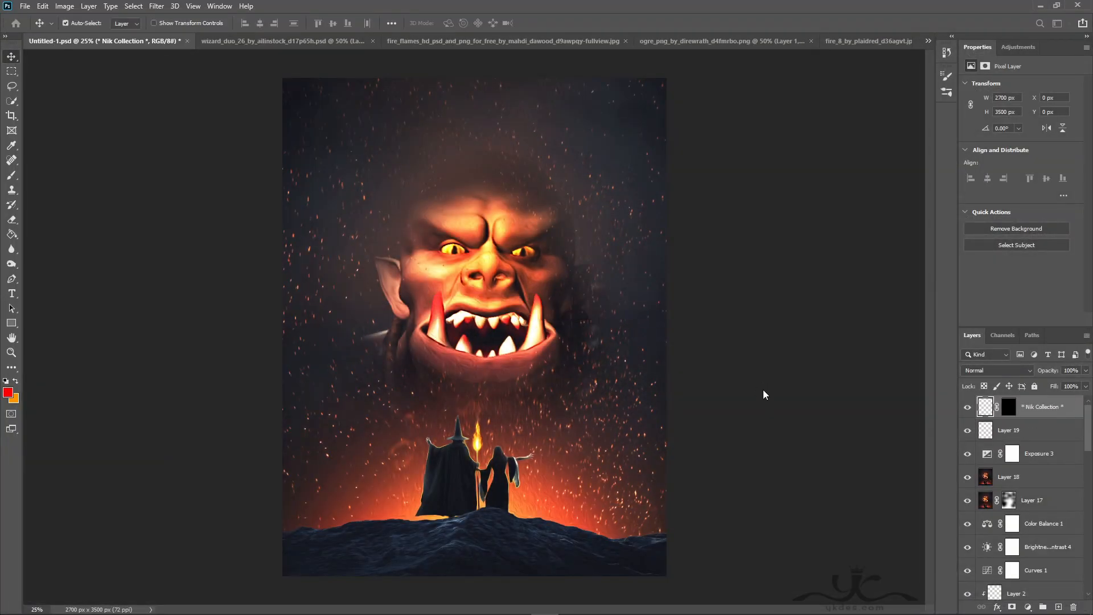
Step: Add a Brightness/Contrast adjustment above the Color Efex layer with brightness -18 and contrast 18
left_click(1028, 607)
left_click(1043, 443)
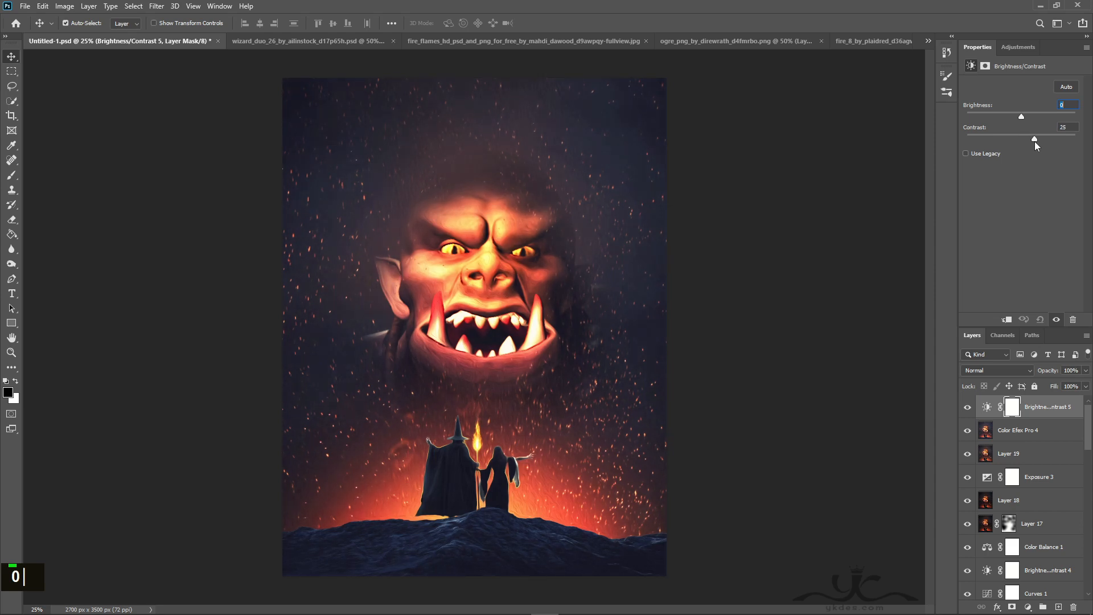
left_click_drag(1021, 116, 1015, 117)
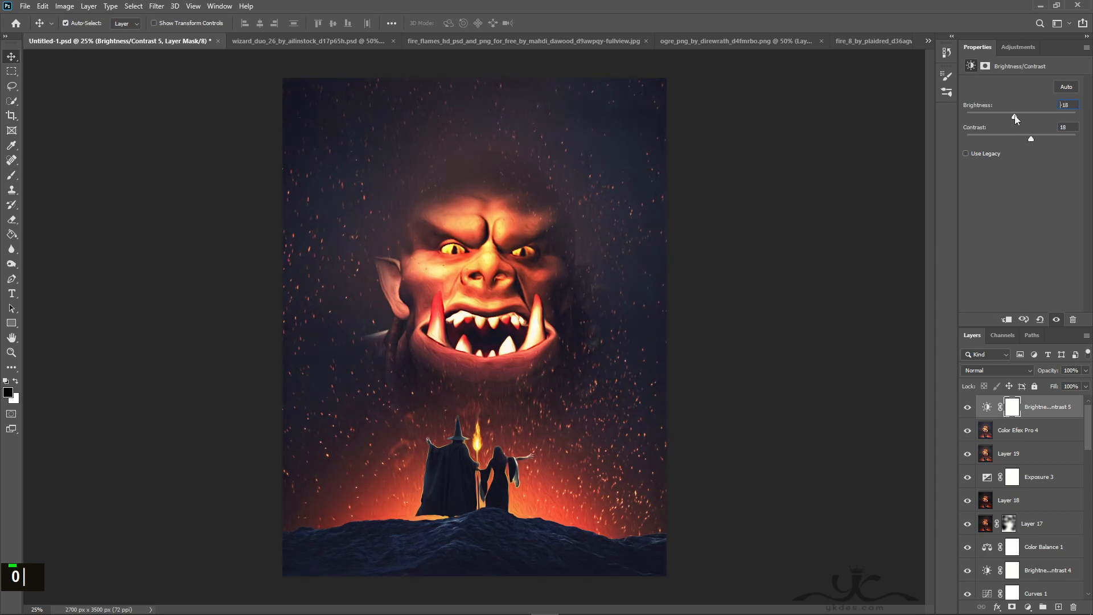